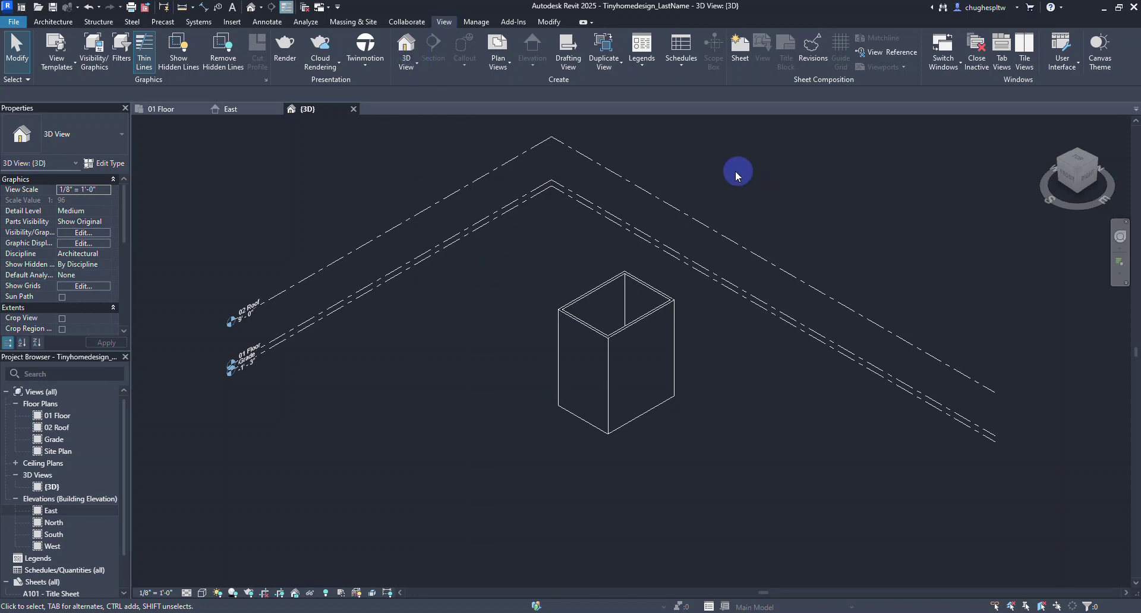
Step: Switch the drawing canvas to the light theme
{"action": "left_click", "coordinate": [1100, 60]}
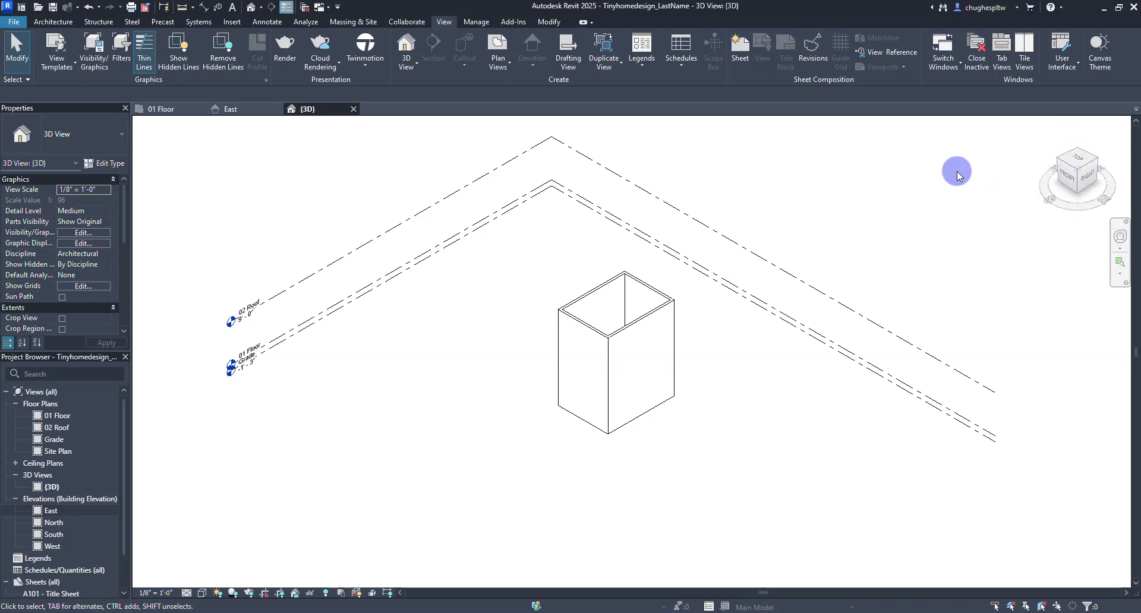
Step: Examine the 3D walls and levels from the front, right and top, orbit around them up close, and restore the home view
{"action": "left_click_drag", "start_coordinate": [1064, 175], "coordinate": [1067, 178]}
{"action": "left_click", "coordinate": [1067, 178]}
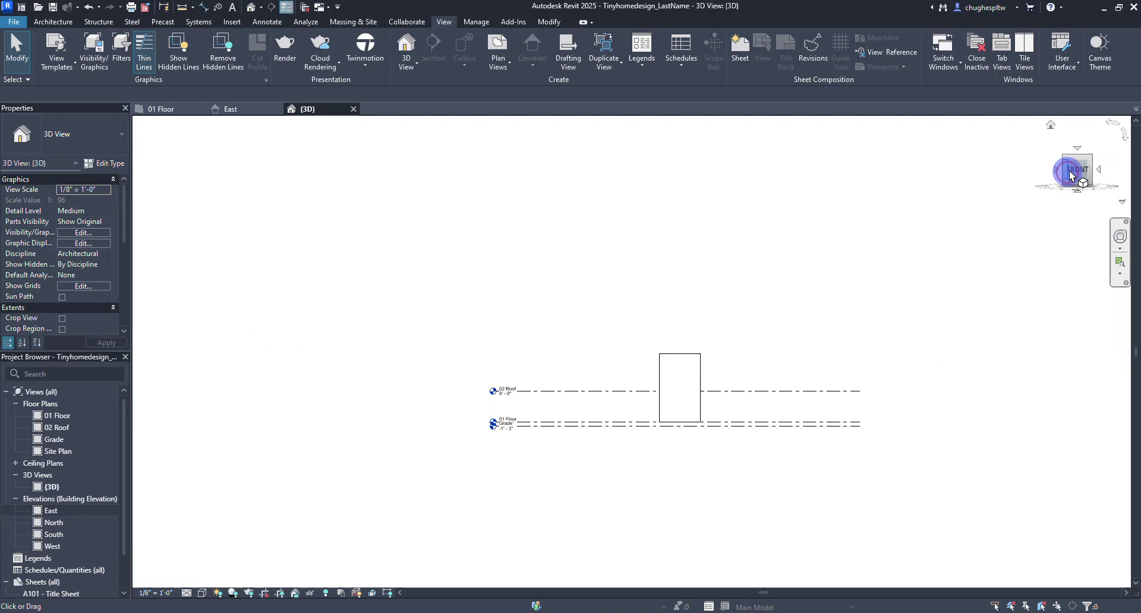
{"action": "left_click", "coordinate": [1098, 174]}
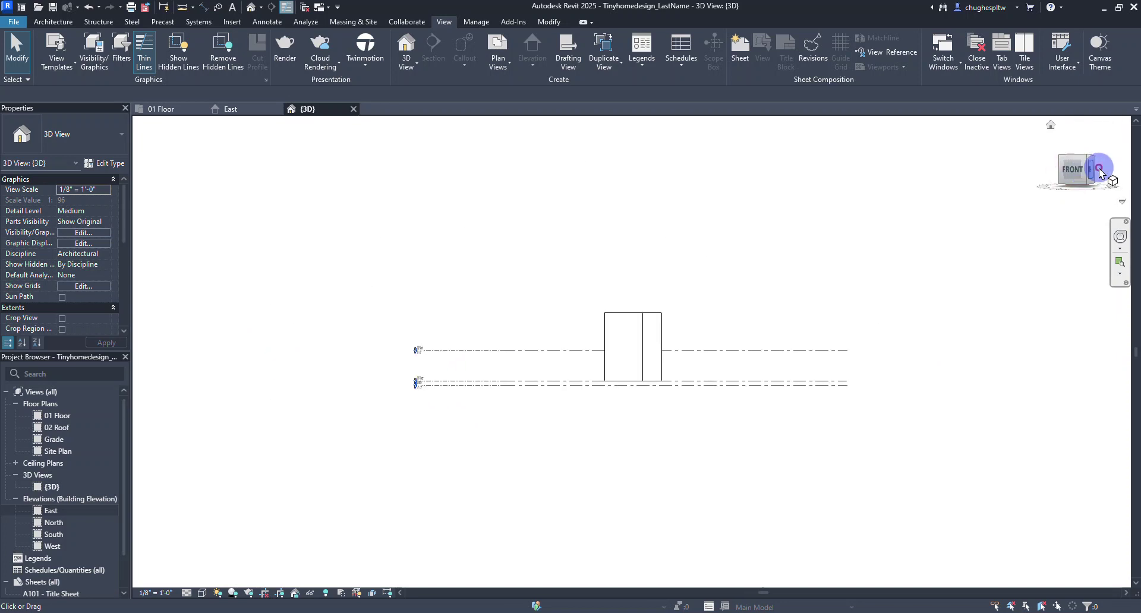
{"action": "left_click", "coordinate": [1087, 153]}
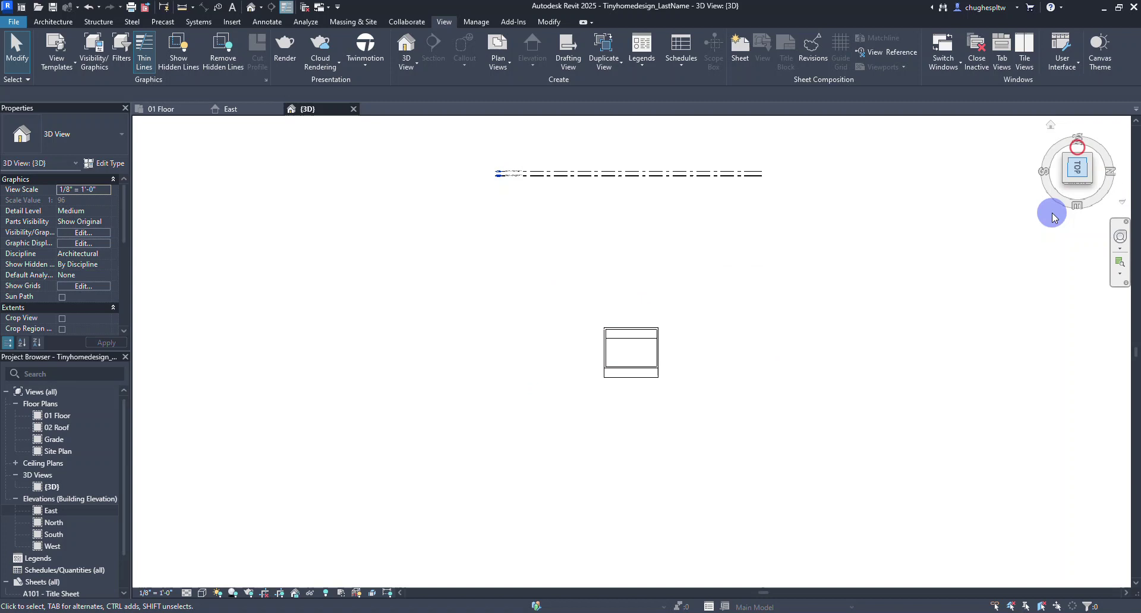
{"action": "left_click", "coordinate": [1050, 125]}
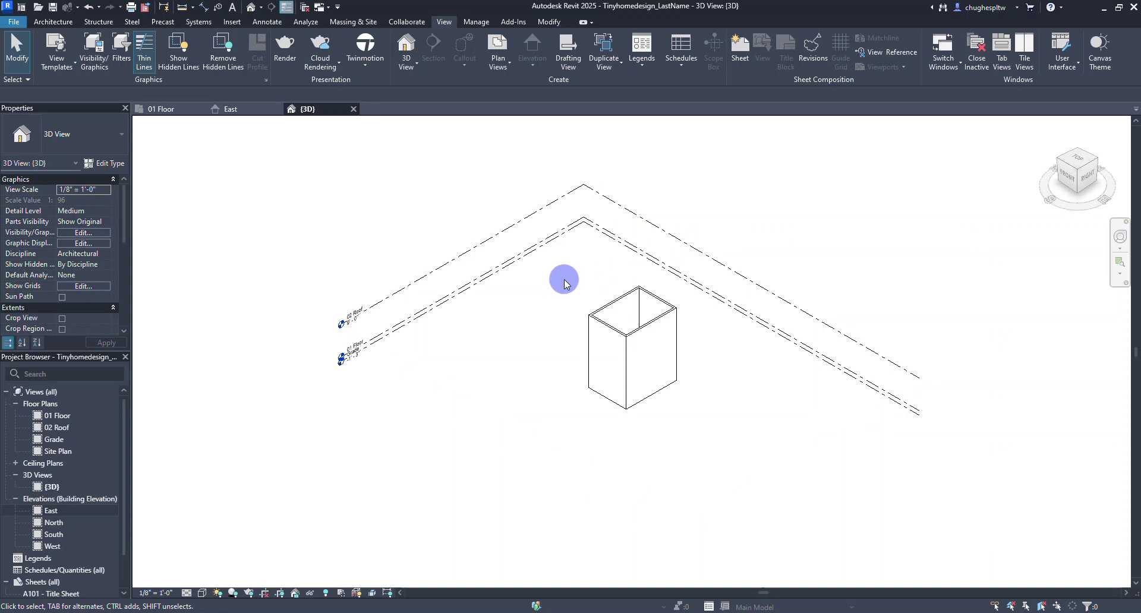
{"action": "scroll", "coordinate": [694, 381], "scroll_direction": "up", "scroll_amount": 1}
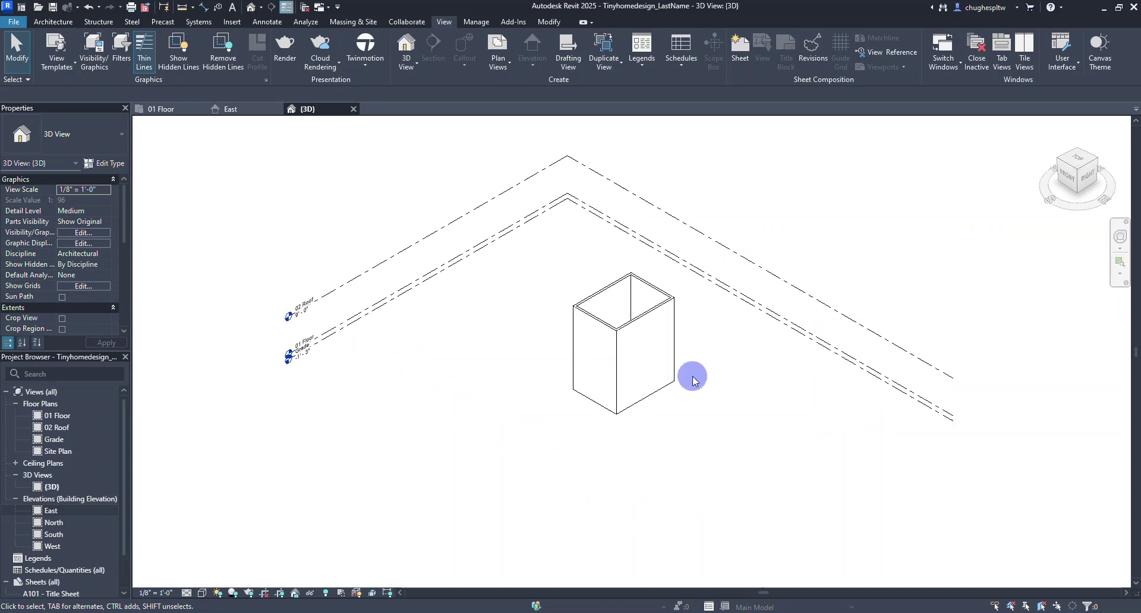
{"action": "scroll", "coordinate": [663, 363], "scroll_direction": "up", "scroll_amount": 8}
{"action": "scroll", "coordinate": [663, 363], "scroll_direction": "down", "scroll_amount": 10}
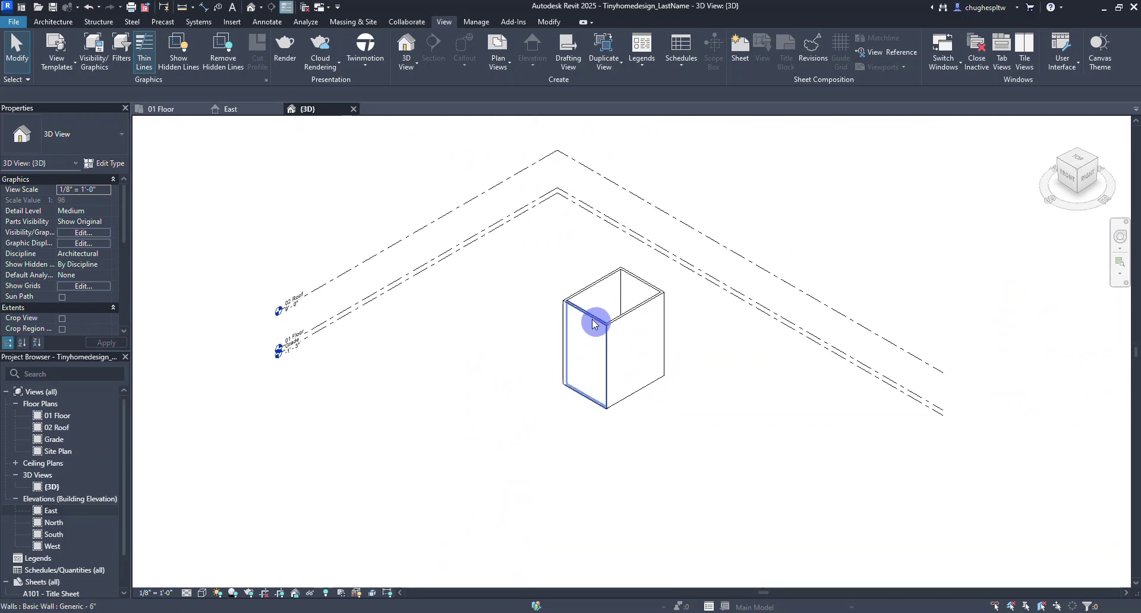
{"action": "scroll", "coordinate": [582, 312], "scroll_direction": "up", "scroll_amount": 6}
{"action": "scroll", "coordinate": [582, 312], "scroll_direction": "down", "scroll_amount": 8}
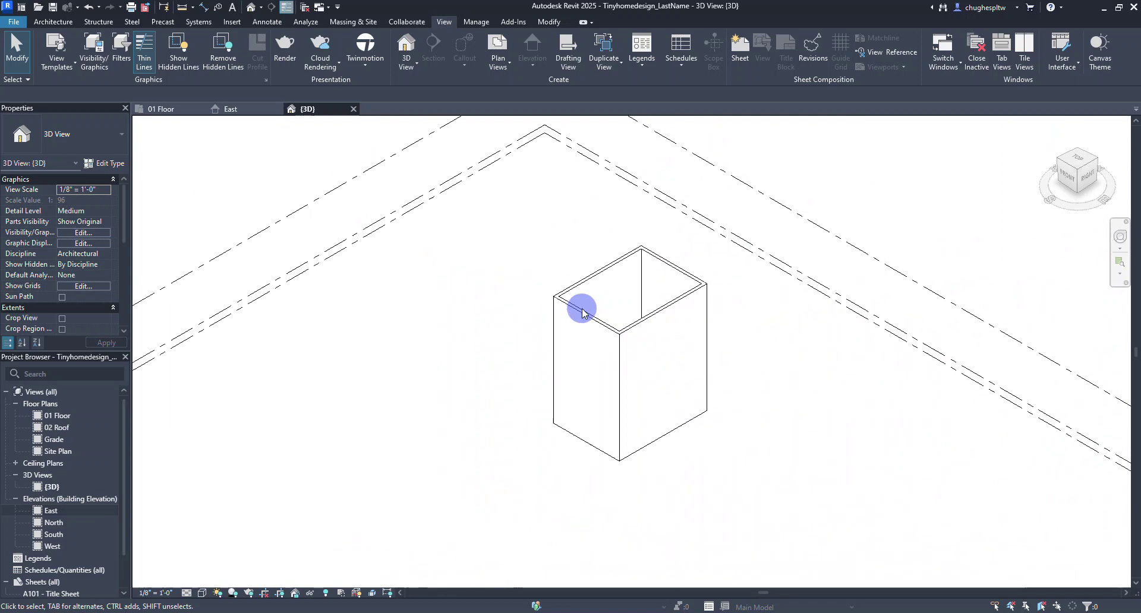
{"action": "scroll", "coordinate": [583, 312], "scroll_direction": "down", "scroll_amount": 2}
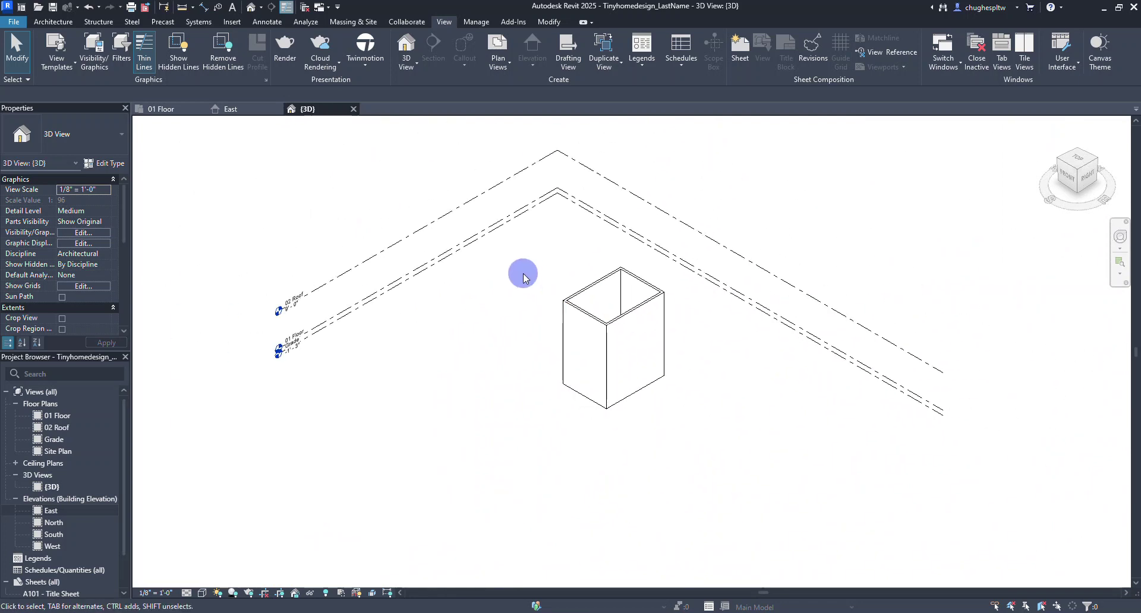
{"action": "middle_click_drag", "start_coordinate": [523, 277], "coordinate": [658, 211]}
{"action": "scroll", "coordinate": [484, 269], "scroll_direction": "up", "scroll_amount": 2}
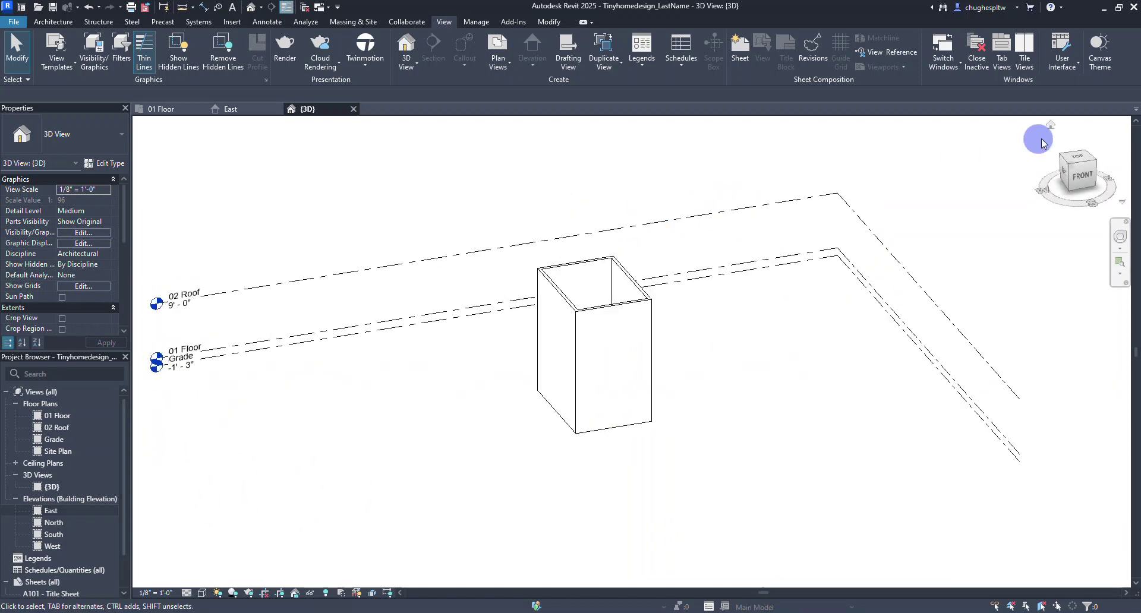
{"action": "left_click", "coordinate": [1048, 123]}
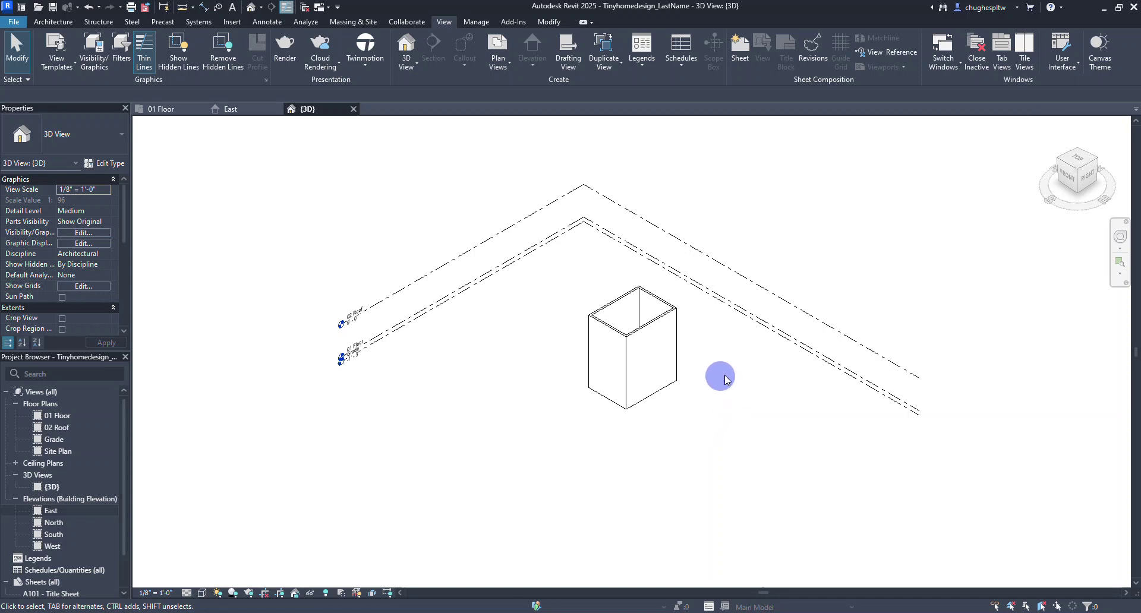
Step: Stretch the top of the front wall down by its shape handle, ending at a height of about 14' 3"
{"action": "scroll", "coordinate": [725, 377], "scroll_direction": "up", "scroll_amount": 4}
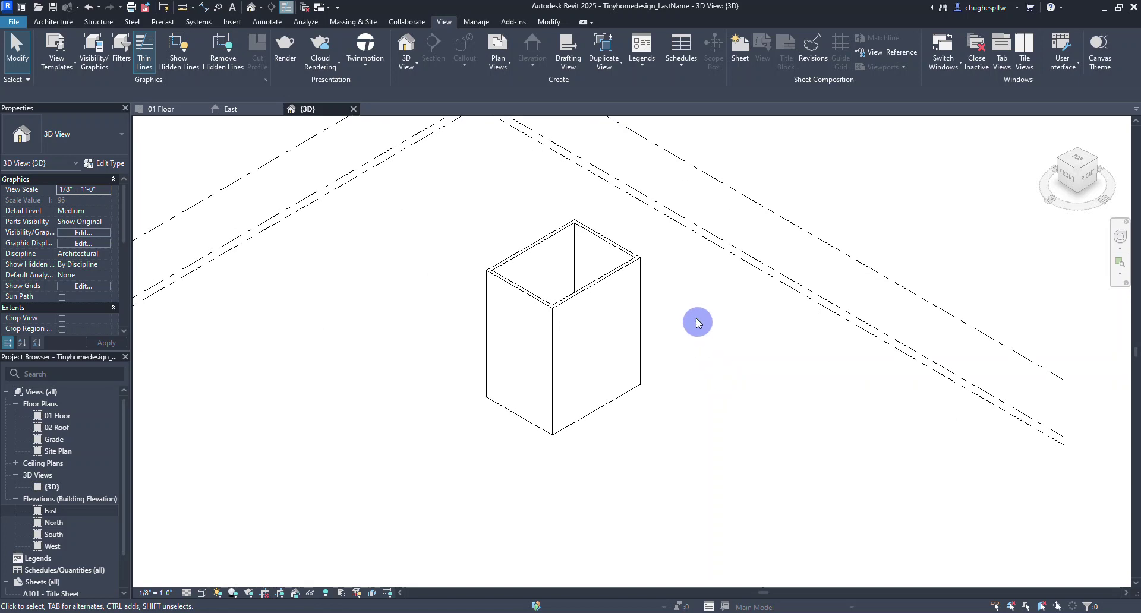
{"action": "left_click", "coordinate": [534, 297]}
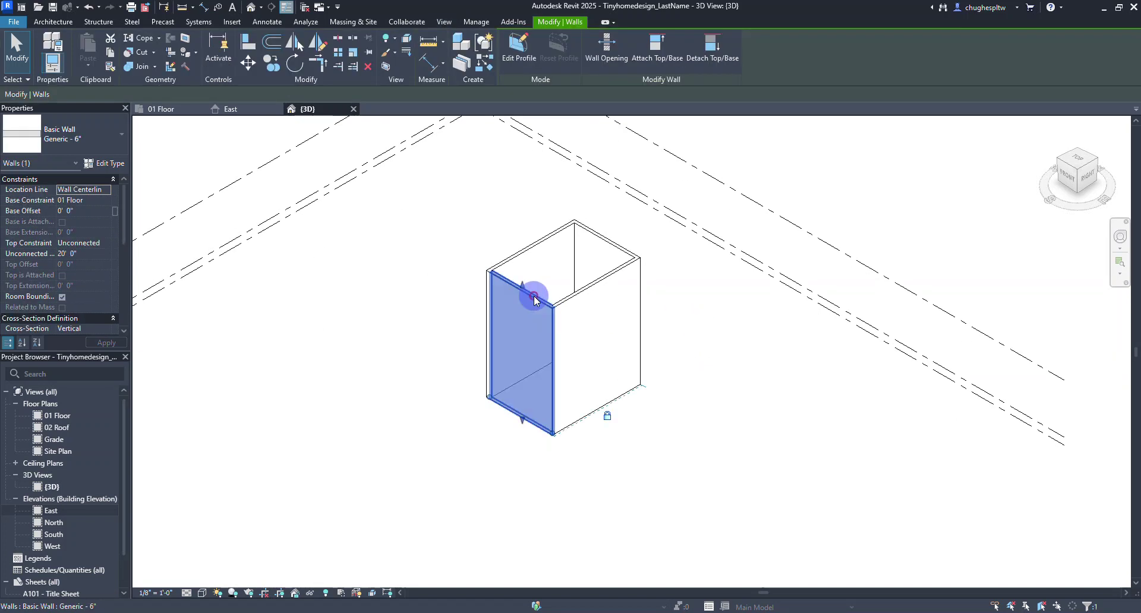
{"action": "scroll", "coordinate": [529, 298], "scroll_direction": "up", "scroll_amount": 4}
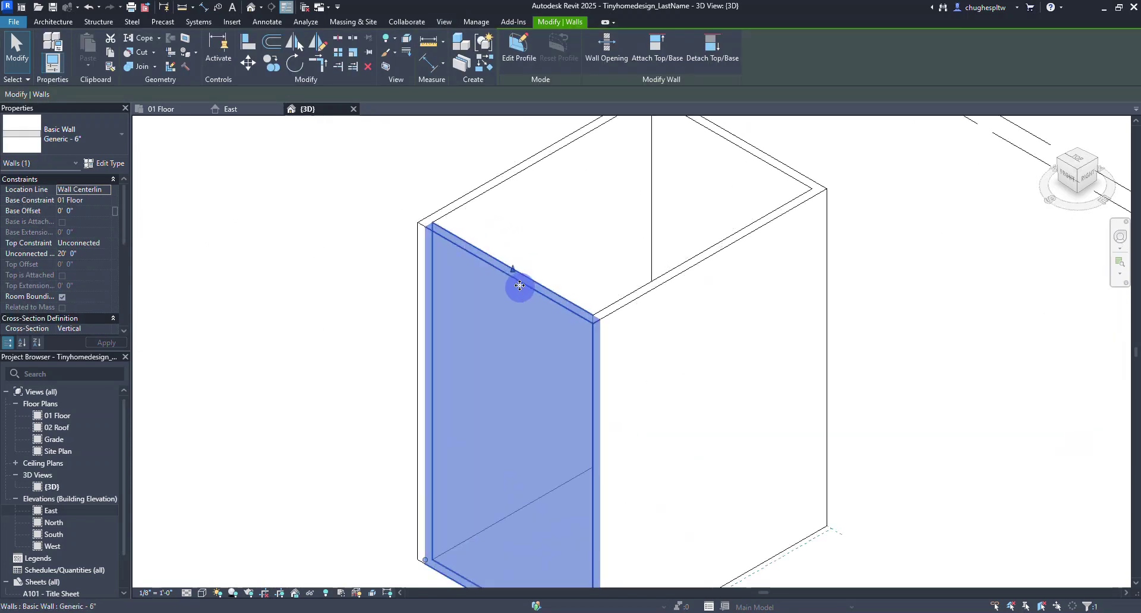
{"action": "scroll", "coordinate": [514, 274], "scroll_direction": "down", "scroll_amount": 3}
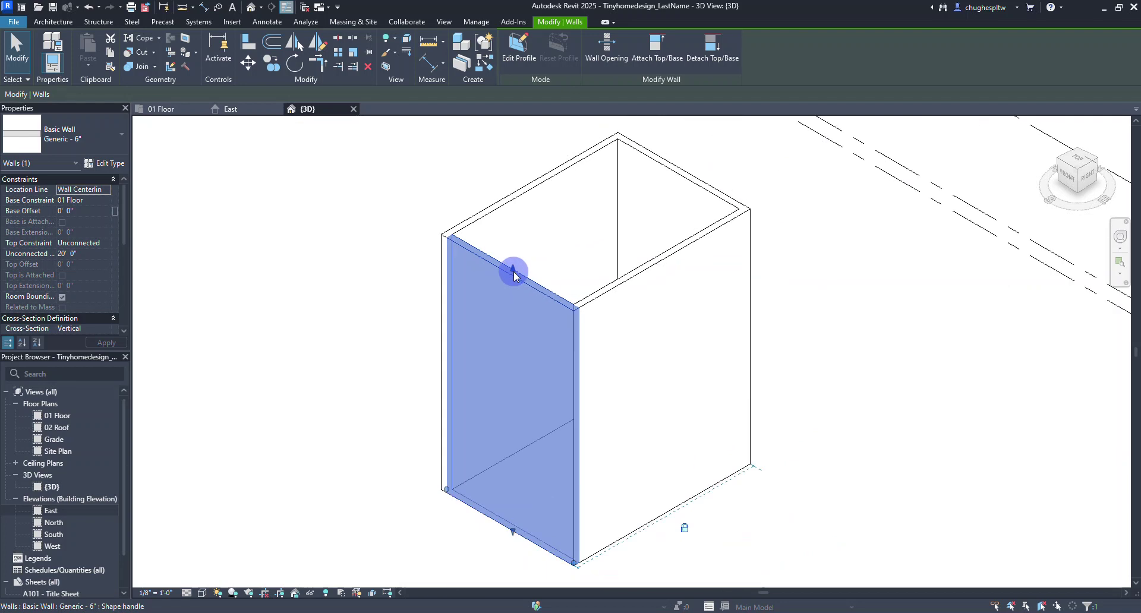
{"action": "left_click_drag", "start_coordinate": [514, 275], "coordinate": [515, 304]}
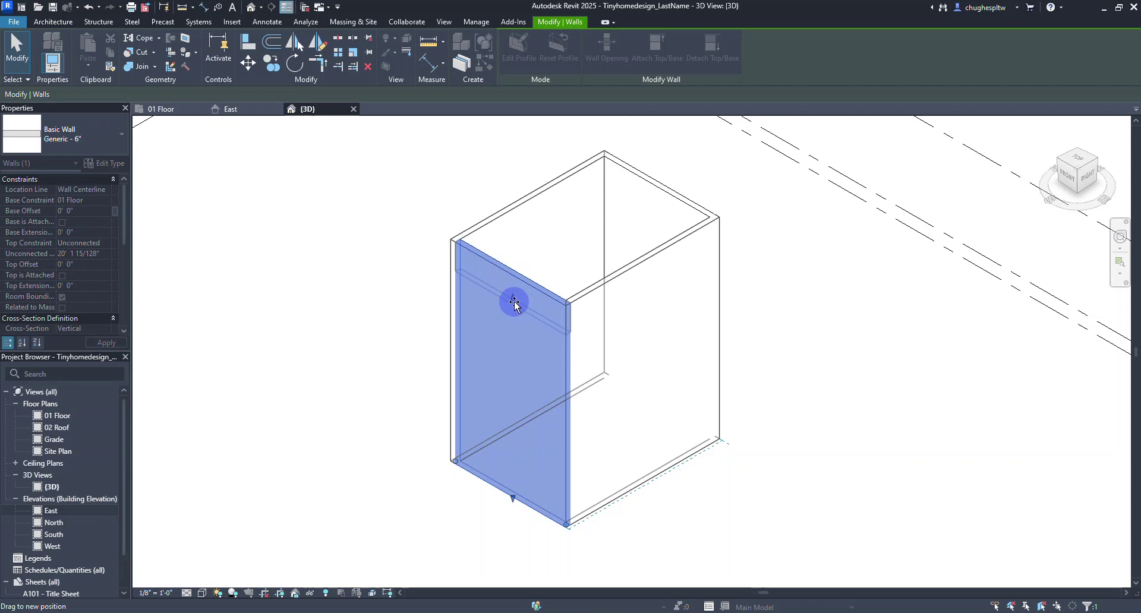
{"action": "left_click_drag", "start_coordinate": [514, 304], "coordinate": [512, 374]}
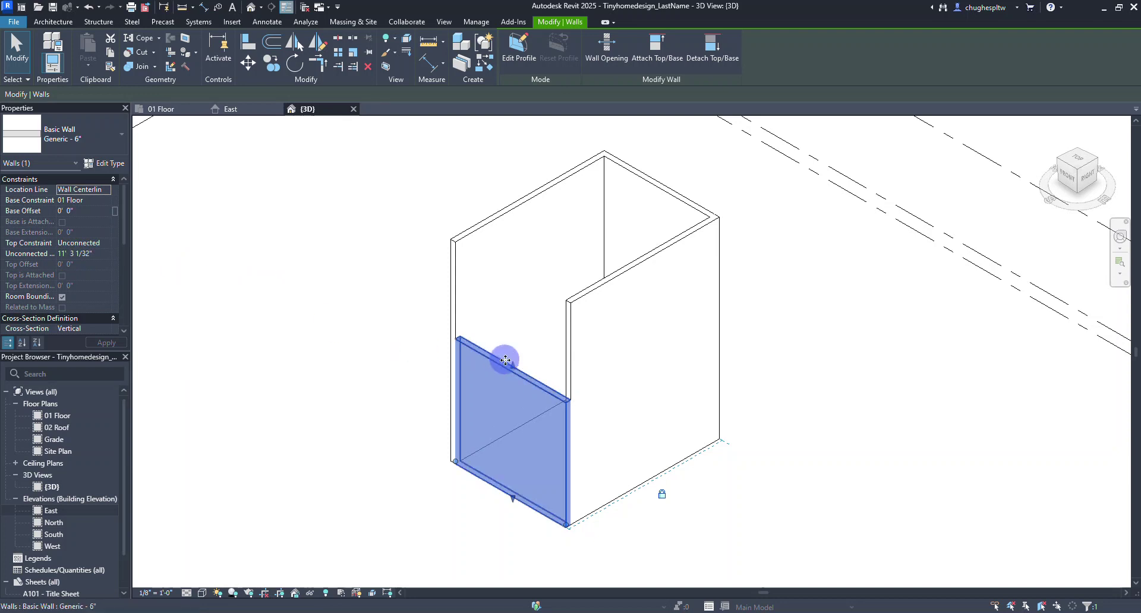
{"action": "left_click_drag", "start_coordinate": [512, 365], "coordinate": [514, 339]}
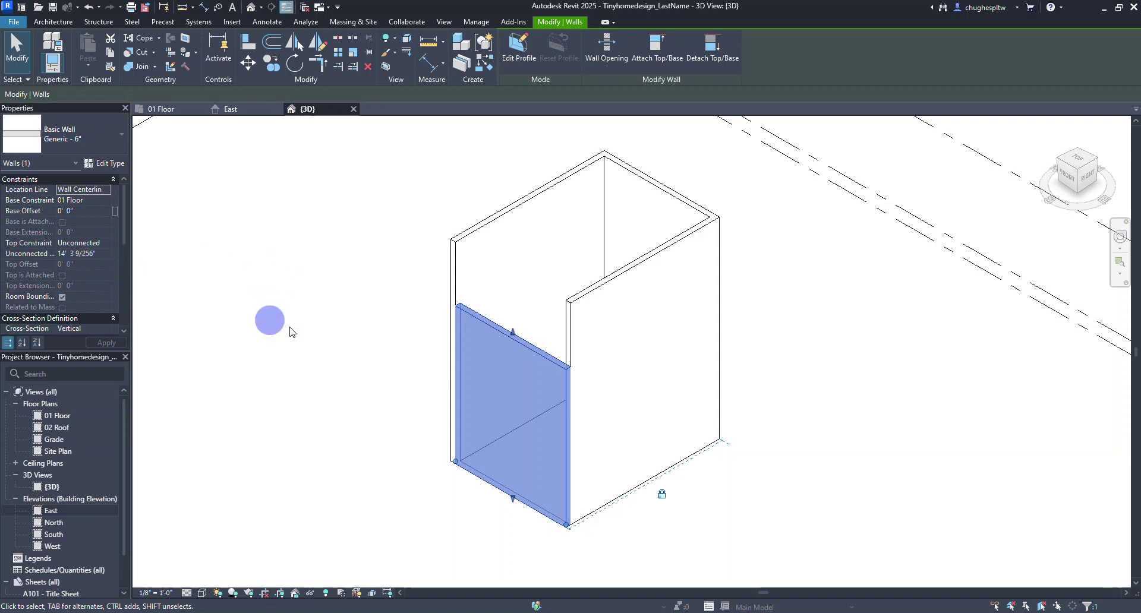
Step: Set the unconnected height of the right wall to 9' 0"
{"action": "left_click", "coordinate": [603, 285]}
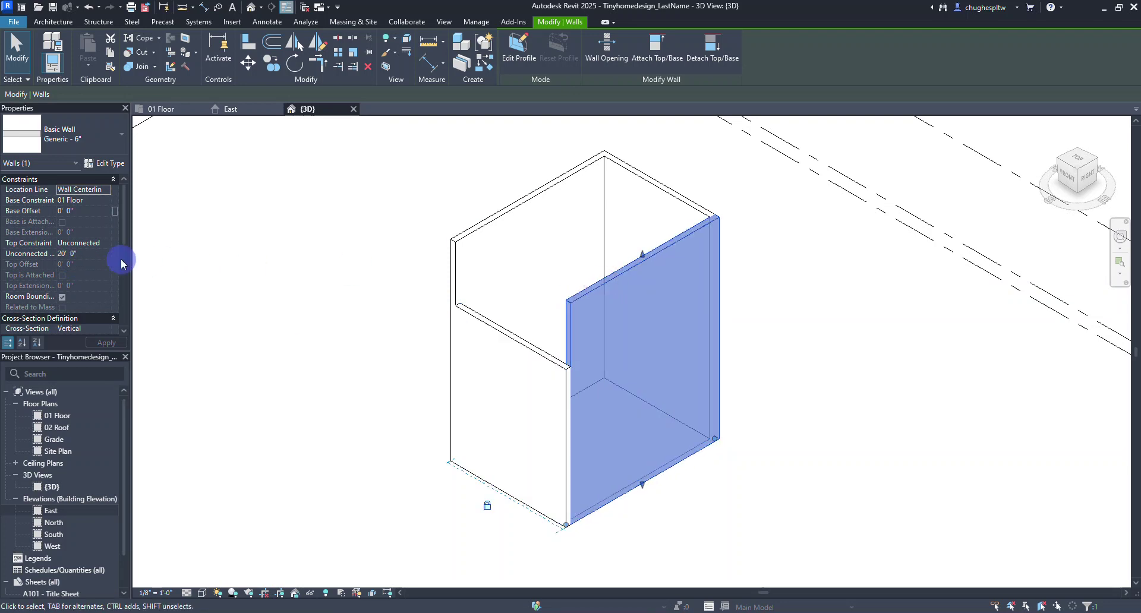
{"action": "left_click", "coordinate": [85, 253]}
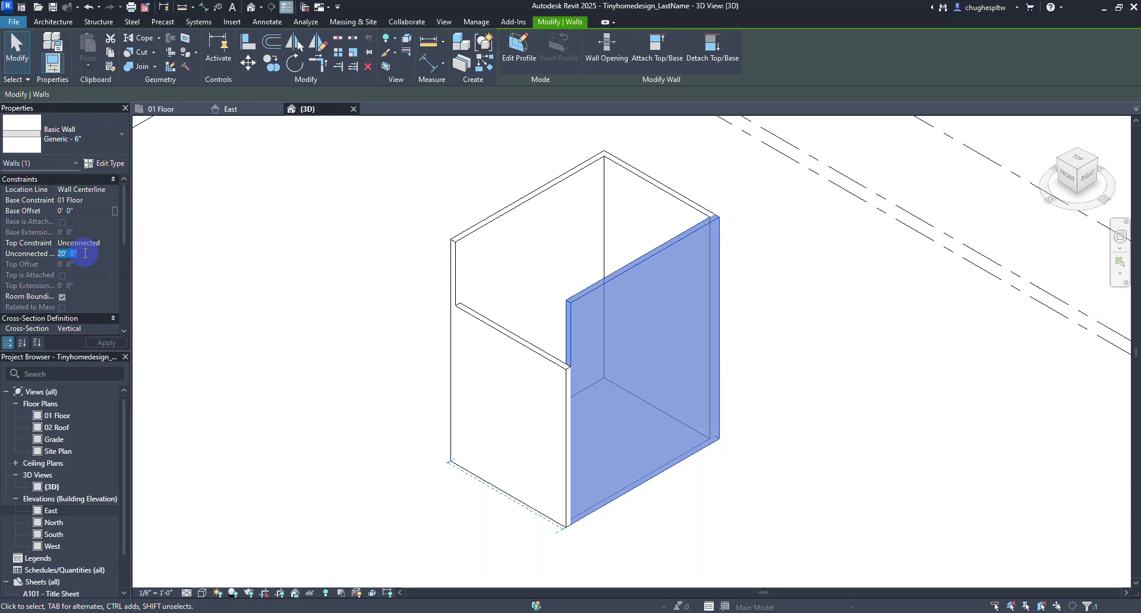
{"action": "type", "text": "9"}
{"action": "left_click", "coordinate": [93, 339]}
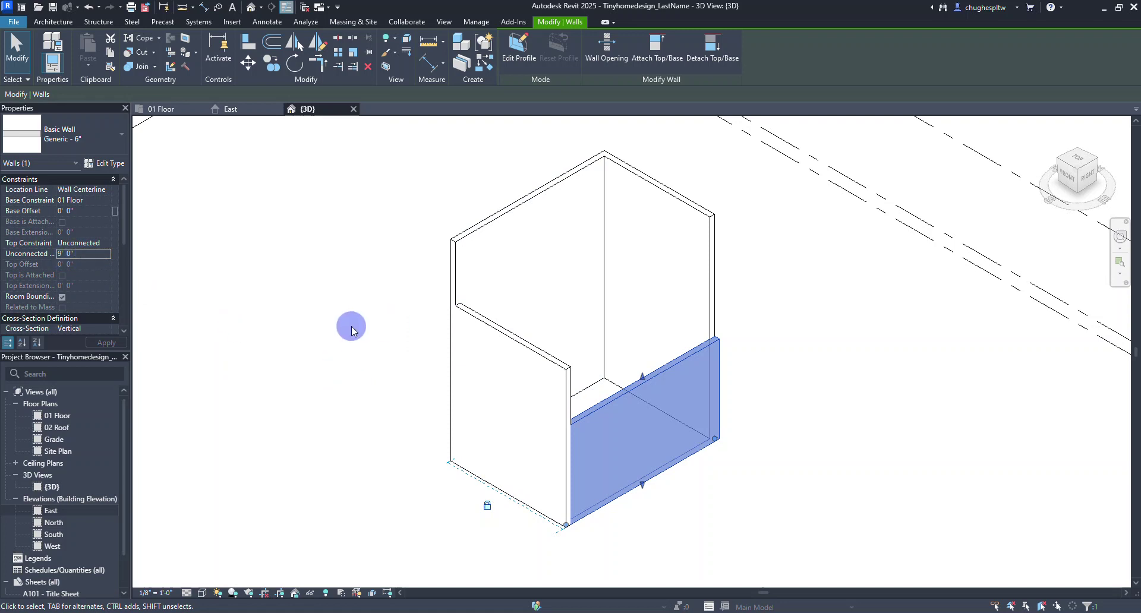
Step: Lower the front wall's top by its shape handle to align with the right wall's top at 9' 0"
{"action": "left_click", "coordinate": [511, 337]}
{"action": "left_click_drag", "start_coordinate": [513, 338], "coordinate": [553, 397]}
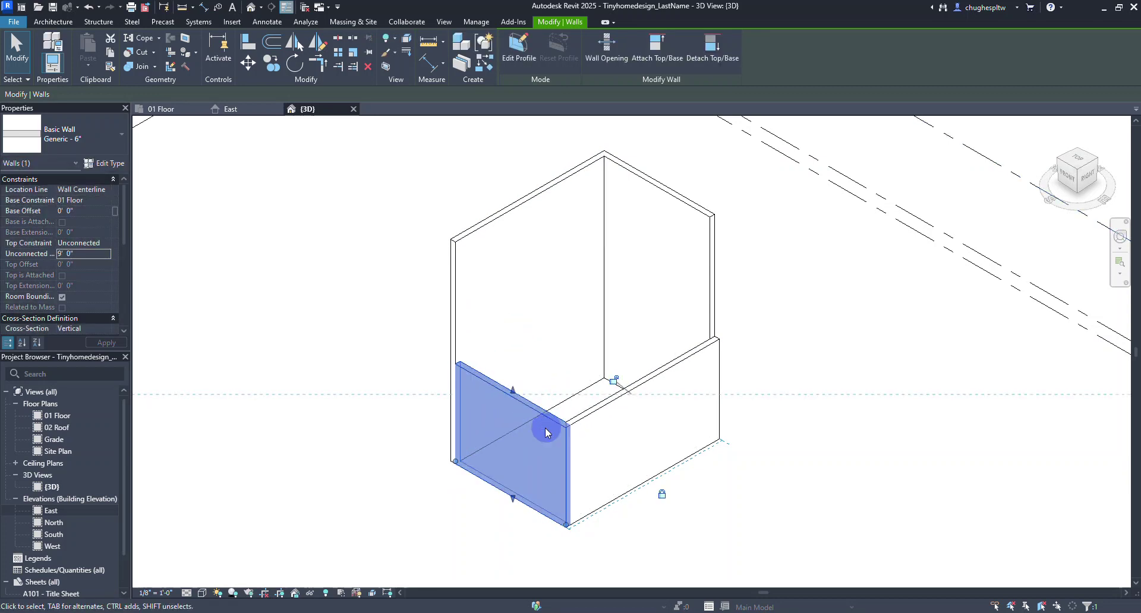
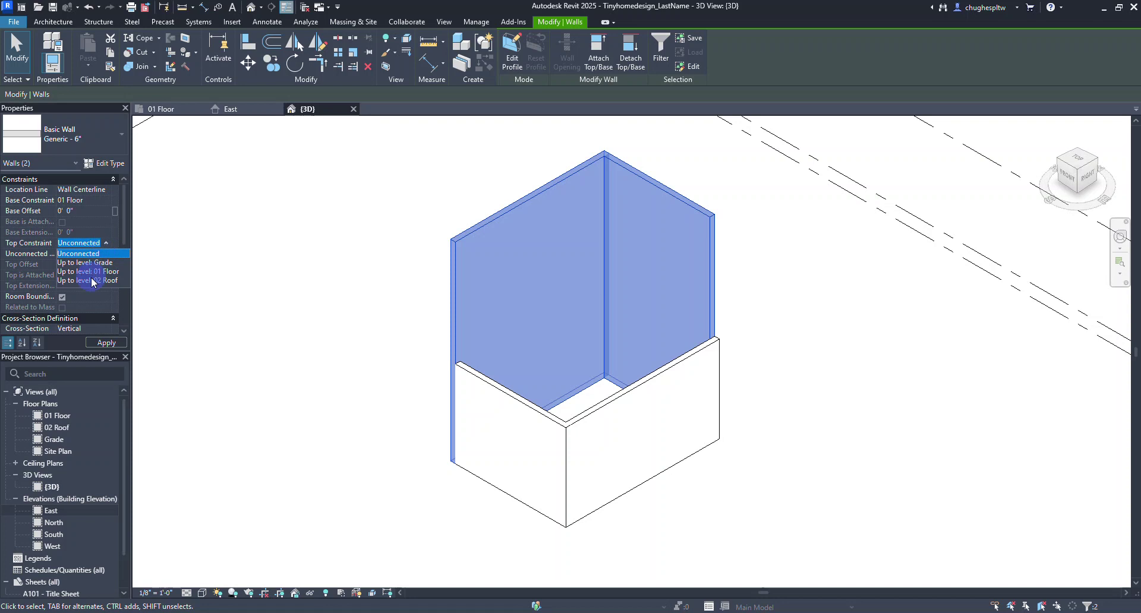
Step: Constrain the tops of the two selected back walls up to level 02 Roof and clear the selection
{"action": "left_click", "coordinate": [91, 278]}
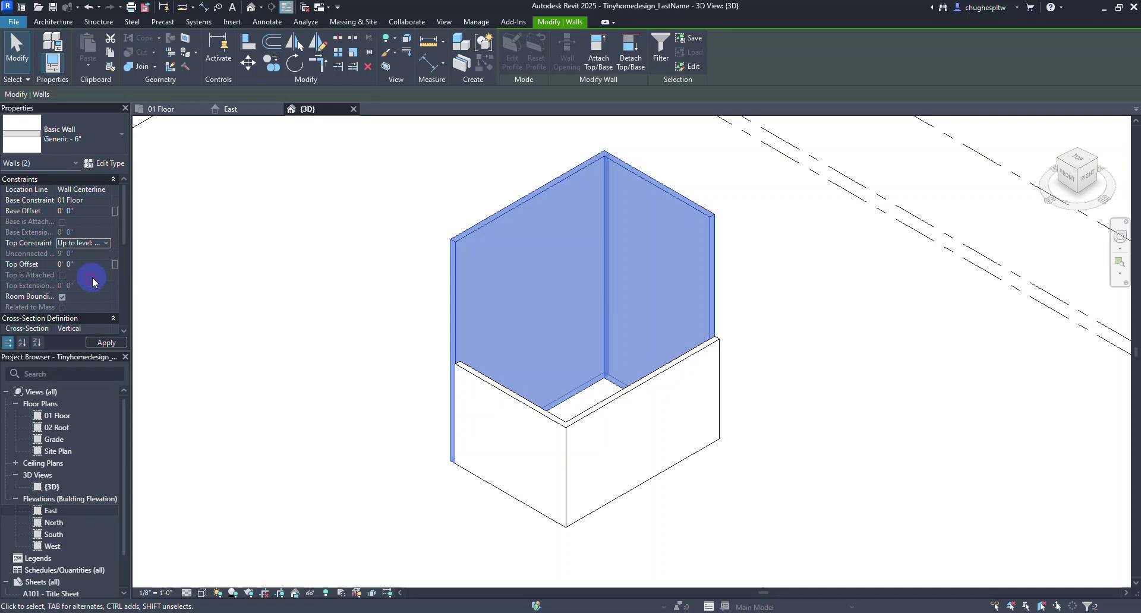
{"action": "left_click", "coordinate": [102, 343]}
{"action": "left_click", "coordinate": [369, 316]}
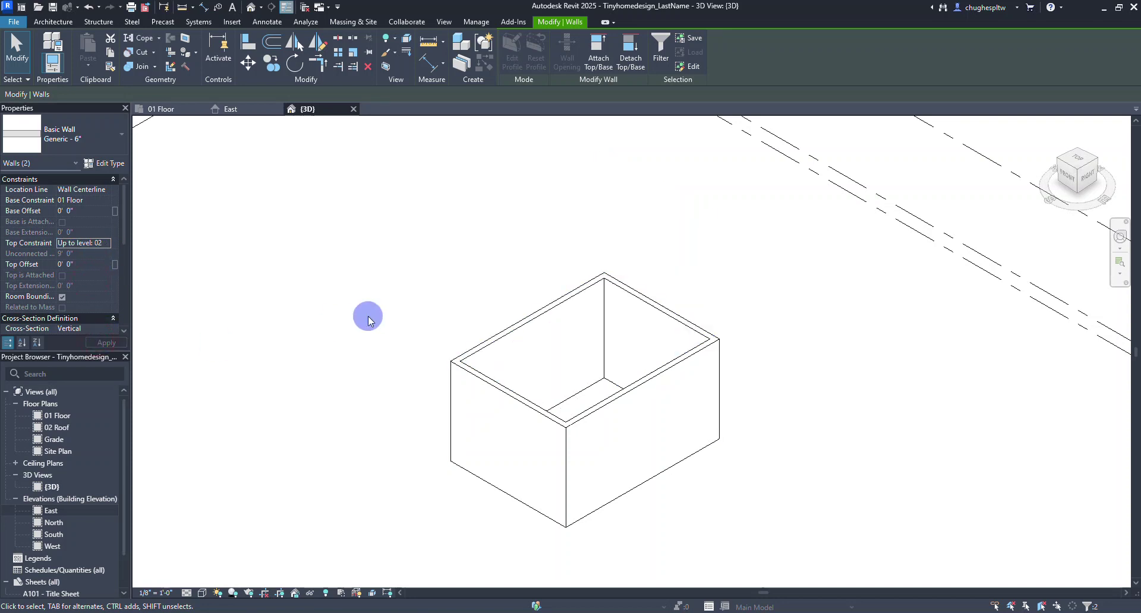
Step: Set the elevation of the 02 Roof level to 10' 0" in the 3D view
{"action": "scroll", "coordinate": [368, 316], "scroll_direction": "down", "scroll_amount": 5}
{"action": "middle_click_drag", "start_coordinate": [381, 330], "coordinate": [482, 341]}
{"action": "scroll", "coordinate": [394, 316], "scroll_direction": "up", "scroll_amount": 3}
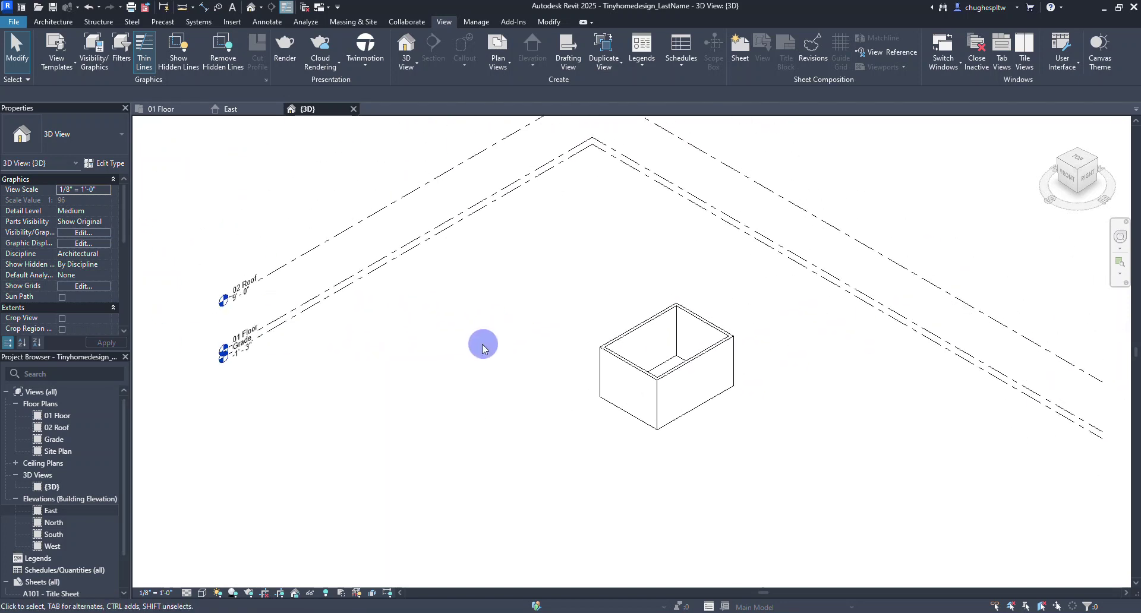
{"action": "left_click", "coordinate": [251, 305]}
{"action": "left_click", "coordinate": [240, 299]}
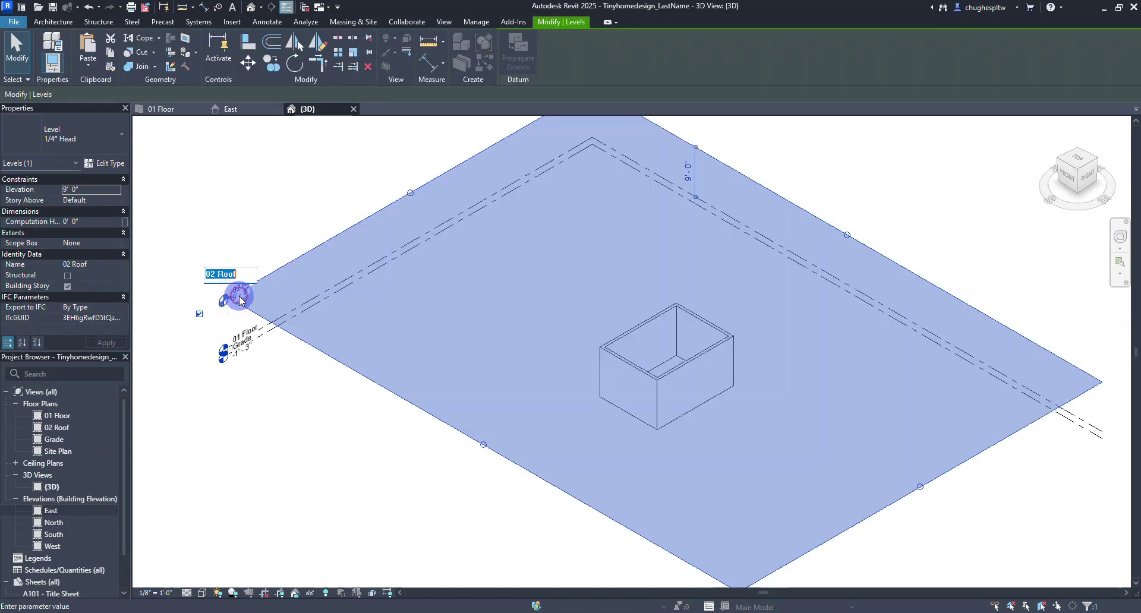
{"action": "left_click", "coordinate": [242, 246]}
{"action": "left_click", "coordinate": [238, 305]}
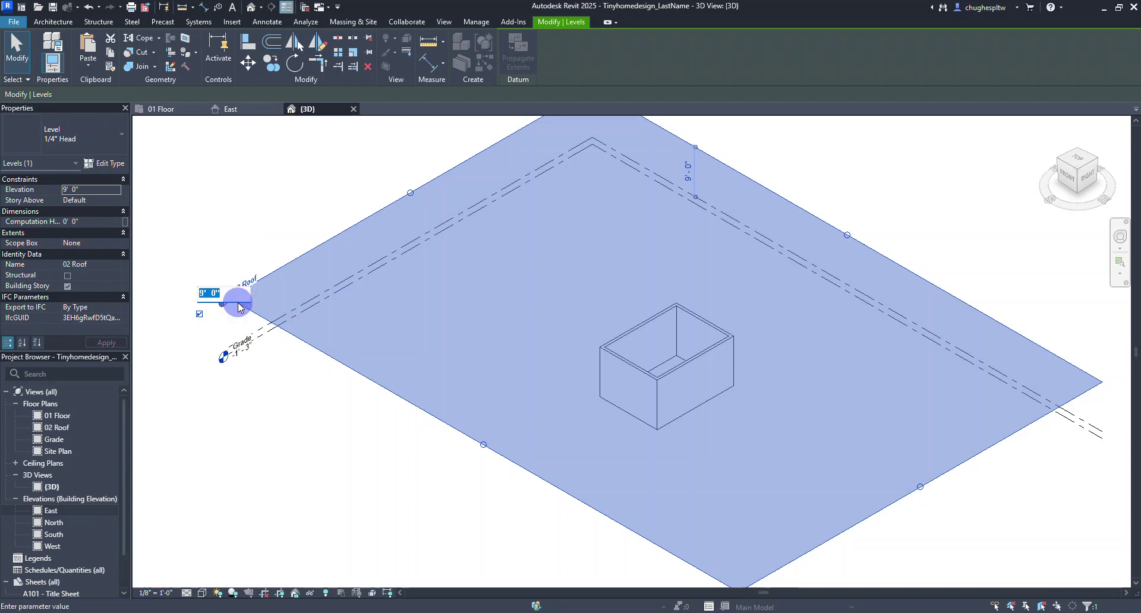
{"action": "type", "text": "10"}
{"action": "key", "text": "Return"}
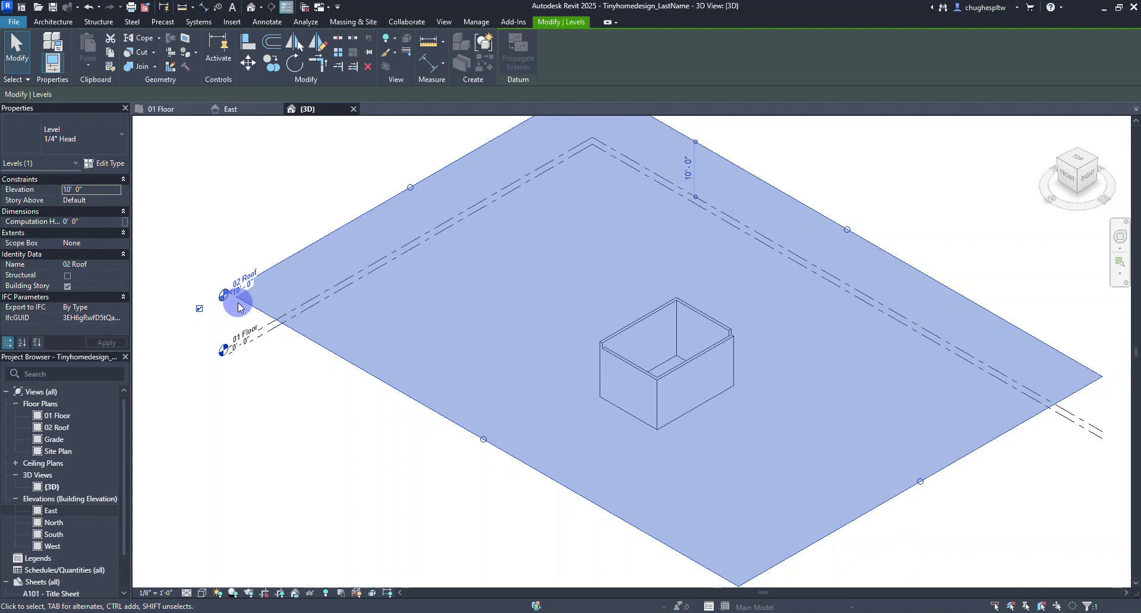
{"action": "left_click", "coordinate": [303, 394]}
Step: Constrain the tops of the two front walls up to level 02 Roof and clear the selection
{"action": "scroll", "coordinate": [728, 354], "scroll_direction": "up", "scroll_amount": 2}
{"action": "scroll", "coordinate": [685, 308], "scroll_direction": "up", "scroll_amount": 2}
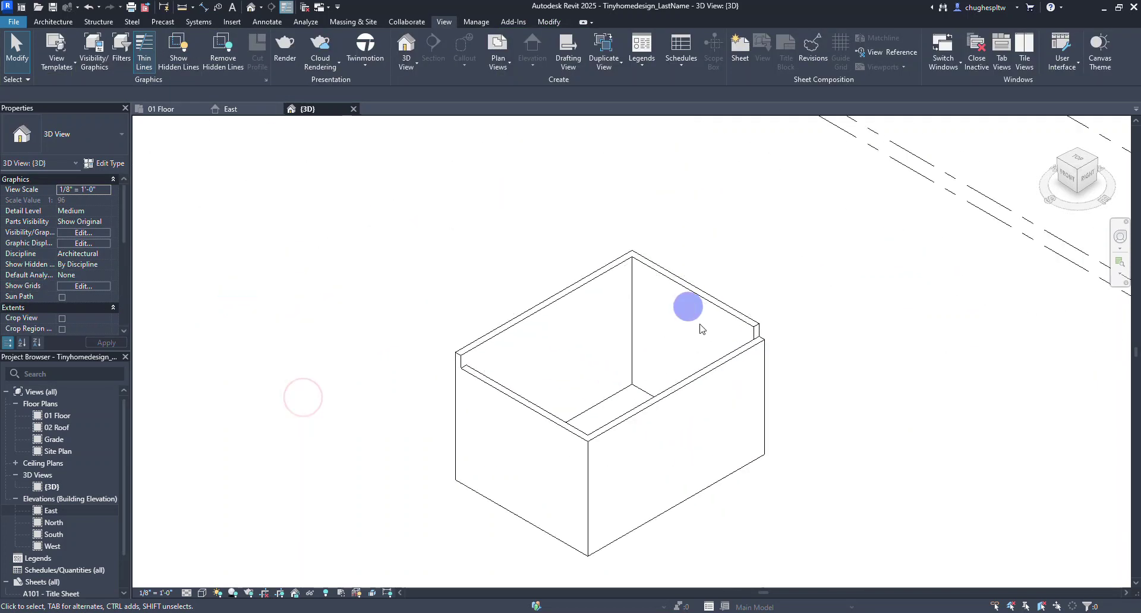
{"action": "scroll", "coordinate": [750, 331], "scroll_direction": "up", "scroll_amount": 2}
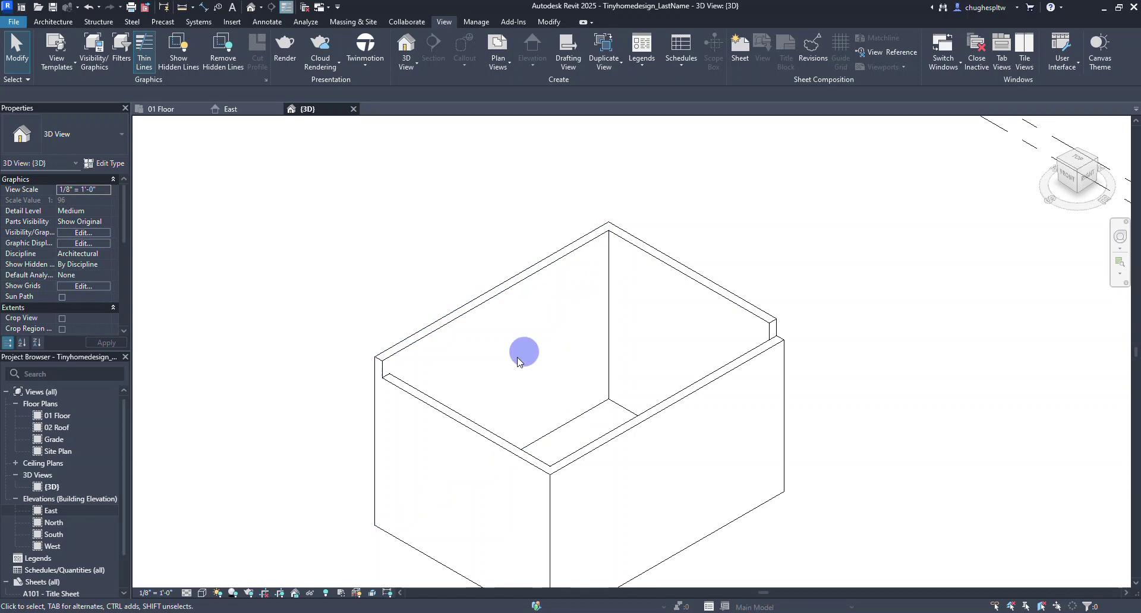
{"action": "scroll", "coordinate": [655, 420], "scroll_direction": "down", "scroll_amount": 4}
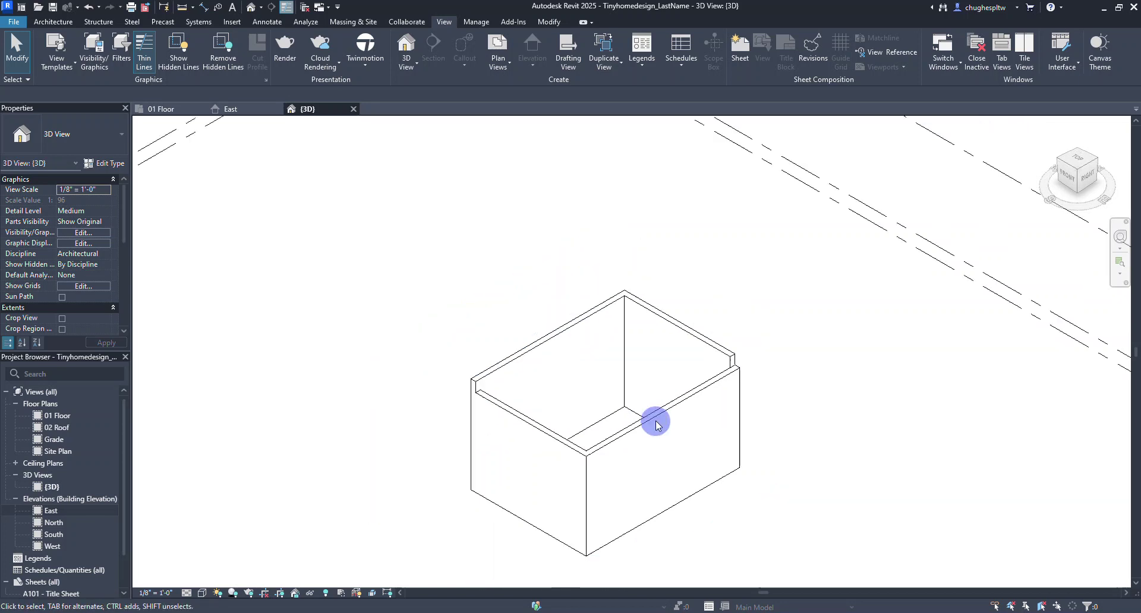
{"action": "scroll", "coordinate": [654, 422], "scroll_direction": "down", "scroll_amount": 2}
{"action": "middle_click_drag", "start_coordinate": [499, 392], "coordinate": [555, 347]}
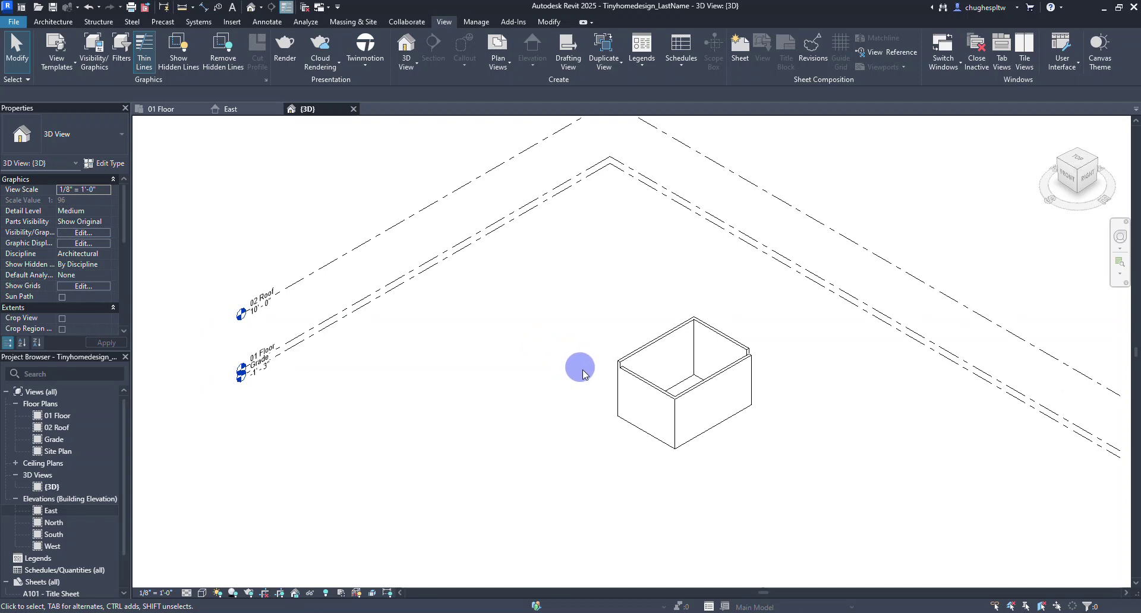
{"action": "left_click", "coordinate": [639, 383]}
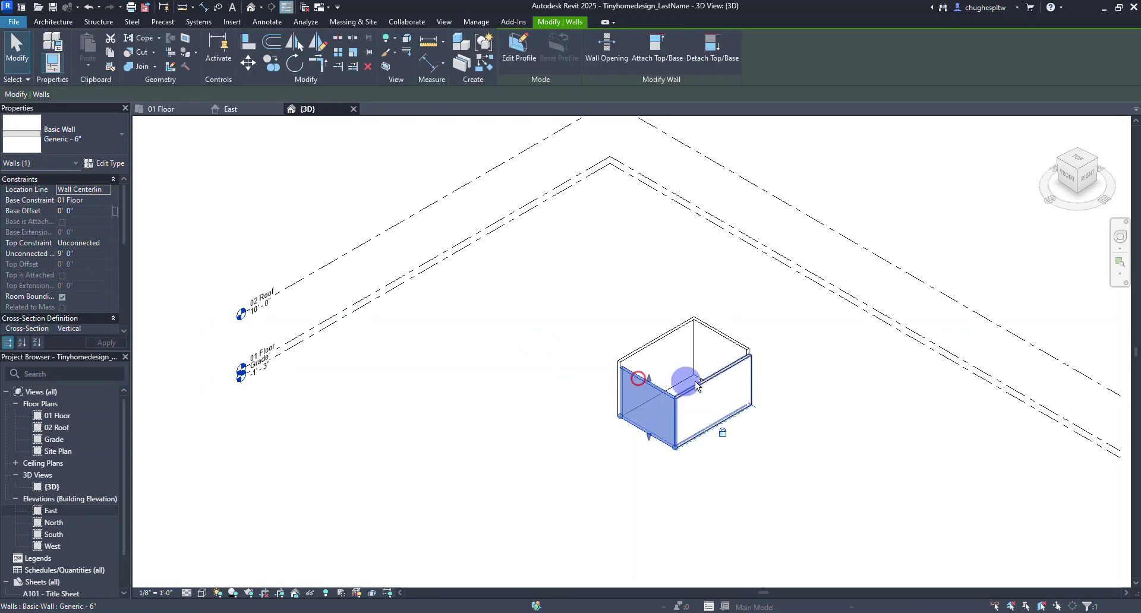
{"action": "left_click", "coordinate": [706, 381], "text": "ctrl"}
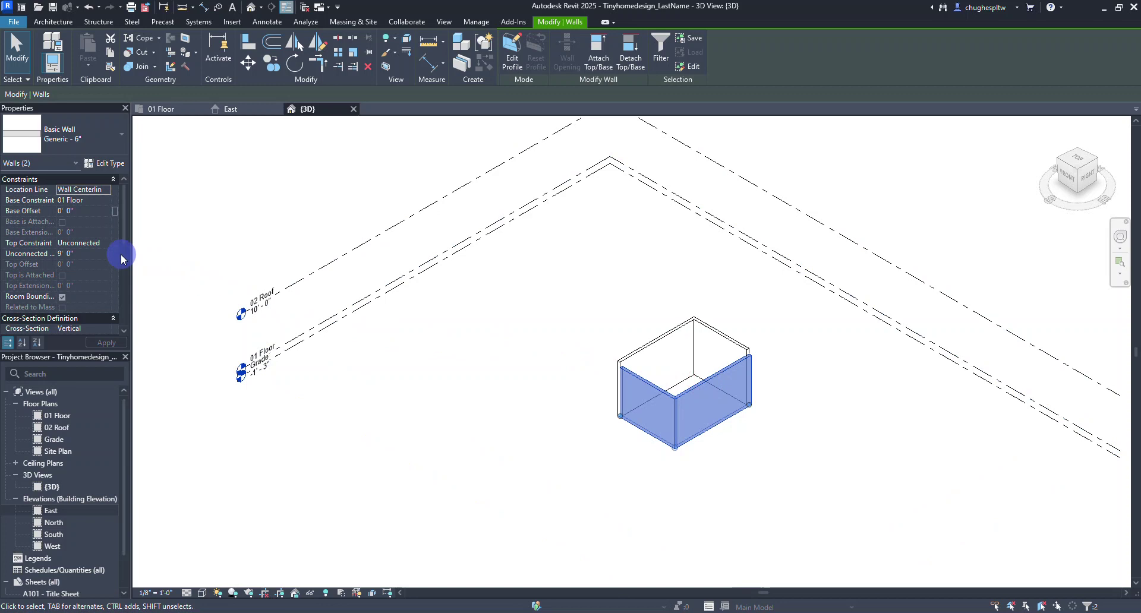
{"action": "left_click", "coordinate": [107, 243]}
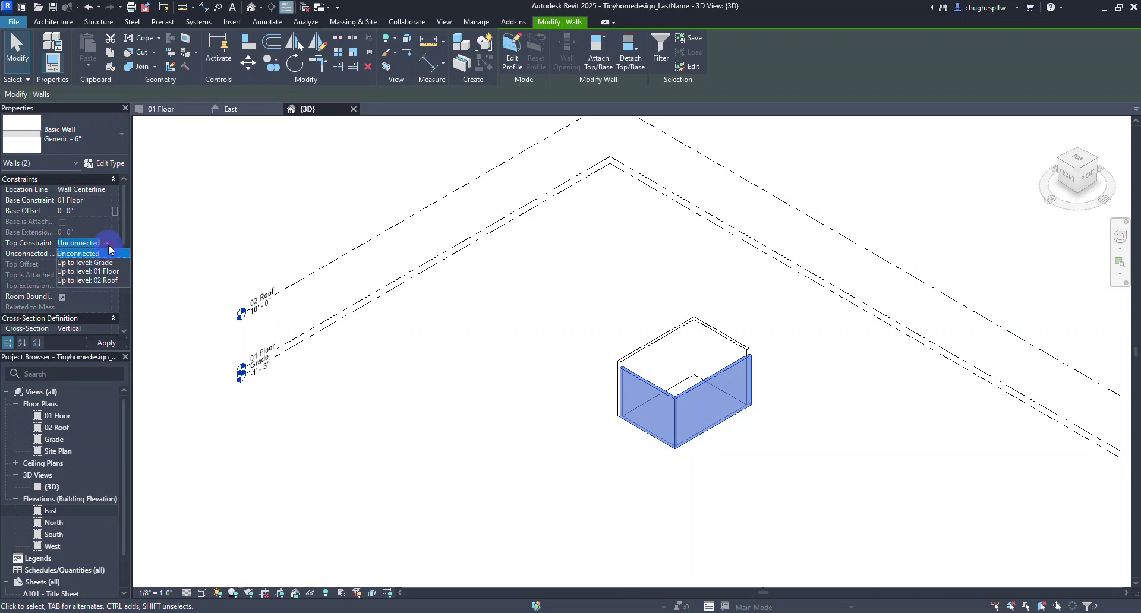
{"action": "left_click", "coordinate": [89, 280]}
{"action": "left_click", "coordinate": [452, 380]}
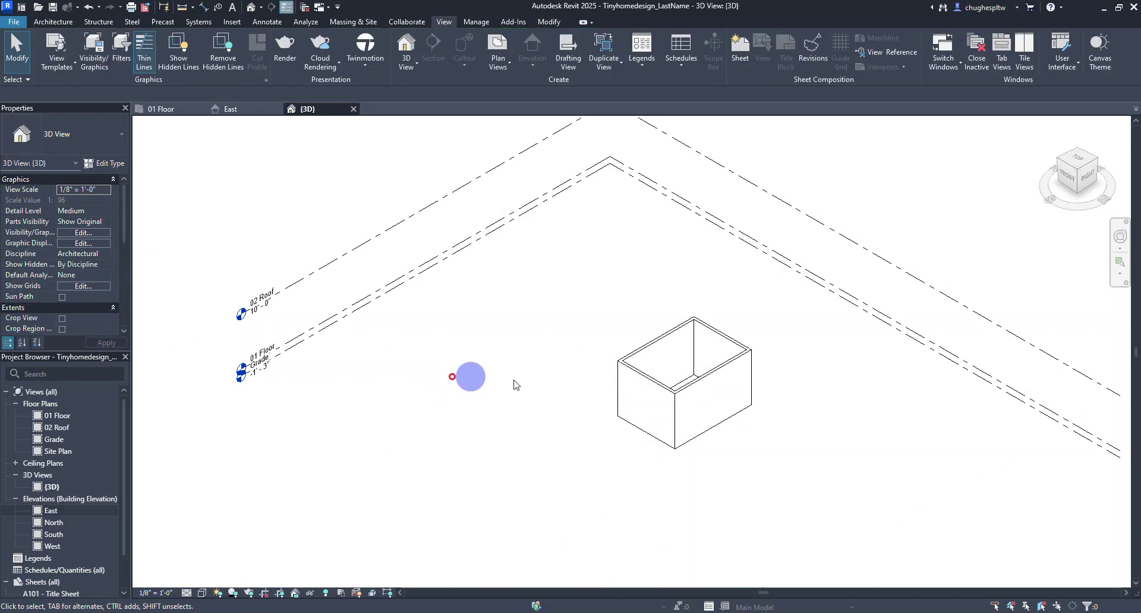
Step: Set the elevation of the 02 Roof level to 9' 0" in the 3D view and deselect the level
{"action": "scroll", "coordinate": [701, 388], "scroll_direction": "up", "scroll_amount": 3}
{"action": "scroll", "coordinate": [839, 336], "scroll_direction": "down", "scroll_amount": 2}
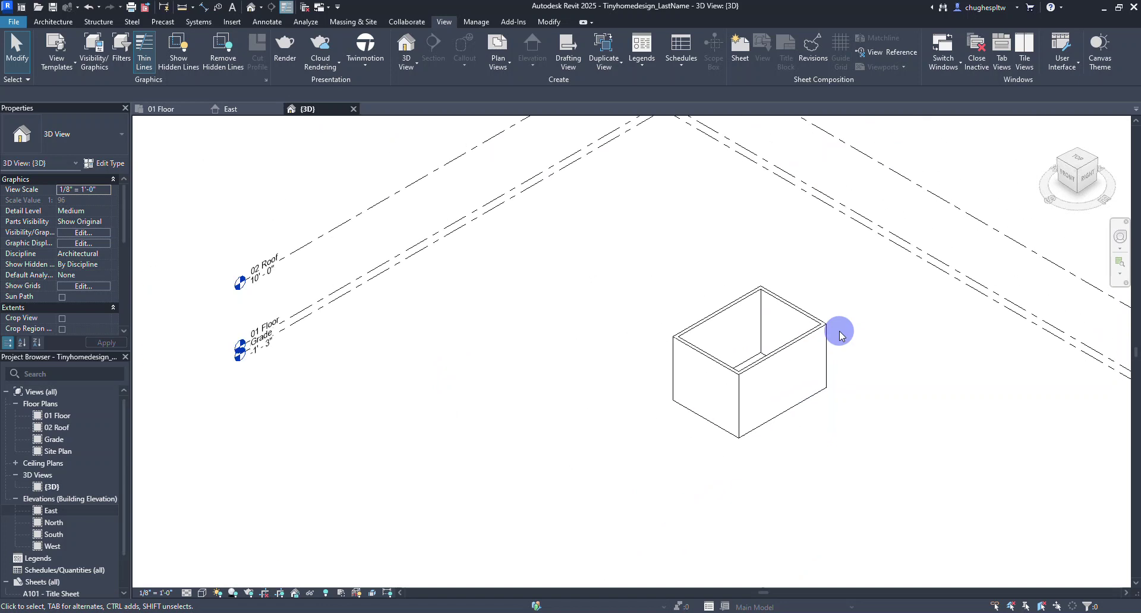
{"action": "left_click", "coordinate": [252, 292]}
{"action": "left_click", "coordinate": [256, 273]}
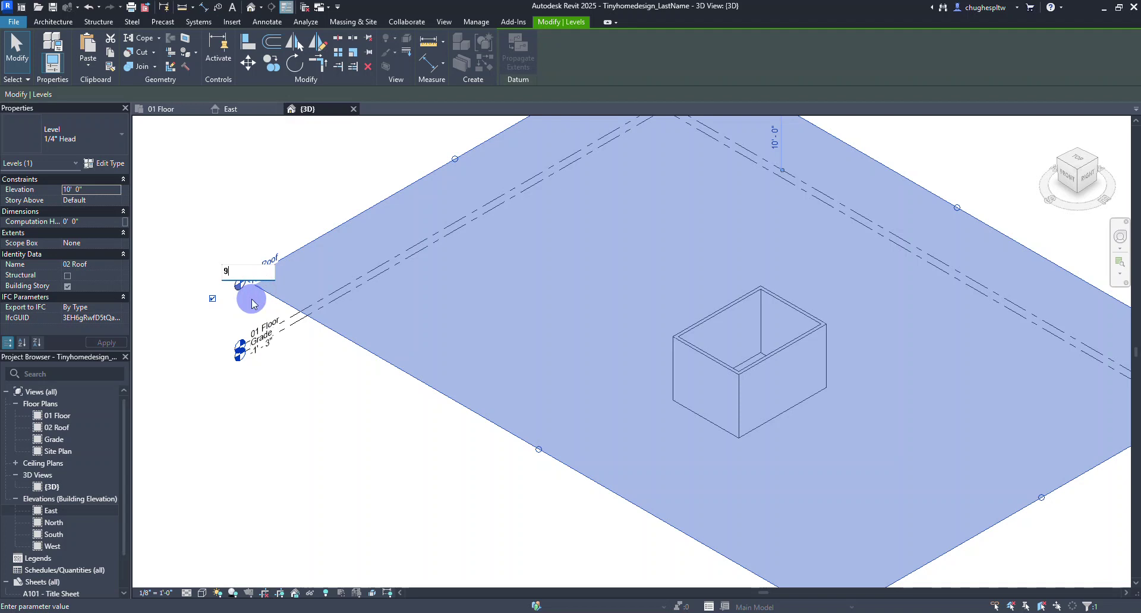
{"action": "key", "text": "Return"}
{"action": "left_click", "coordinate": [373, 462]}
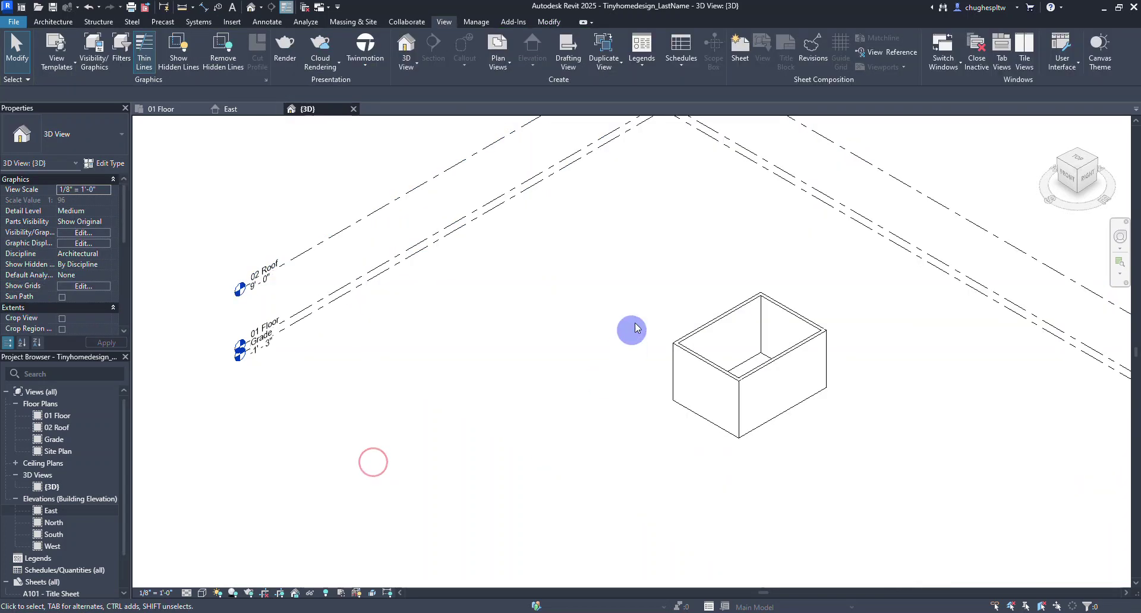
{"action": "middle_click_drag", "start_coordinate": [634, 328], "coordinate": [504, 337]}
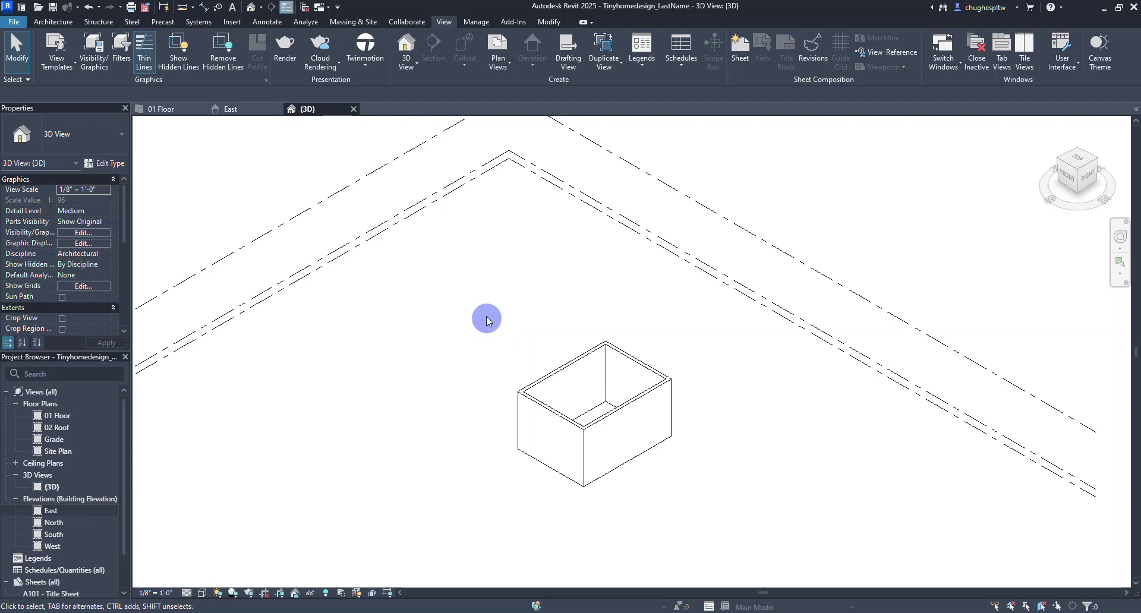
Step: Open the 01 Floor plan, check the model in the 3D and East elevation views, and return to the 01 Floor plan
{"action": "double_click", "coordinate": [55, 418]}
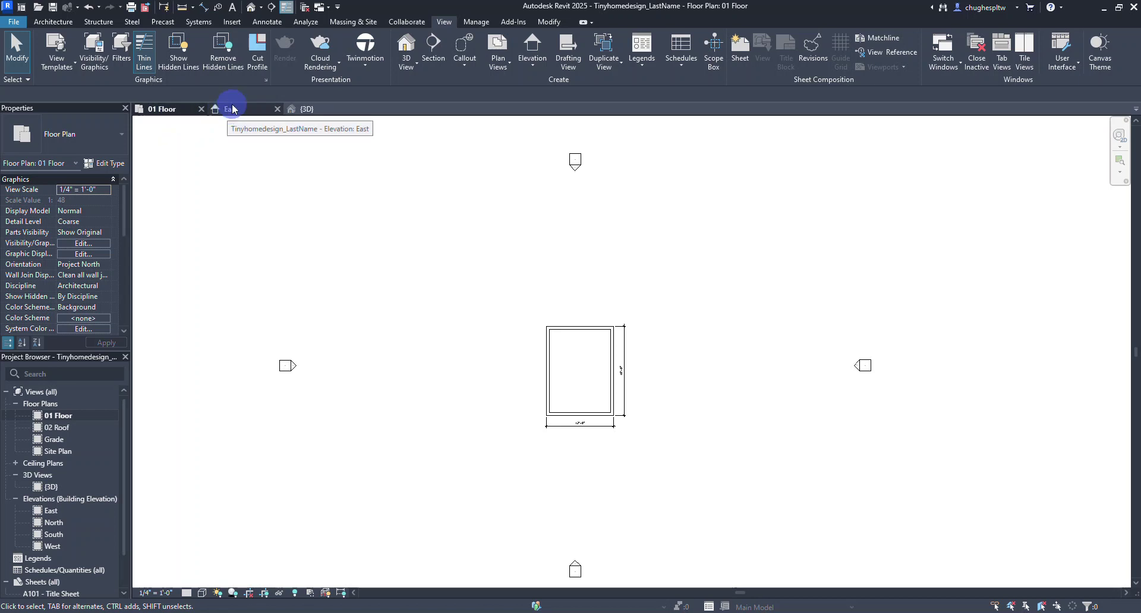
{"action": "left_click", "coordinate": [325, 110]}
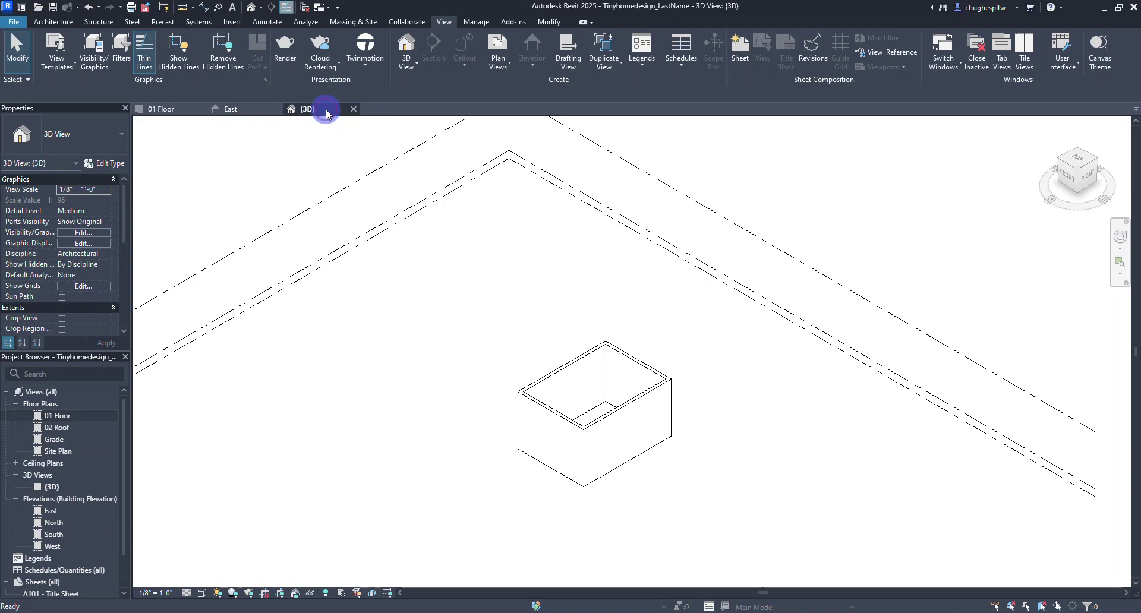
{"action": "left_click", "coordinate": [252, 110]}
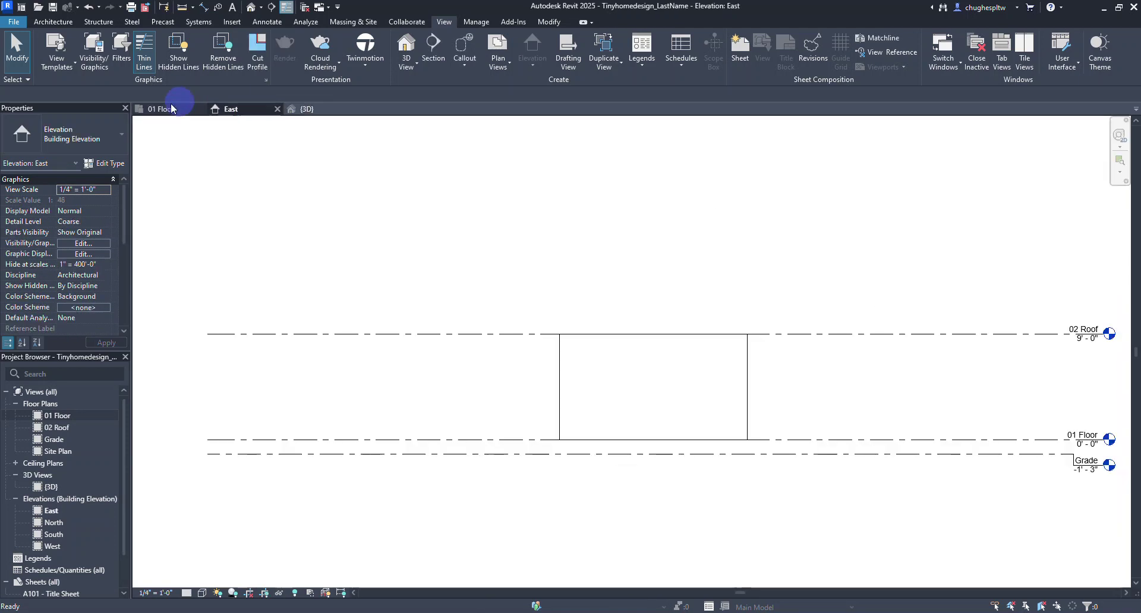
{"action": "left_click", "coordinate": [154, 112]}
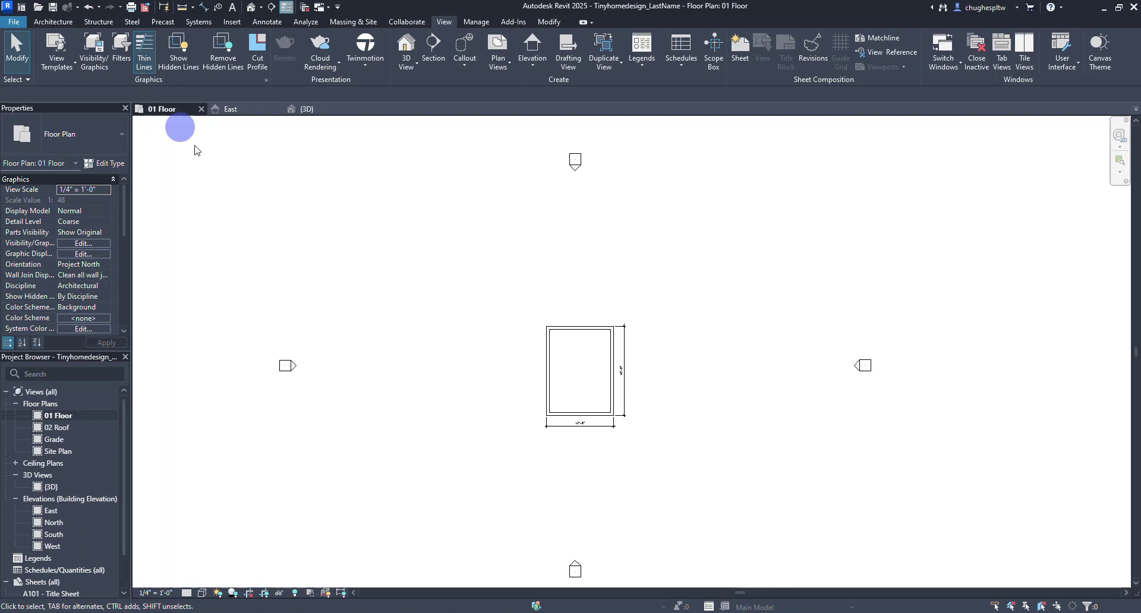
{"action": "left_click", "coordinate": [58, 415]}
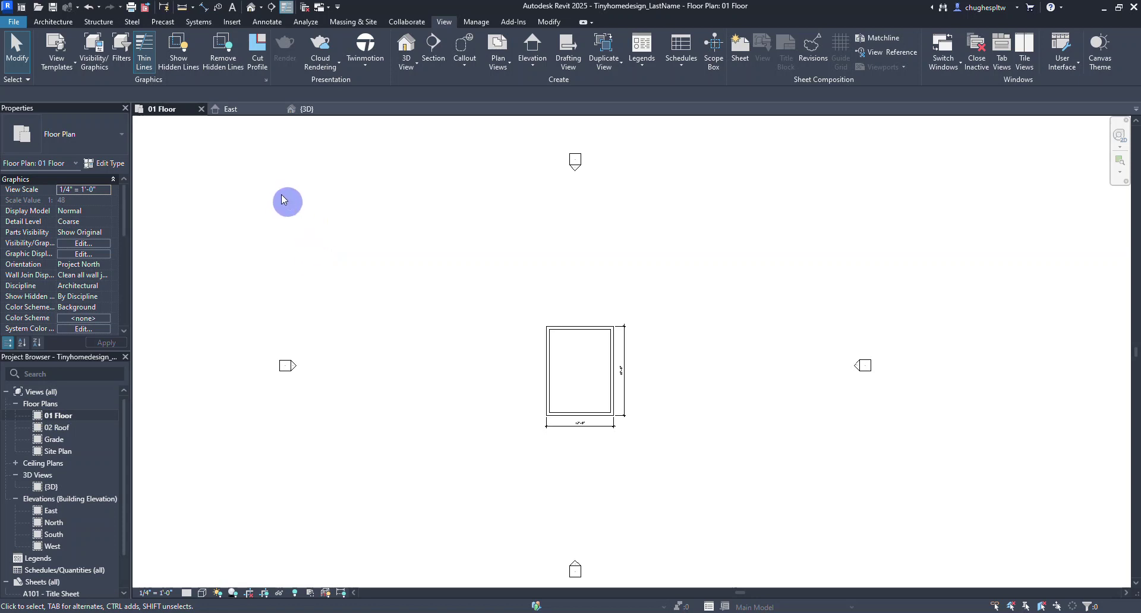
Step: Start an architectural floor and pick the left wall for its first boundary line, flipping it inside and back to the outer face
{"action": "left_click", "coordinate": [67, 26]}
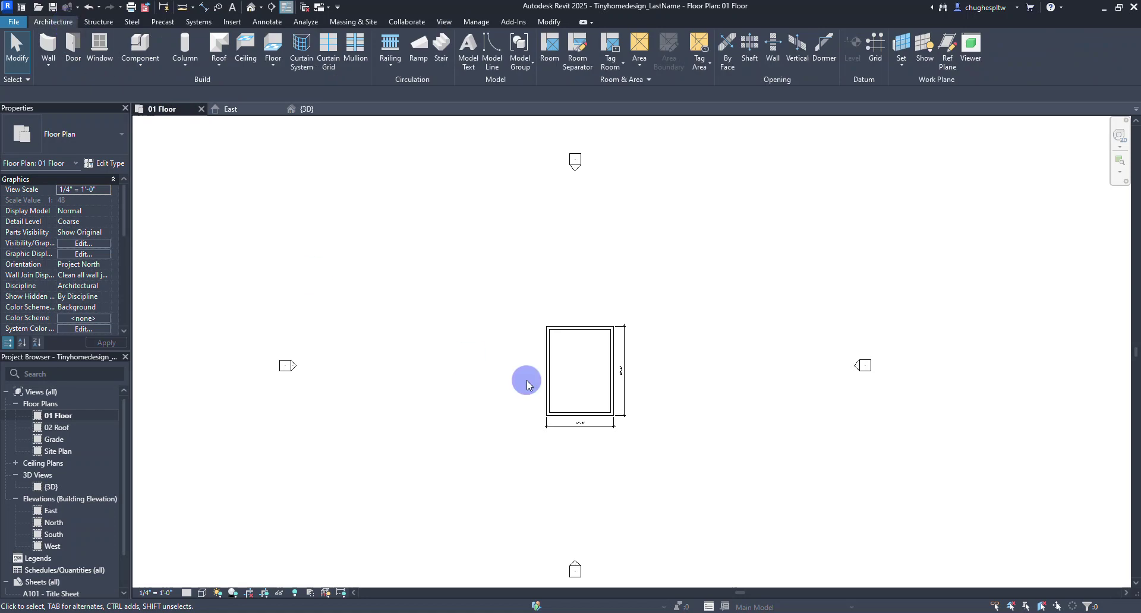
{"action": "scroll", "coordinate": [526, 384], "scroll_direction": "up", "scroll_amount": 2}
{"action": "scroll", "coordinate": [527, 389], "scroll_direction": "up", "scroll_amount": 3}
{"action": "middle_click_drag", "start_coordinate": [524, 387], "coordinate": [348, 354]}
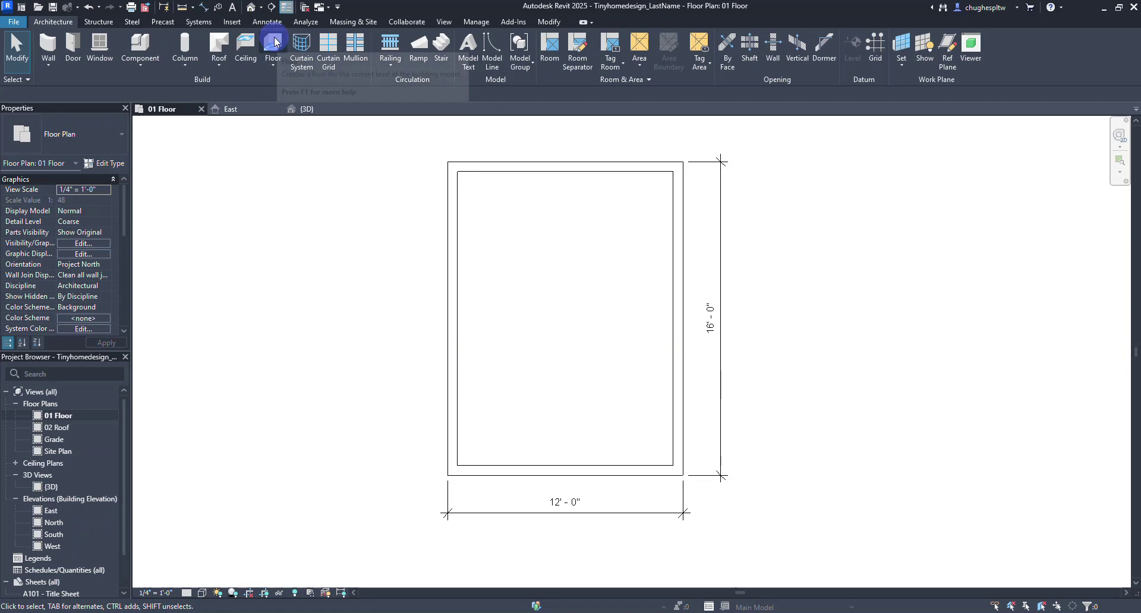
{"action": "left_click", "coordinate": [274, 70]}
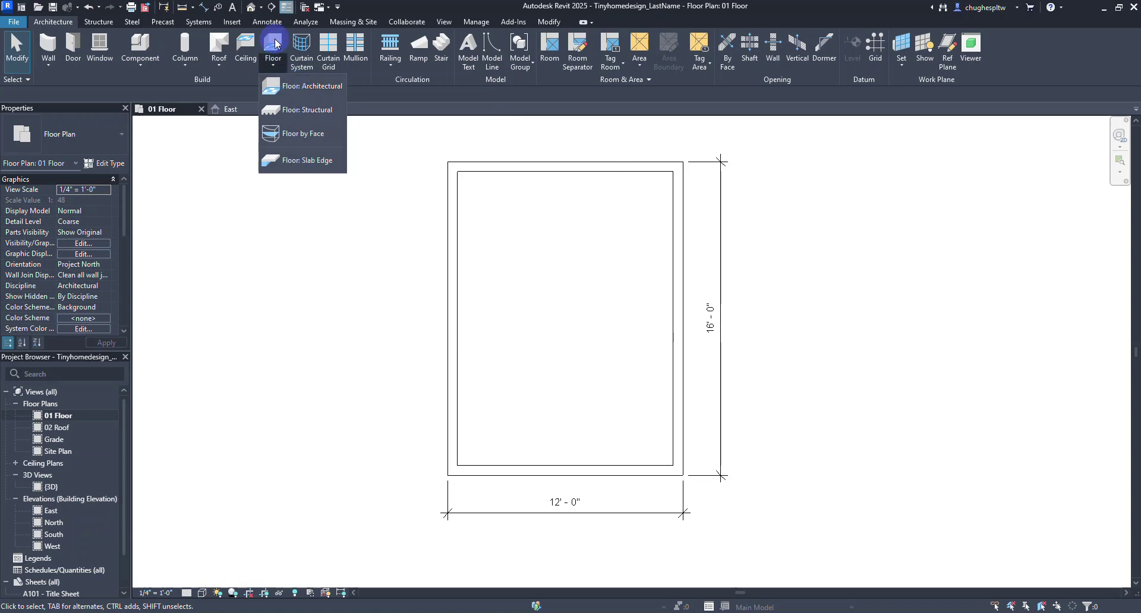
{"action": "left_click", "coordinate": [301, 86]}
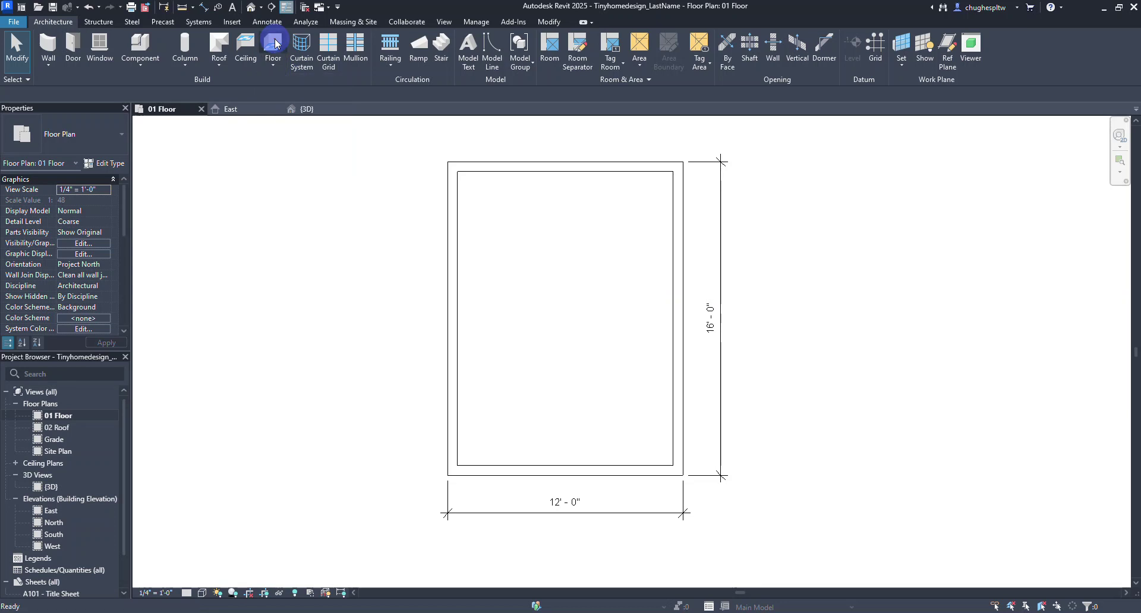
{"action": "left_click", "coordinate": [310, 217]}
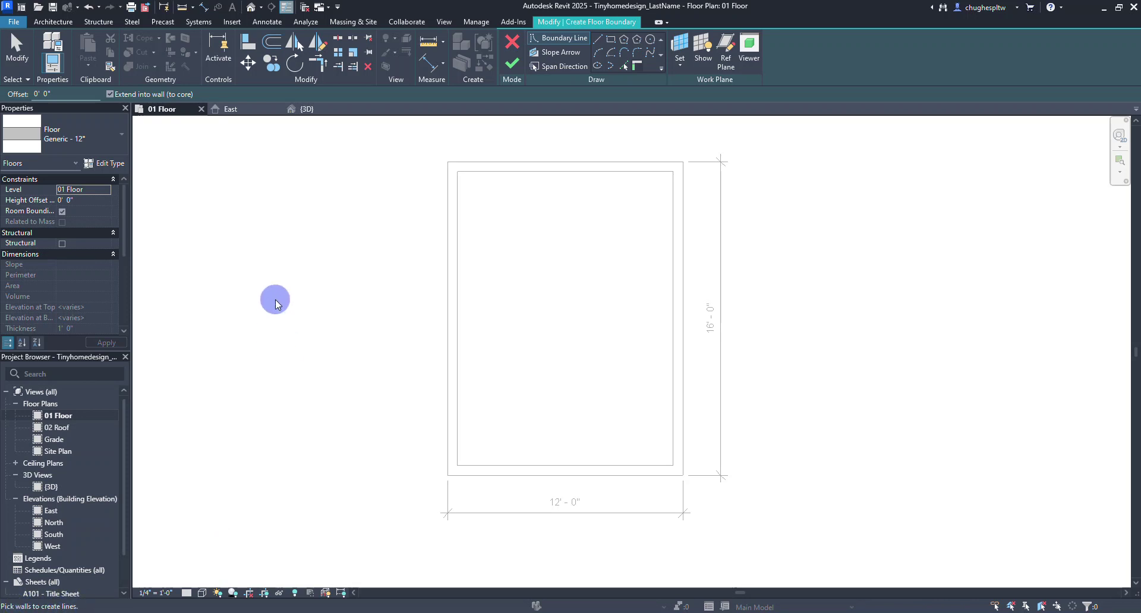
{"action": "left_click", "coordinate": [445, 221]}
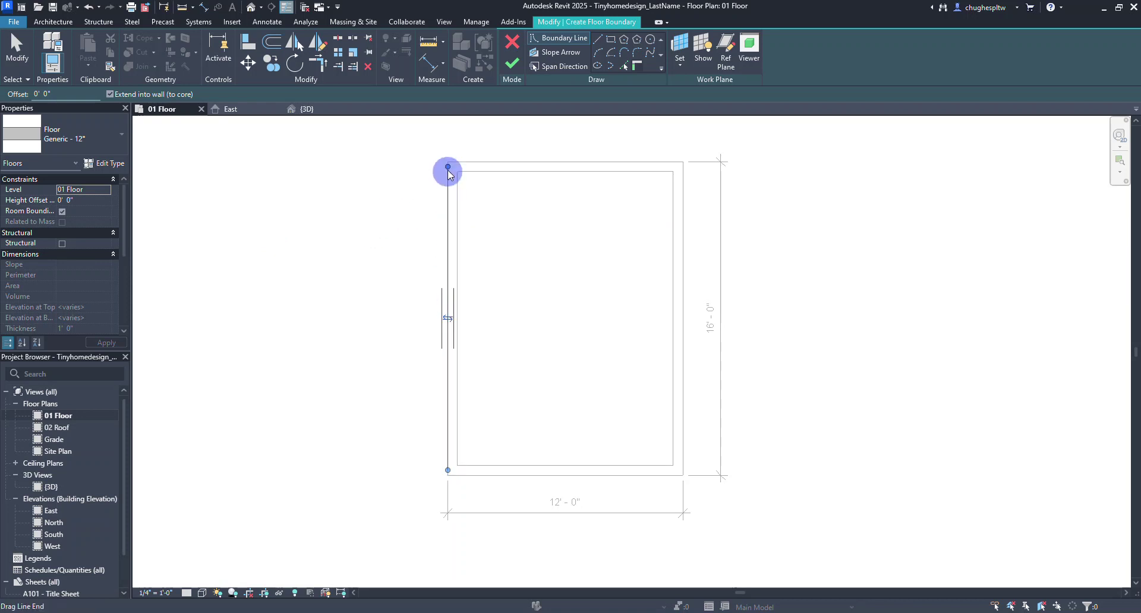
{"action": "left_click", "coordinate": [448, 320]}
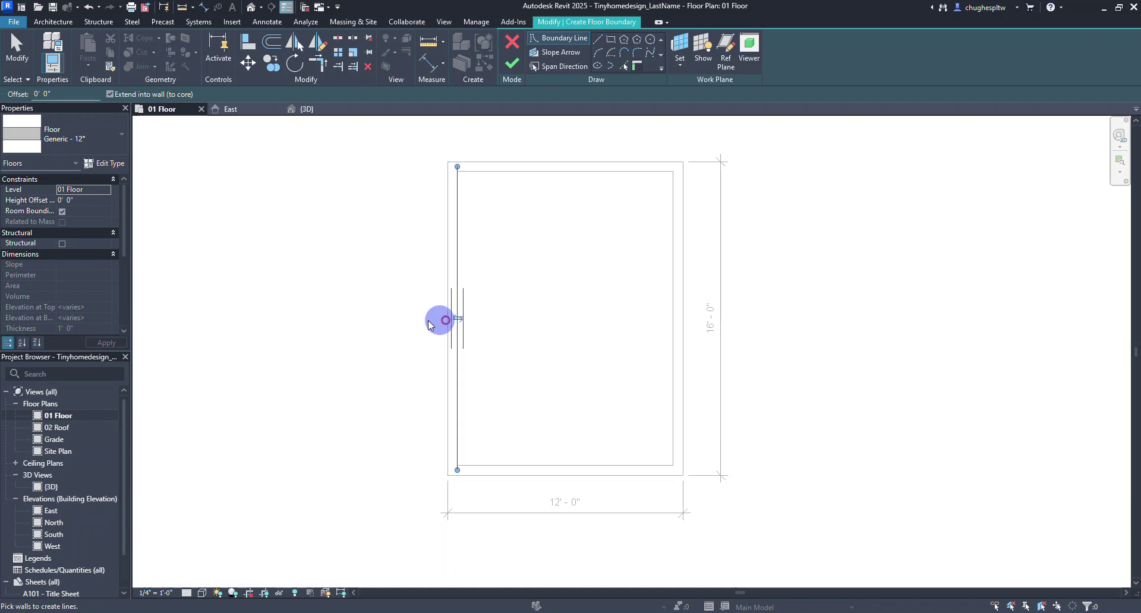
{"action": "left_click", "coordinate": [458, 321]}
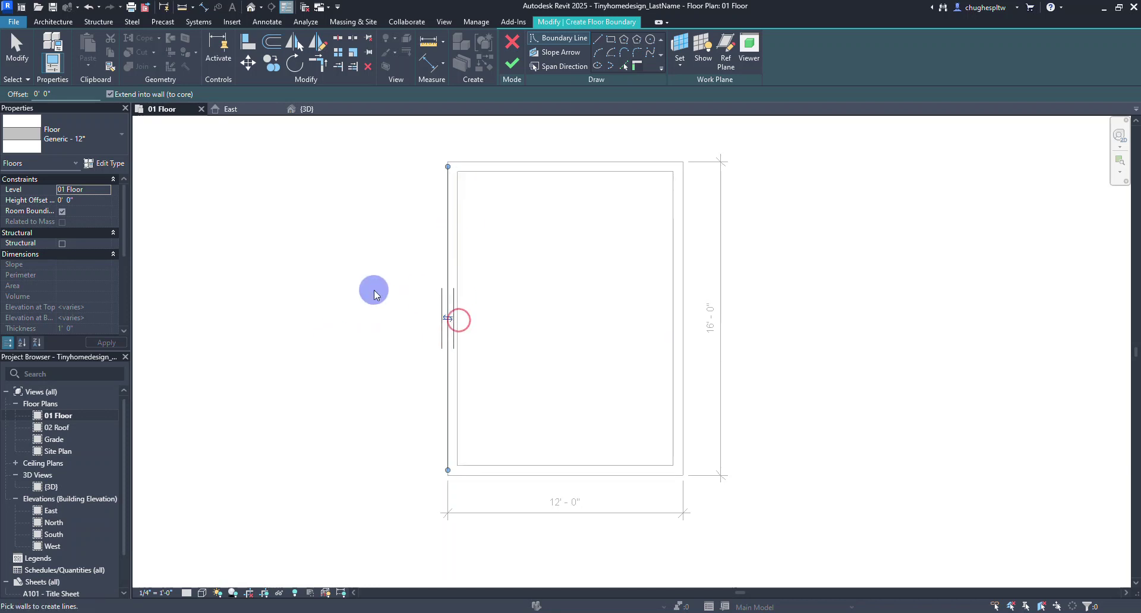
Step: Add the outer faces of the remaining three walls to close the floor boundary, finish the floor and deselect it
{"action": "left_click", "coordinate": [505, 164]}
{"action": "left_click", "coordinate": [683, 221]}
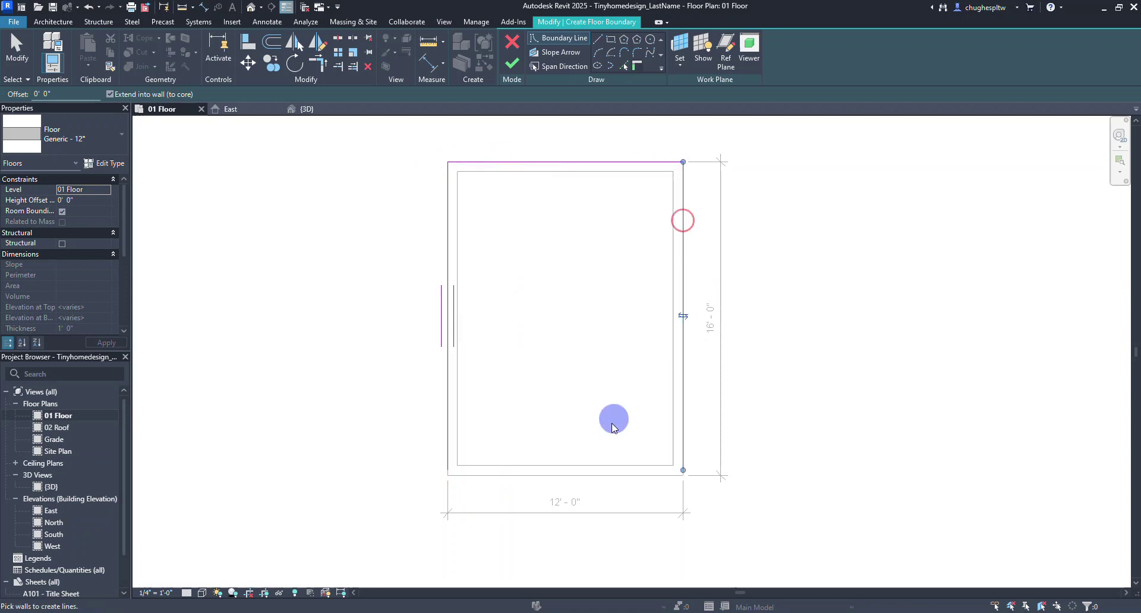
{"action": "left_click", "coordinate": [587, 468]}
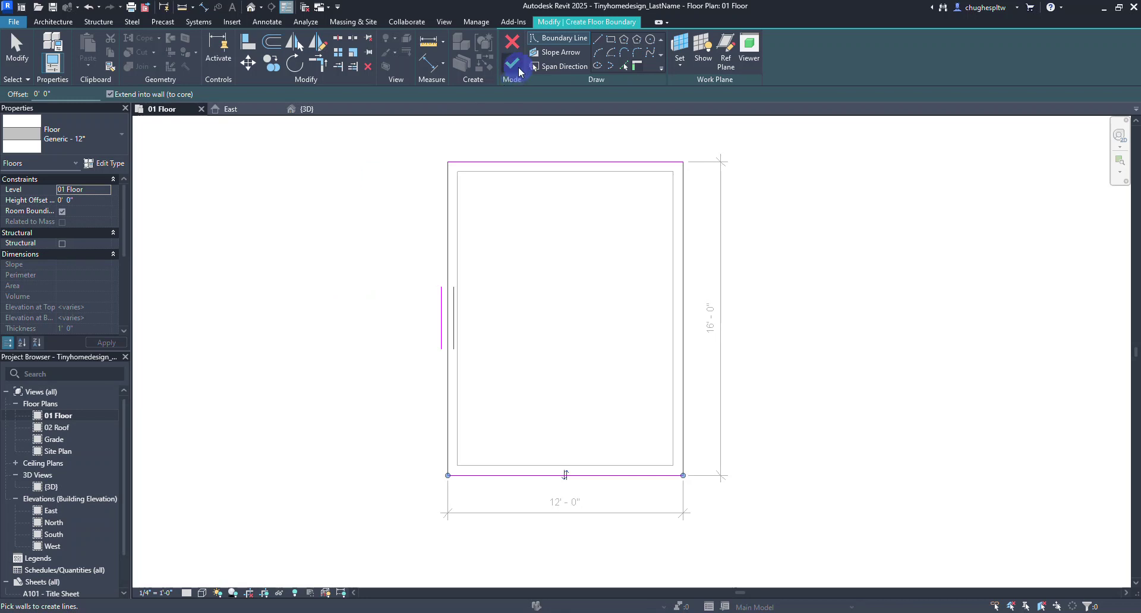
{"action": "left_click", "coordinate": [511, 62]}
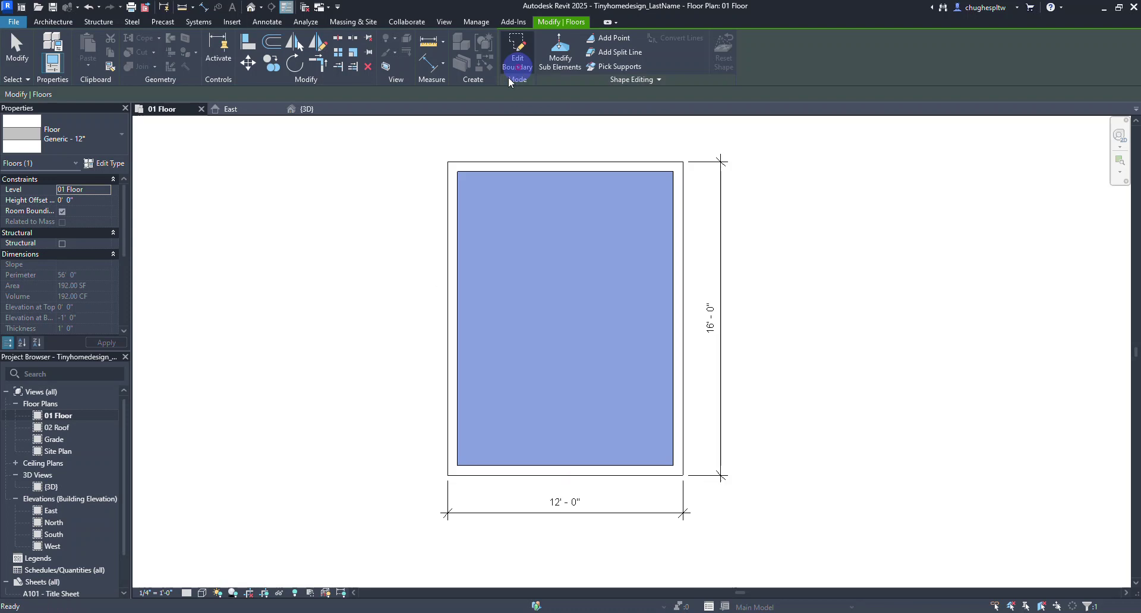
{"action": "left_click", "coordinate": [347, 194]}
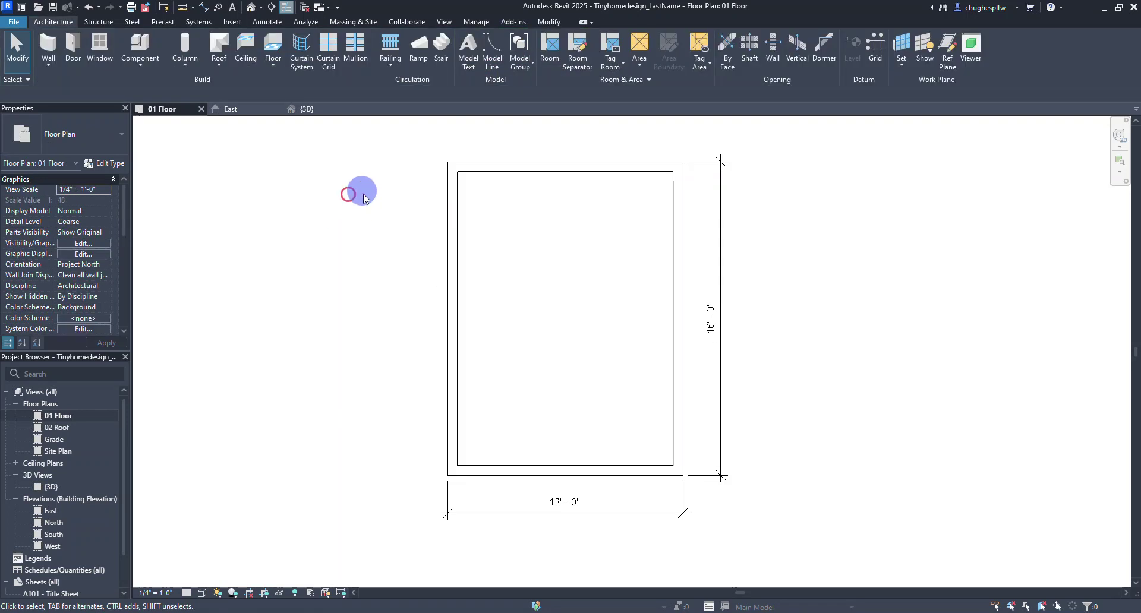
Step: Examine the new floor slab beneath the walls in the 3D view and reopen the 01 Floor plan
{"action": "left_click", "coordinate": [307, 112]}
{"action": "scroll", "coordinate": [408, 318], "scroll_direction": "up", "scroll_amount": 4}
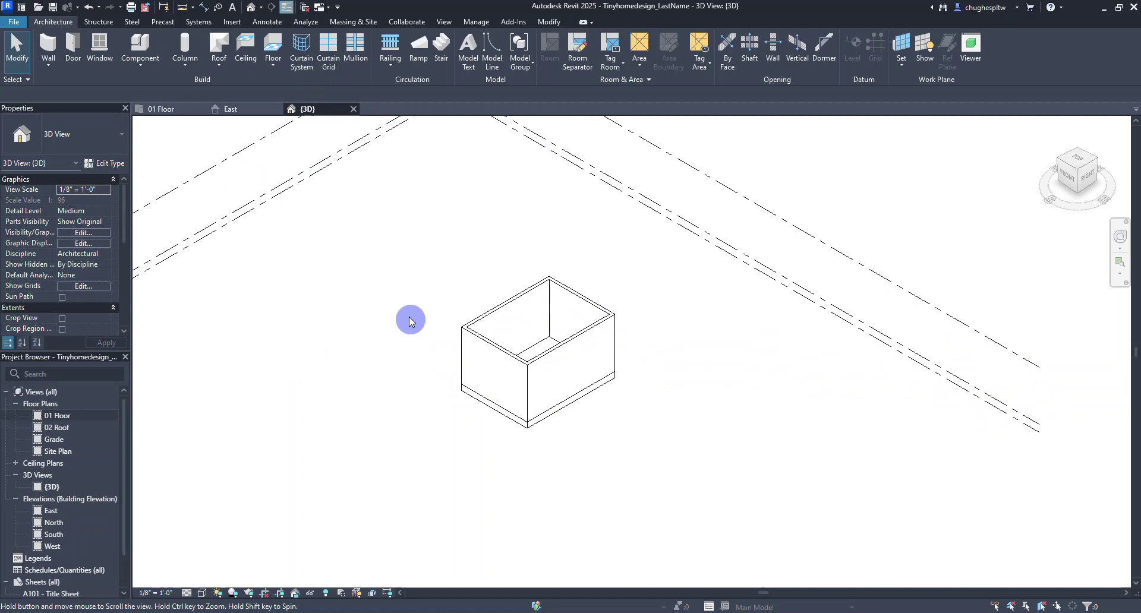
{"action": "scroll", "coordinate": [487, 414], "scroll_direction": "up", "scroll_amount": 3}
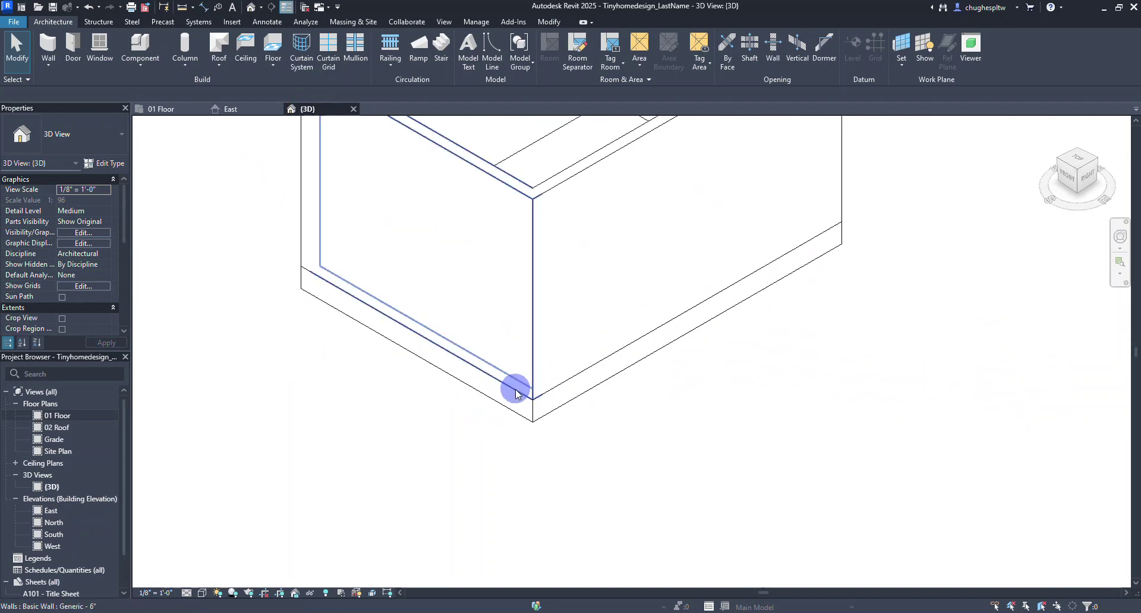
{"action": "scroll", "coordinate": [516, 394], "scroll_direction": "down", "scroll_amount": 5}
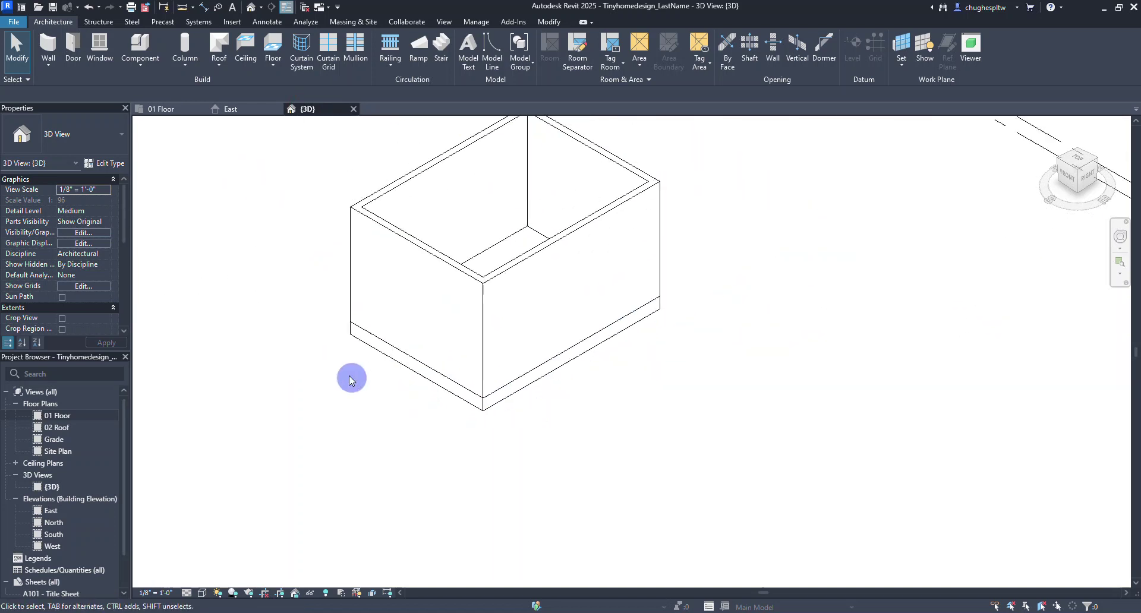
{"action": "middle_click_drag", "start_coordinate": [351, 377], "coordinate": [385, 433]}
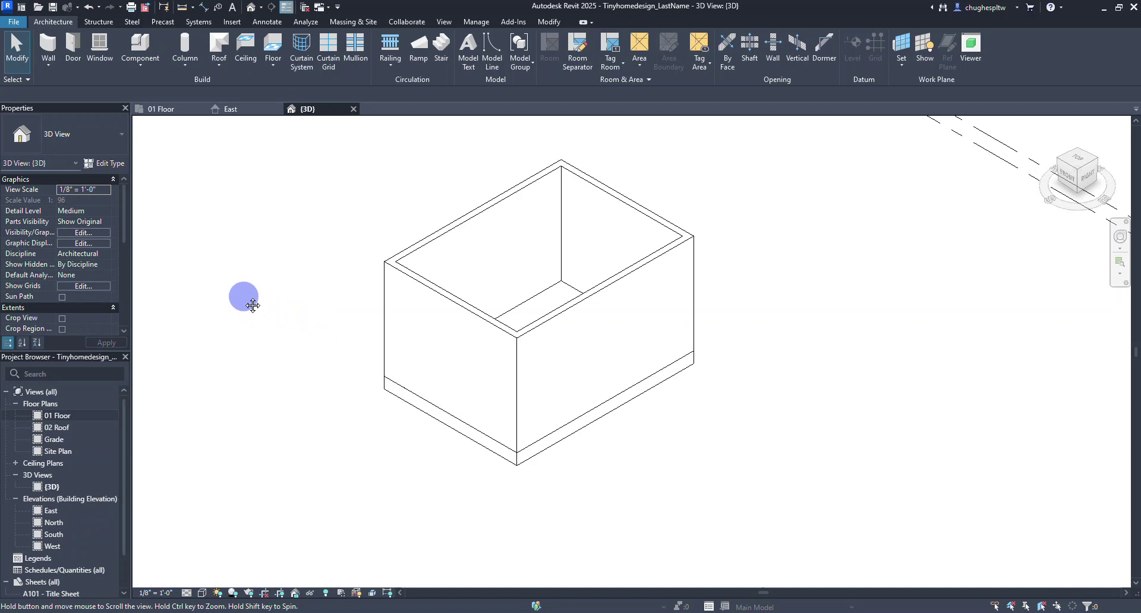
{"action": "middle_click_drag", "start_coordinate": [245, 297], "coordinate": [298, 340]}
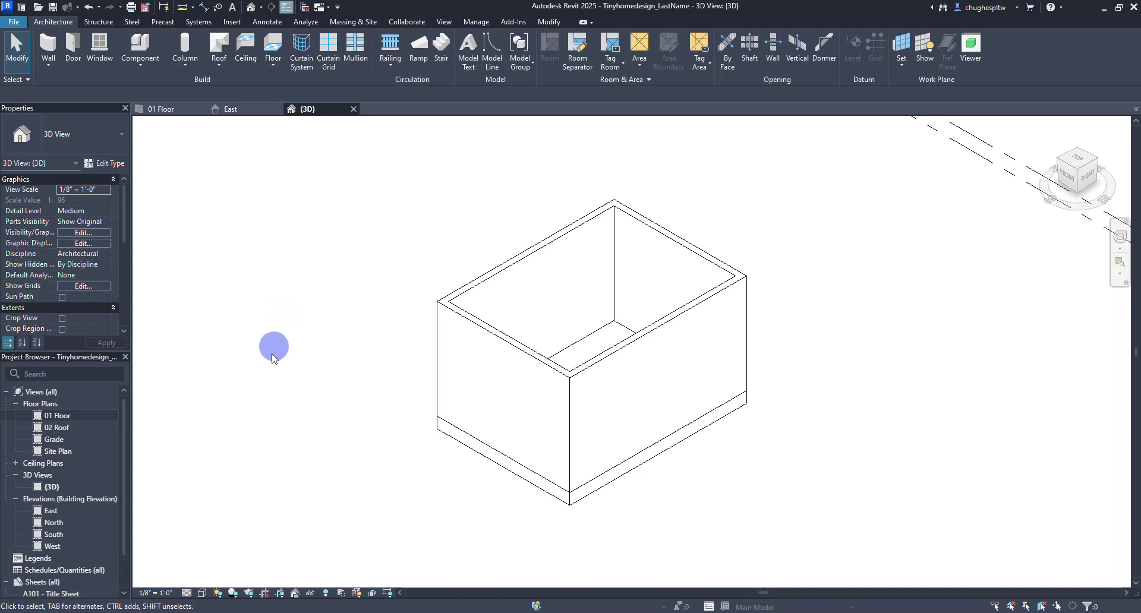
{"action": "double_click", "coordinate": [60, 416]}
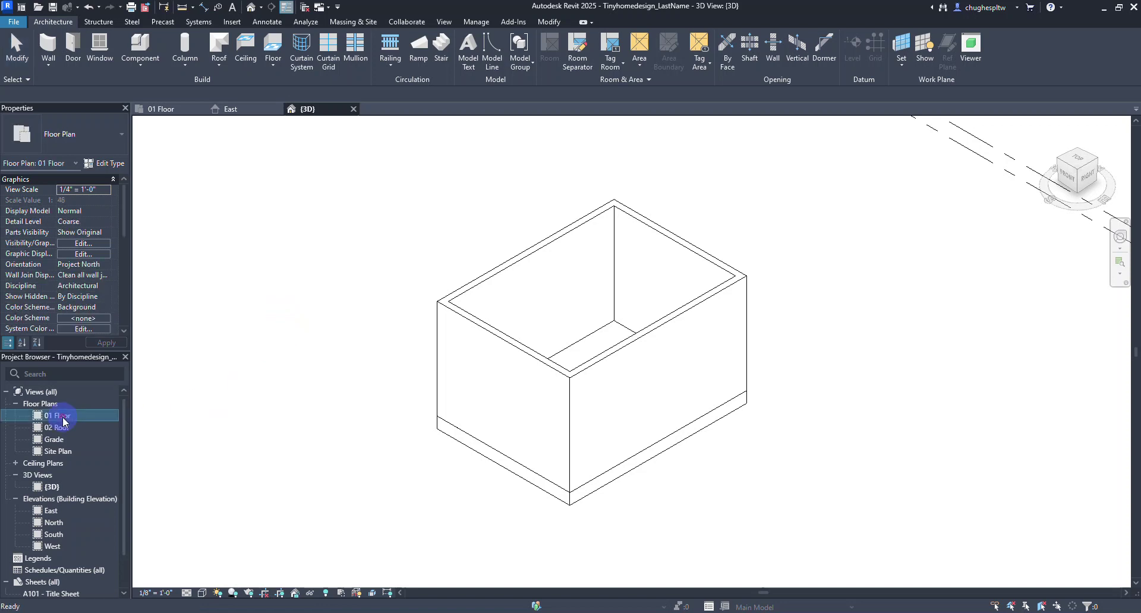
Step: Start a roof by footprint with a 1' 0" overhang and pick the two 16' long walls as slope-defining edges
{"action": "scroll", "coordinate": [401, 354], "scroll_direction": "down", "scroll_amount": 1}
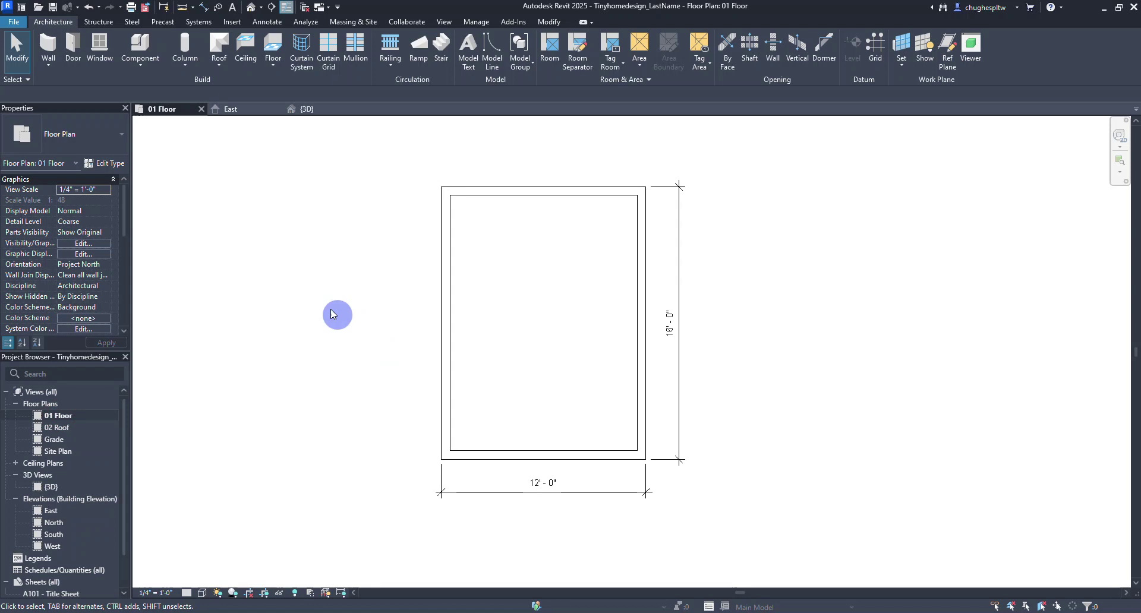
{"action": "middle_click_drag", "start_coordinate": [333, 313], "coordinate": [382, 334]}
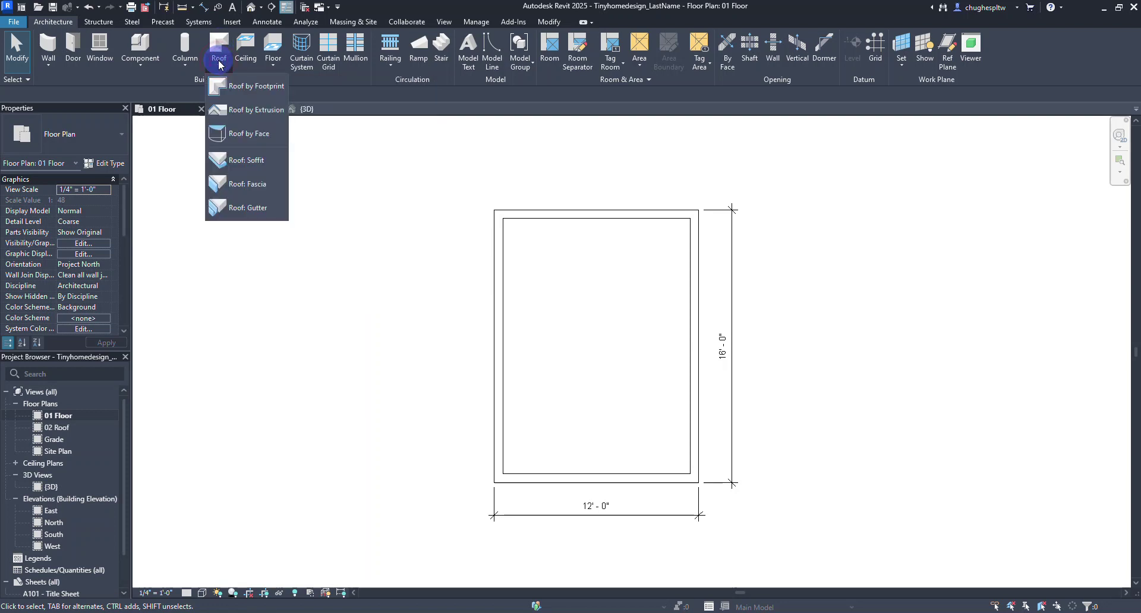
{"action": "left_click", "coordinate": [230, 86]}
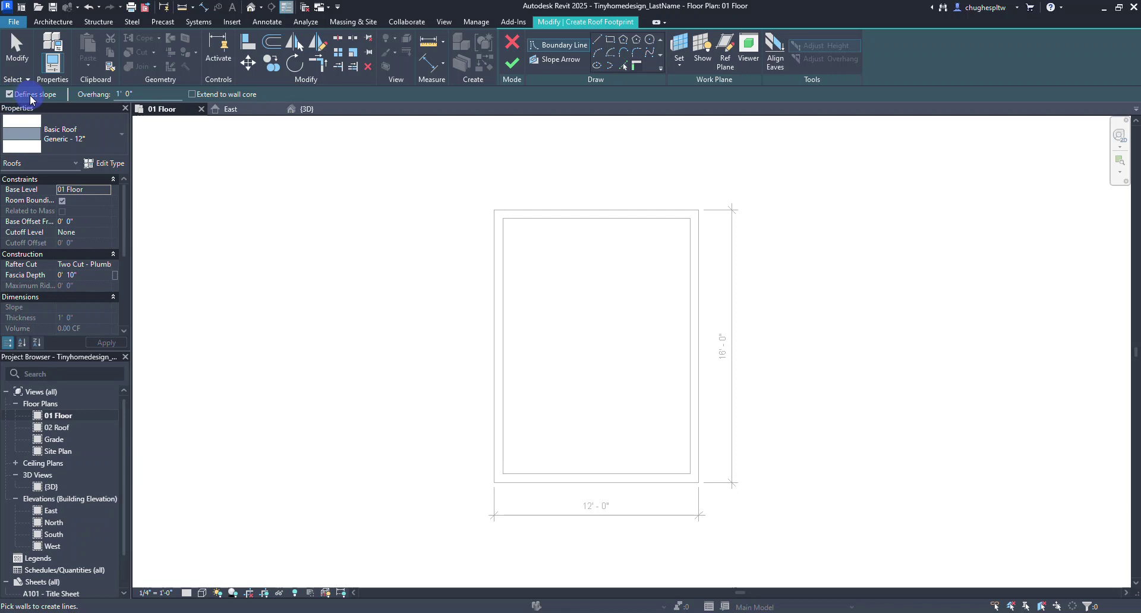
{"action": "left_click", "coordinate": [127, 94]}
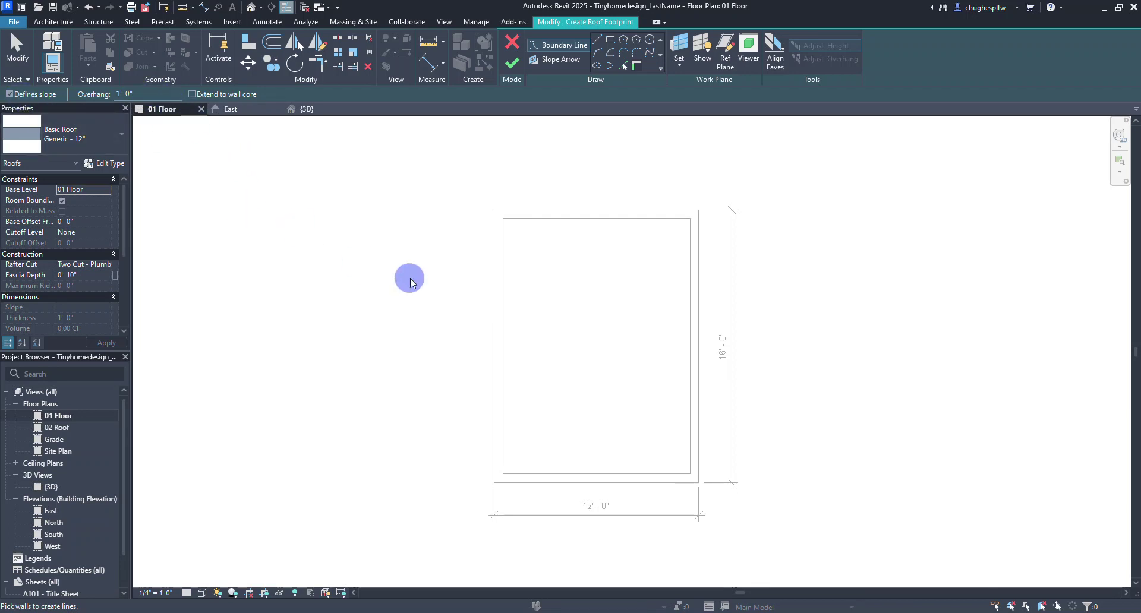
{"action": "left_click", "coordinate": [492, 290]}
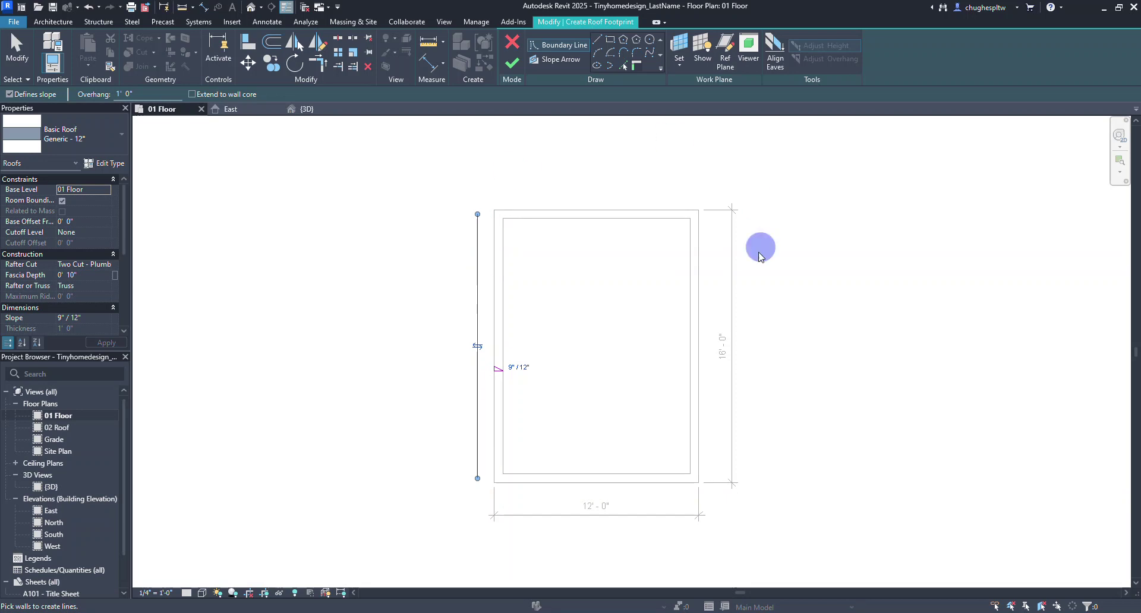
{"action": "left_click", "coordinate": [701, 297]}
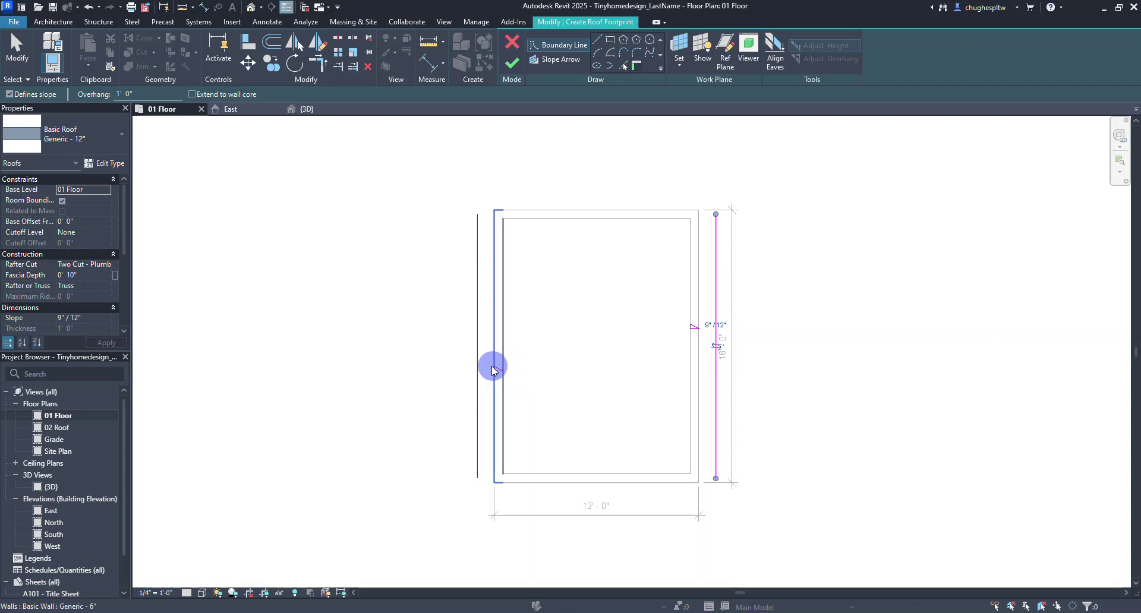
{"action": "left_click", "coordinate": [715, 326]}
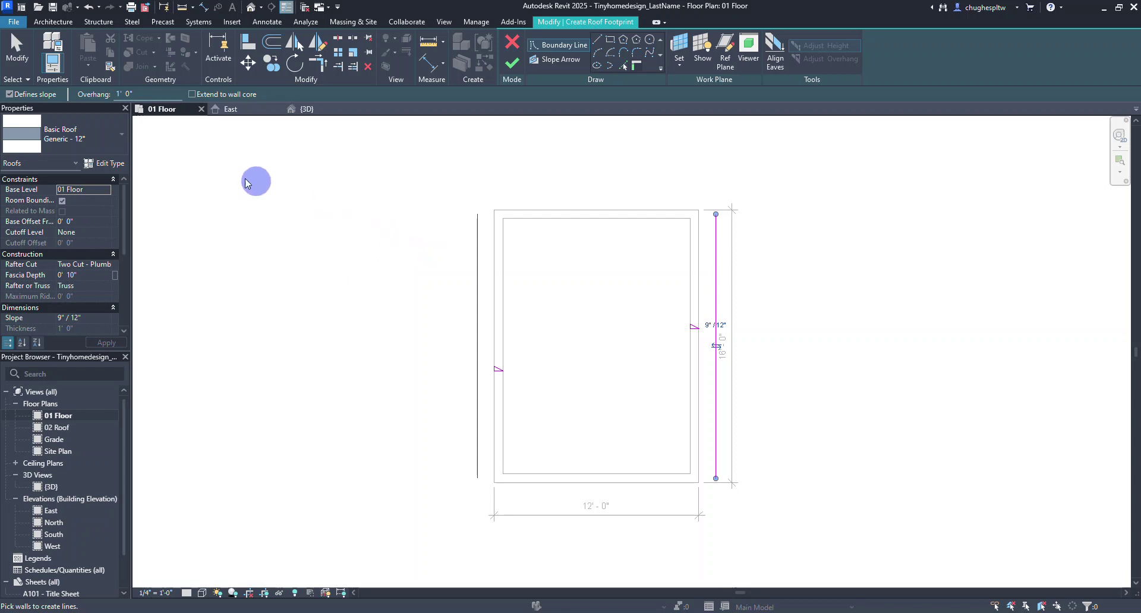
Step: Add the two 12' end walls as non-sloping roof edges, finish the gable roof and deselect it
{"action": "left_click", "coordinate": [10, 93]}
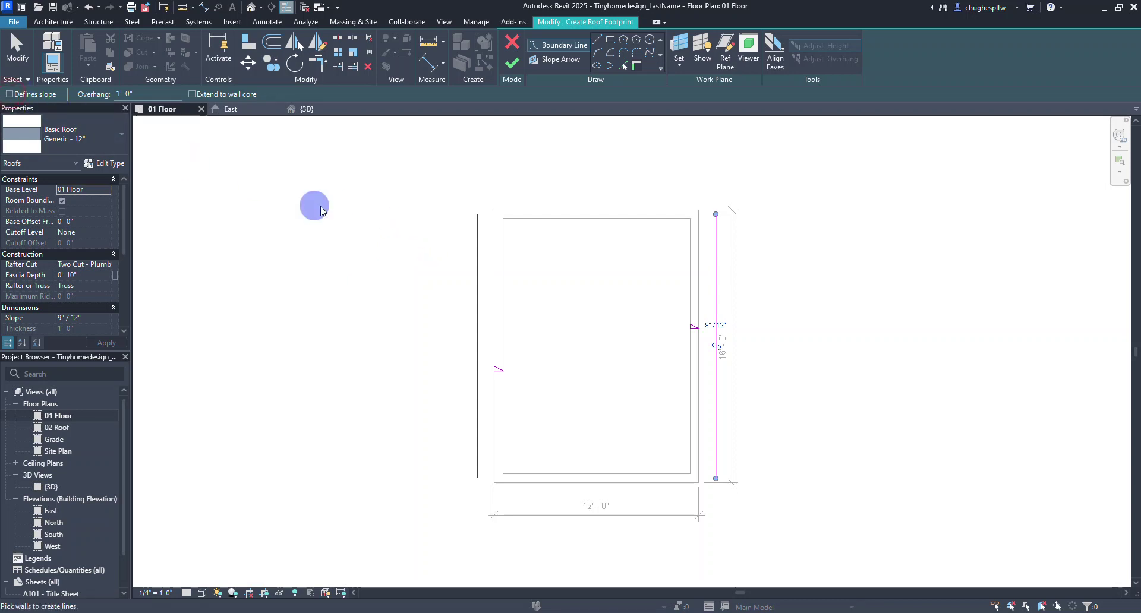
{"action": "left_click", "coordinate": [556, 212]}
{"action": "left_click", "coordinate": [515, 484]}
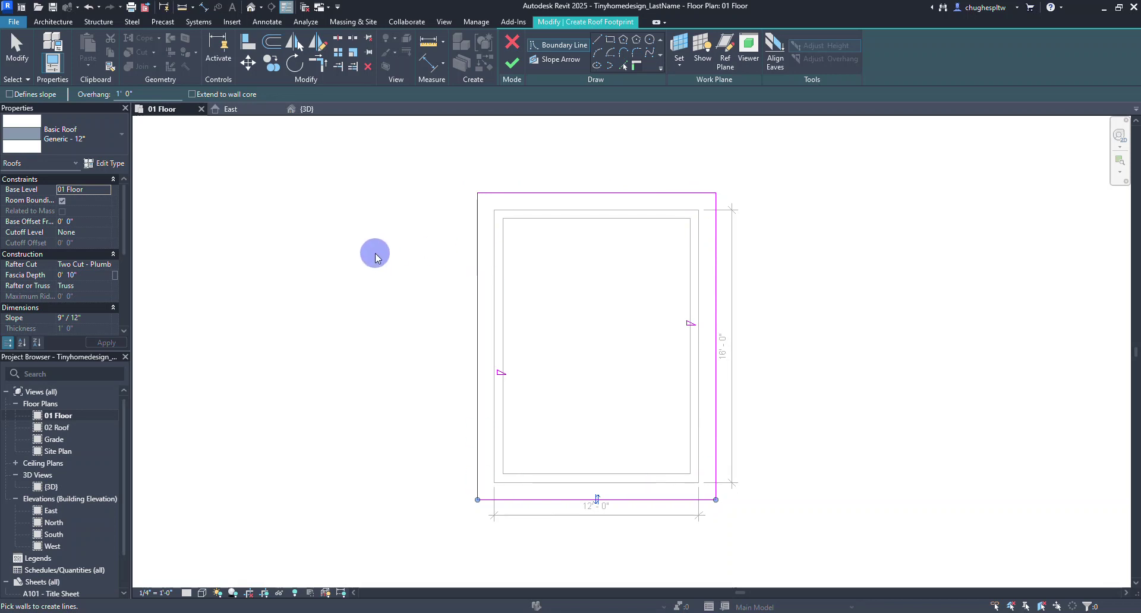
{"action": "left_click", "coordinate": [512, 65]}
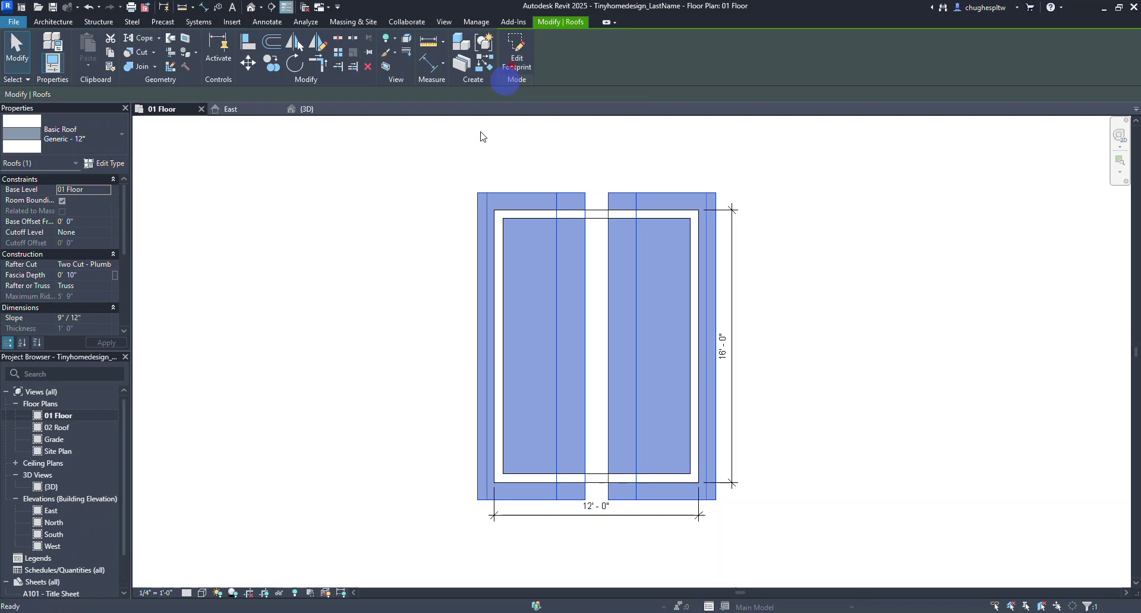
{"action": "left_click", "coordinate": [395, 234]}
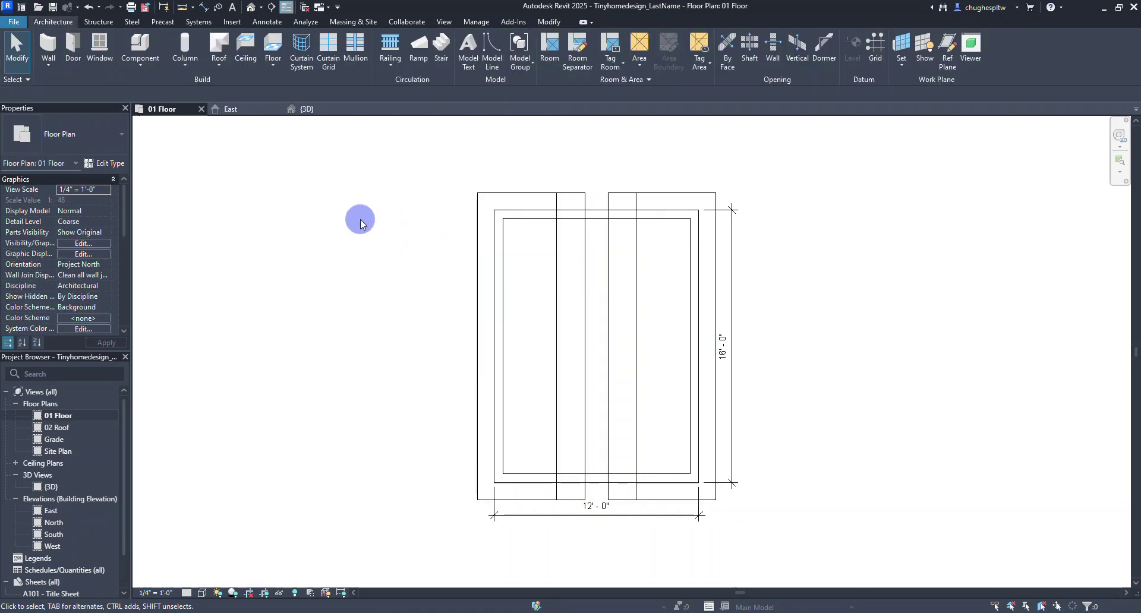
Step: In the 3D view, set the roof's base level to 02 Roof, apply it and deselect the roof
{"action": "left_click", "coordinate": [310, 112]}
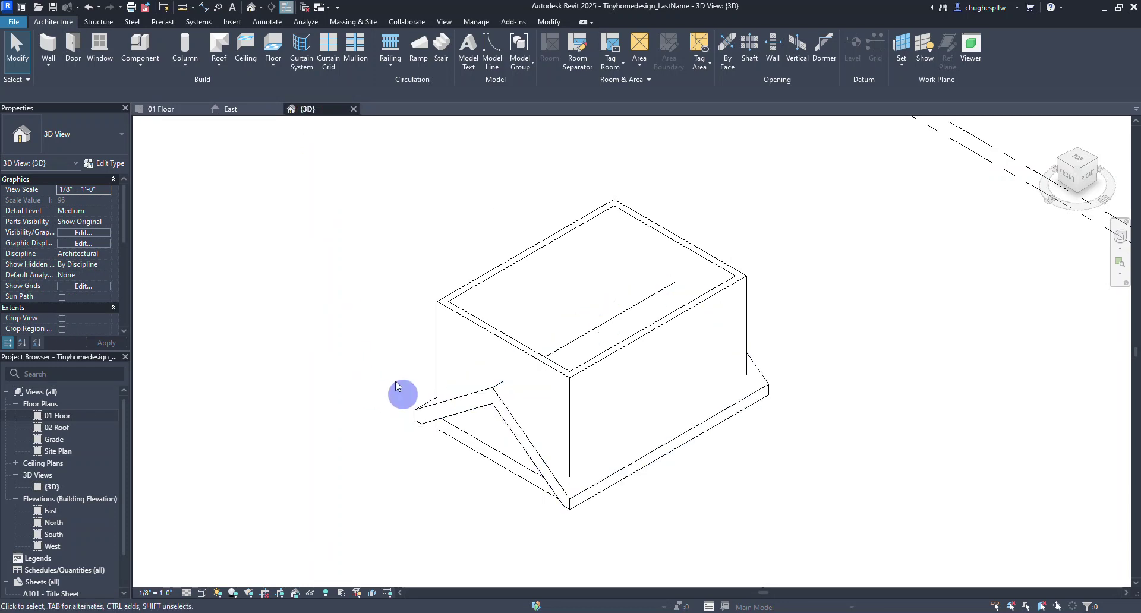
{"action": "left_click", "coordinate": [413, 414]}
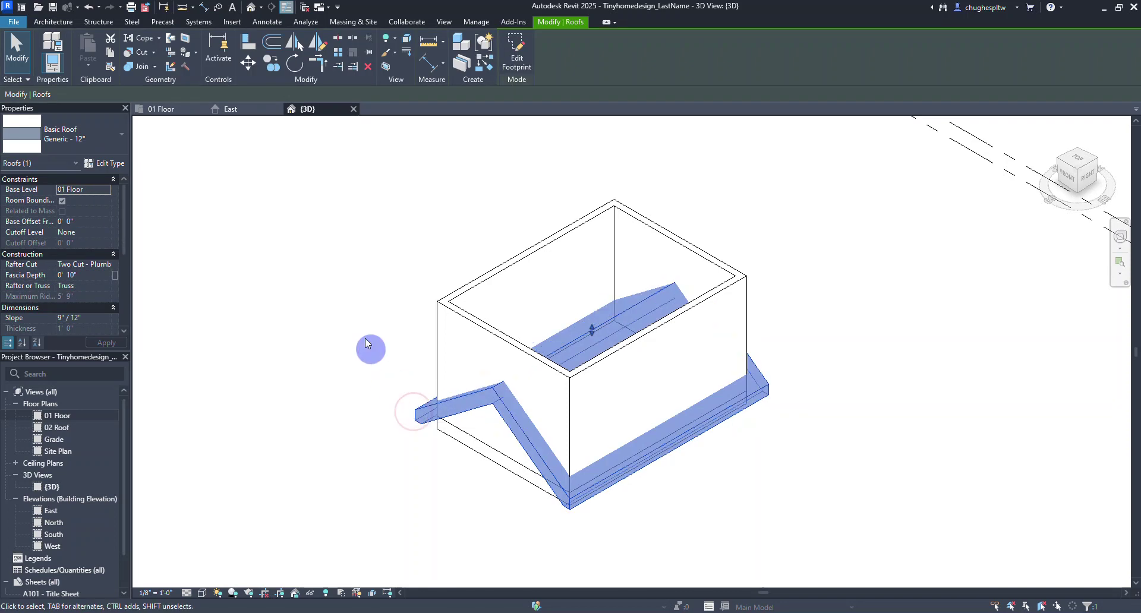
{"action": "left_click", "coordinate": [109, 190]}
{"action": "left_click", "coordinate": [74, 220]}
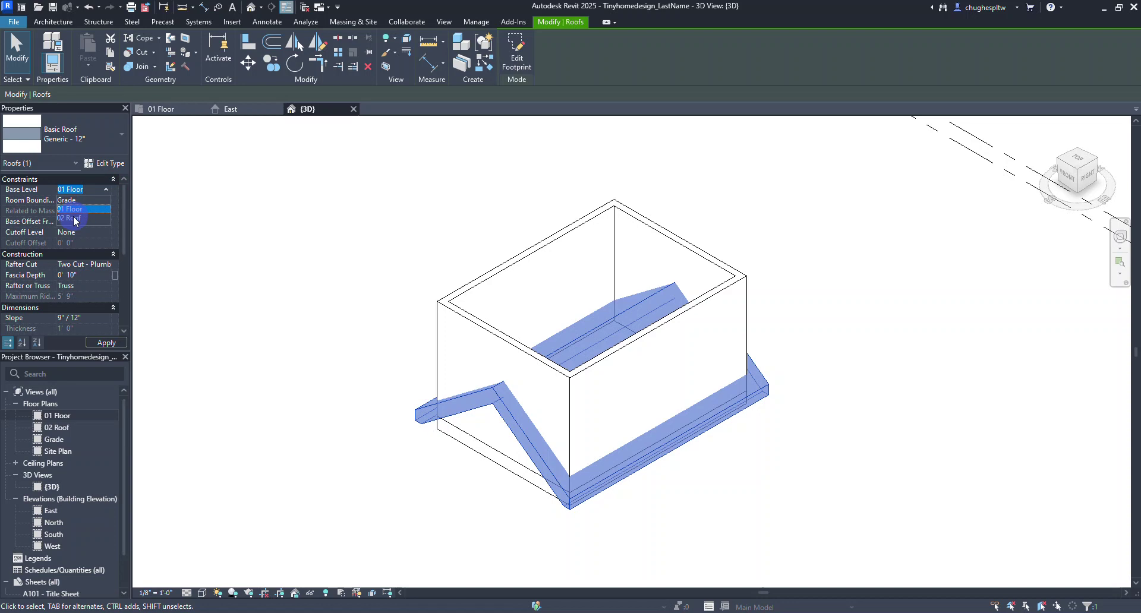
{"action": "left_click", "coordinate": [113, 343]}
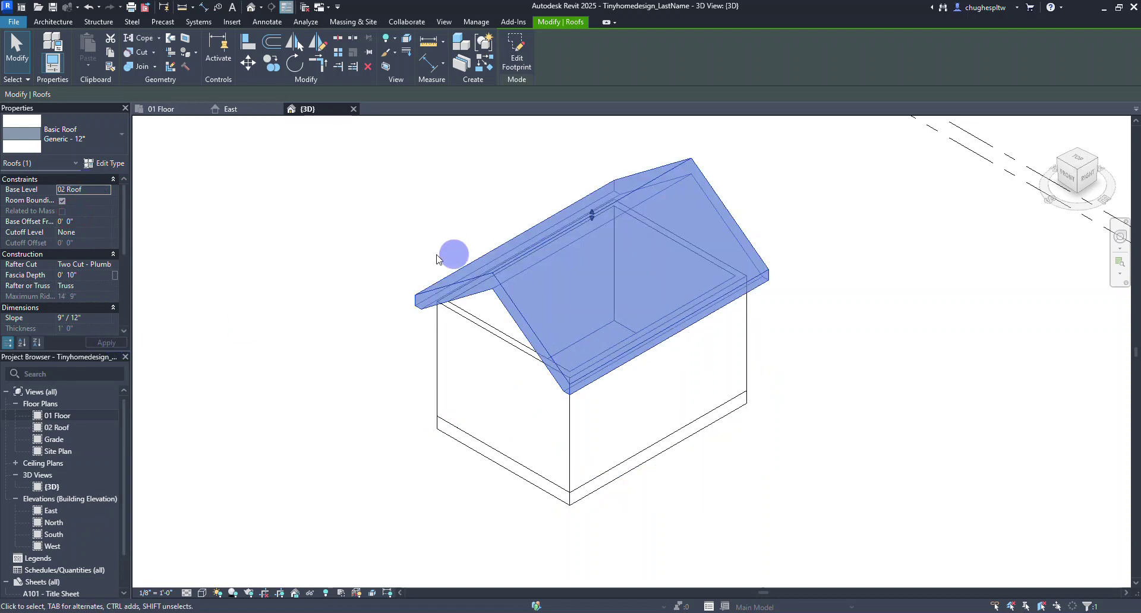
{"action": "left_click", "coordinate": [301, 250]}
Step: Examine the roof against the level lines from the front, and return to the home 3D orientation
{"action": "scroll", "coordinate": [316, 261], "scroll_direction": "down", "scroll_amount": 4}
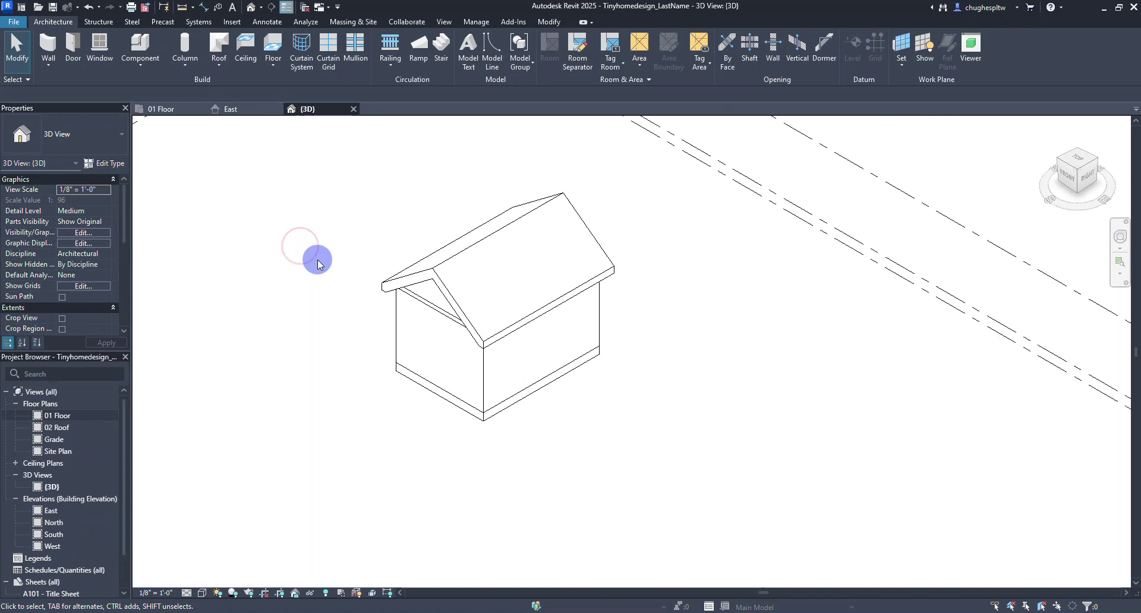
{"action": "middle_click_drag", "start_coordinate": [316, 261], "coordinate": [339, 326]}
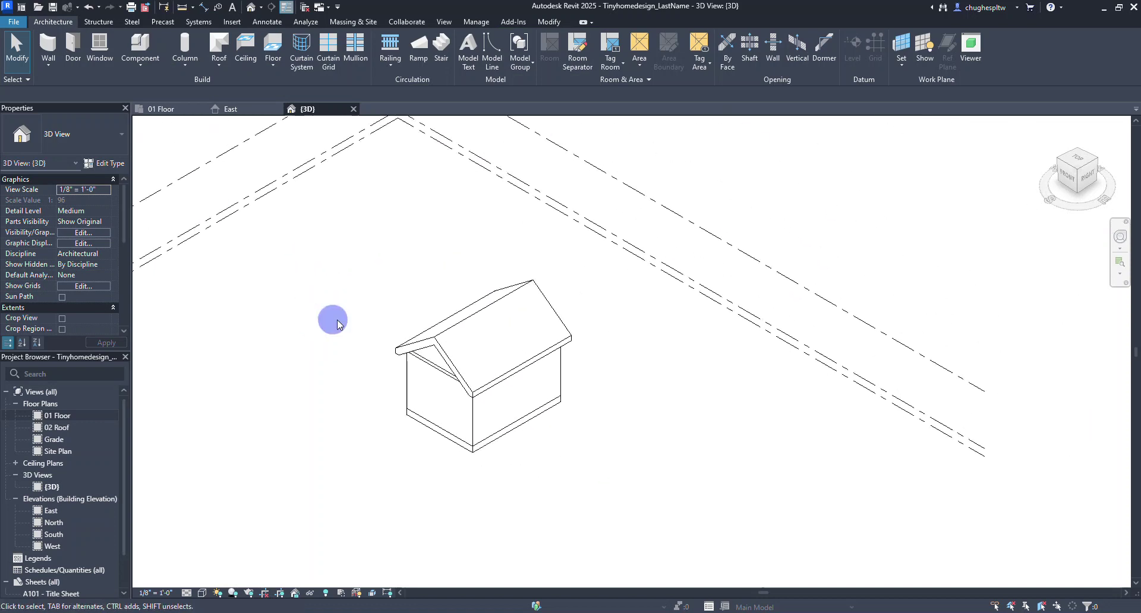
{"action": "left_click", "coordinate": [1066, 182]}
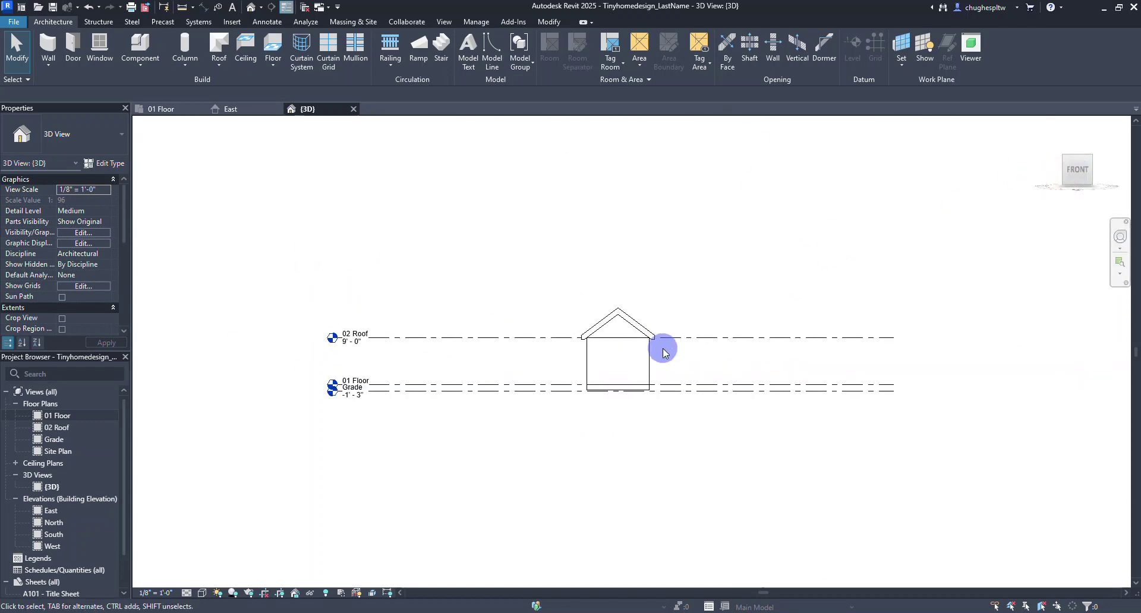
{"action": "scroll", "coordinate": [658, 343], "scroll_direction": "up", "scroll_amount": 3}
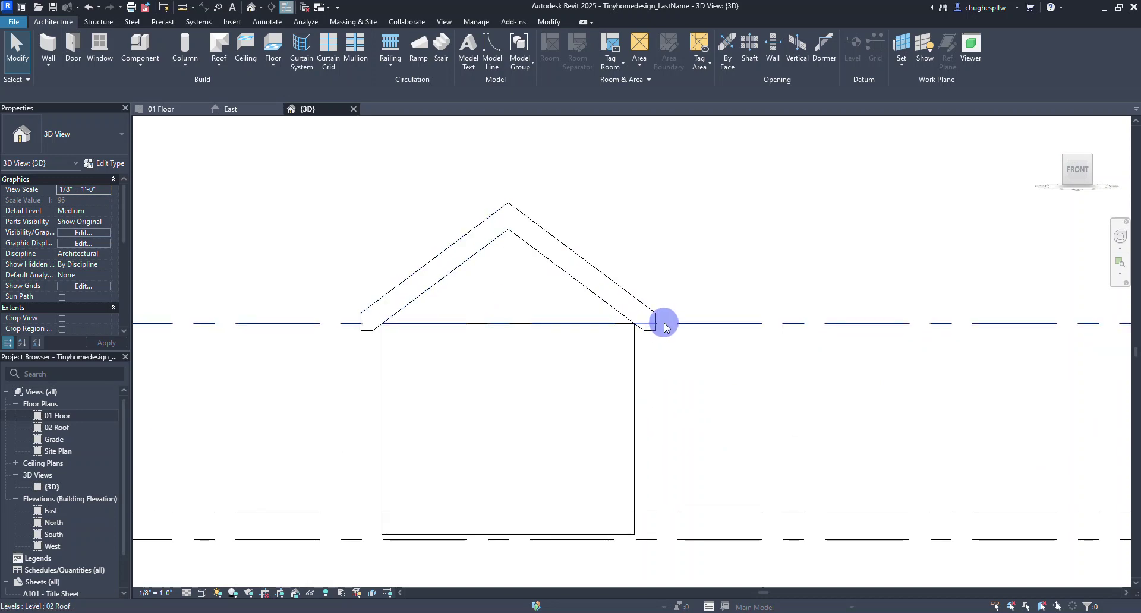
{"action": "scroll", "coordinate": [664, 326], "scroll_direction": "down", "scroll_amount": 4}
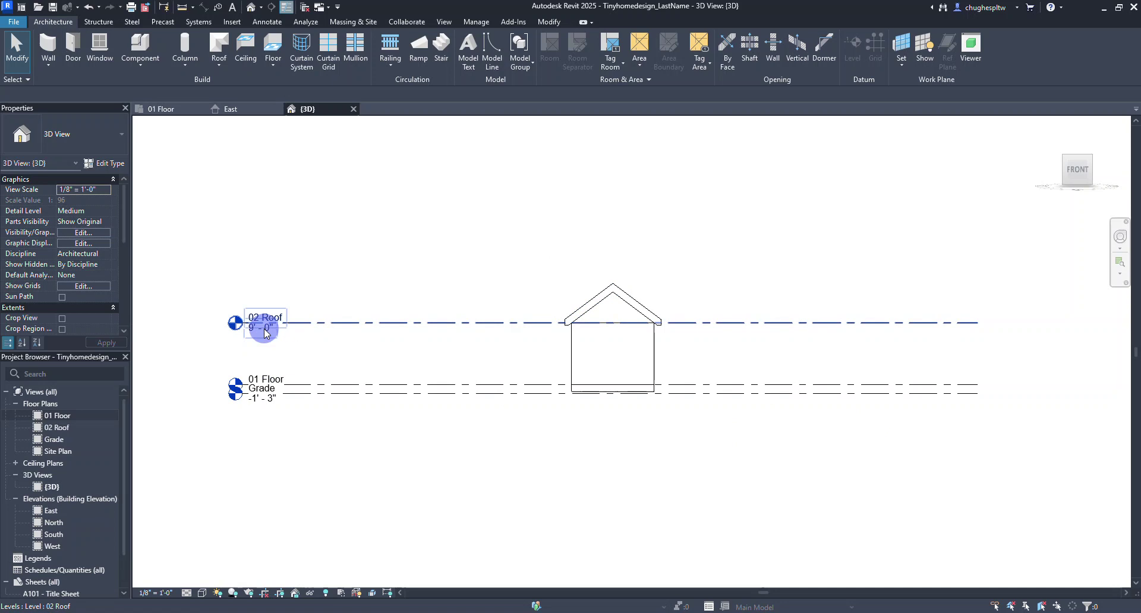
{"action": "mouse_move", "coordinate": [1050, 159]}
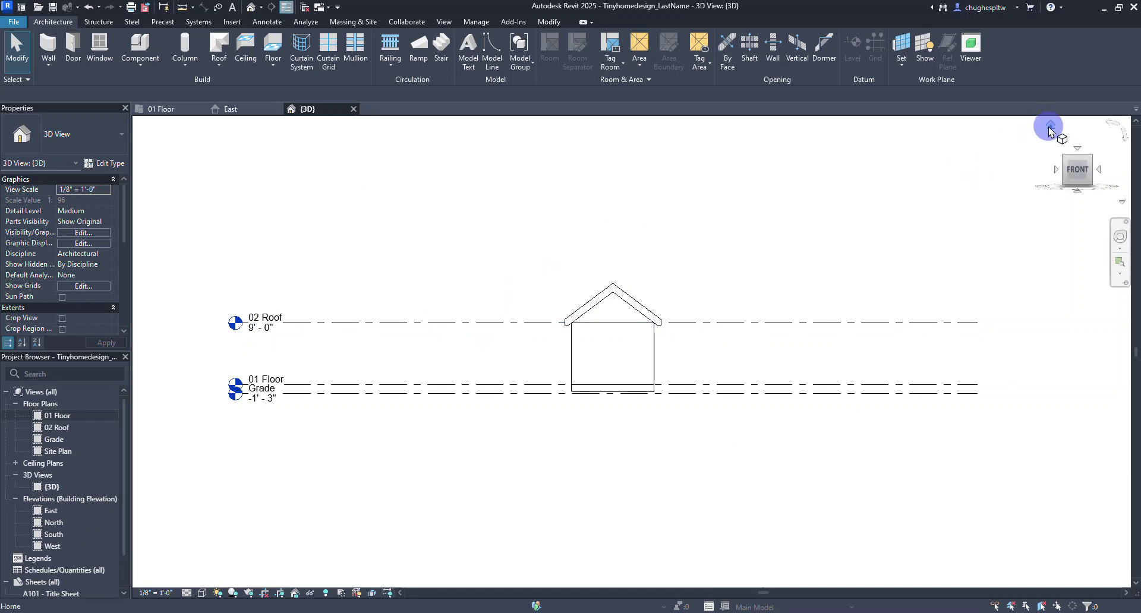
{"action": "left_click", "coordinate": [1050, 127]}
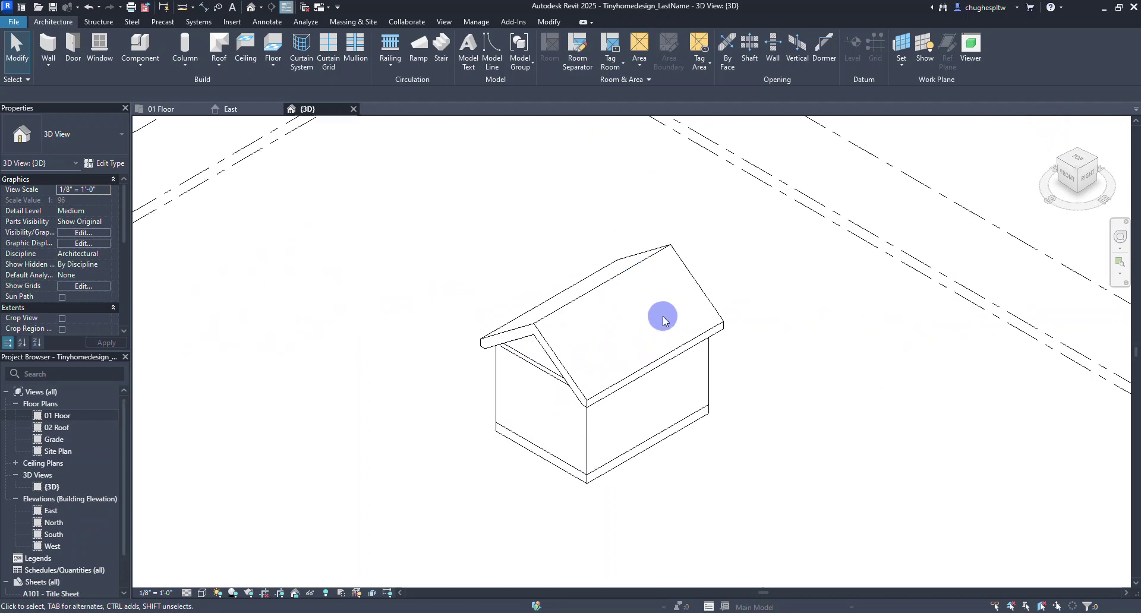
{"action": "scroll", "coordinate": [662, 317], "scroll_direction": "up", "scroll_amount": 2}
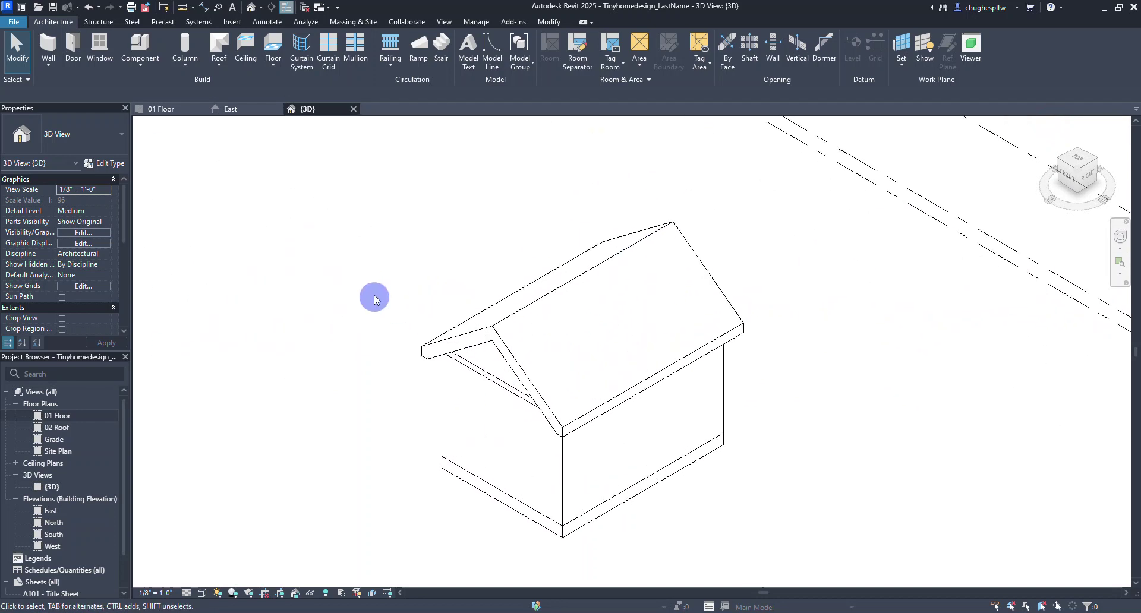
{"action": "middle_click_drag", "start_coordinate": [376, 275], "coordinate": [333, 254]}
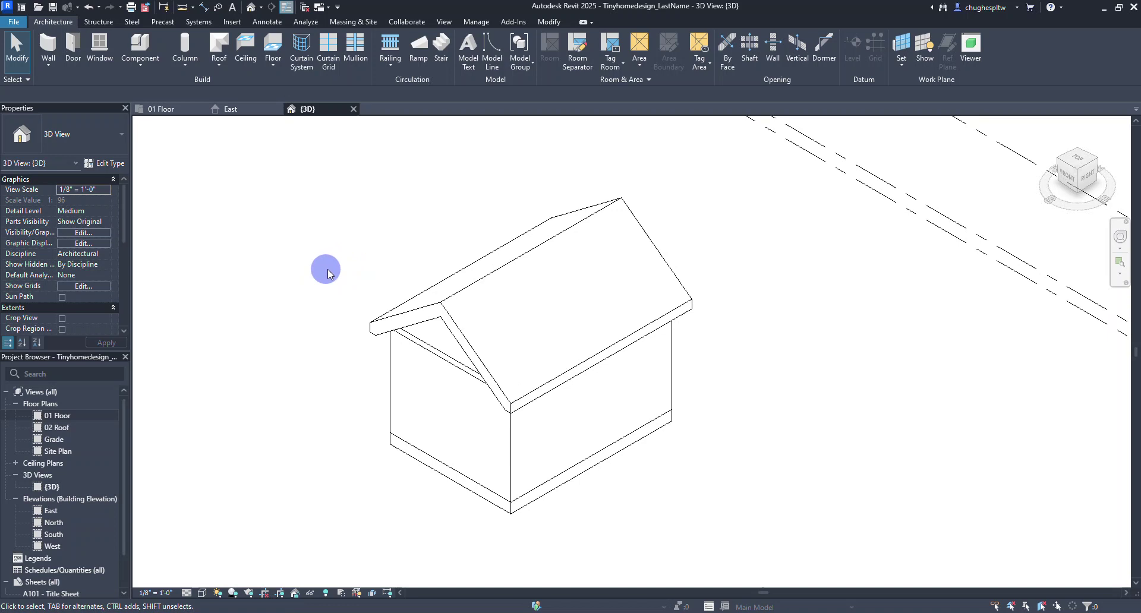
Step: Set the 3D view's visual style to Shaded
{"action": "left_click", "coordinate": [186, 593]}
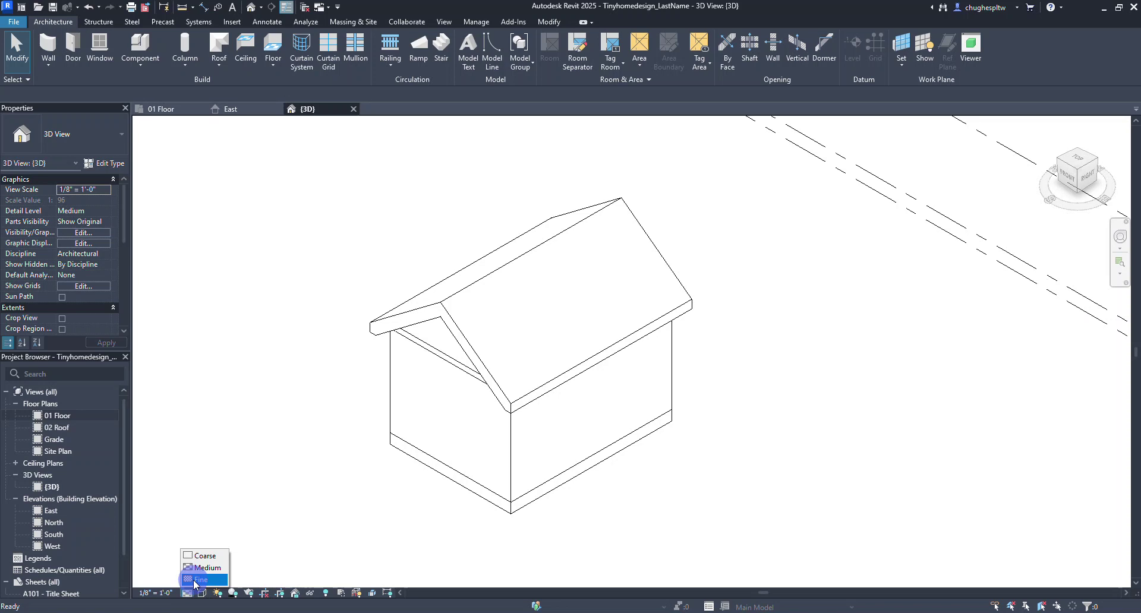
{"action": "left_click", "coordinate": [203, 593]}
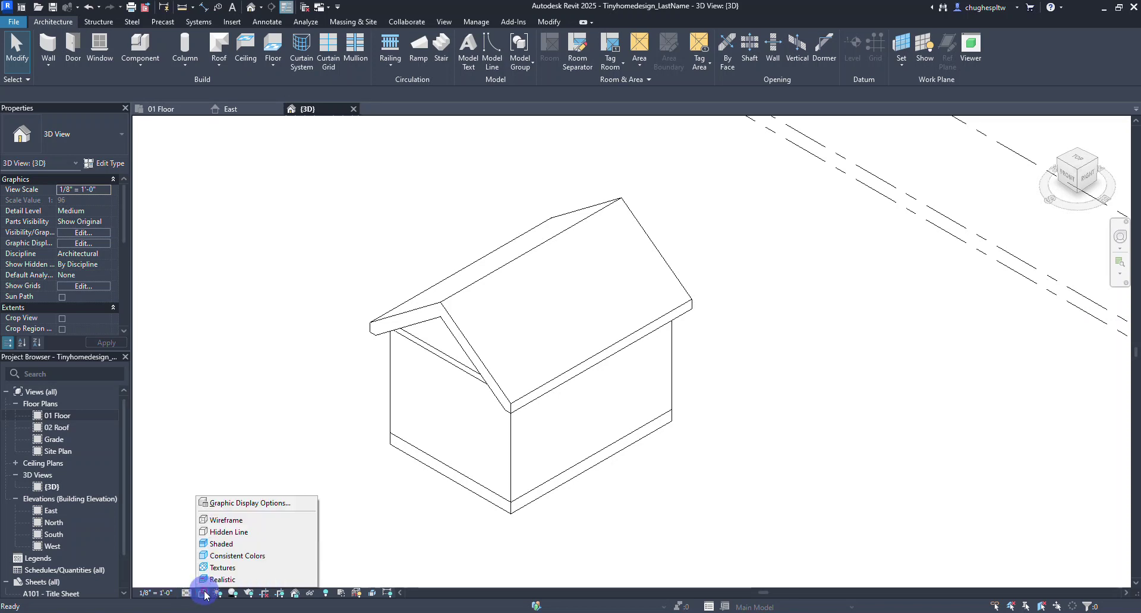
{"action": "left_click", "coordinate": [221, 545]}
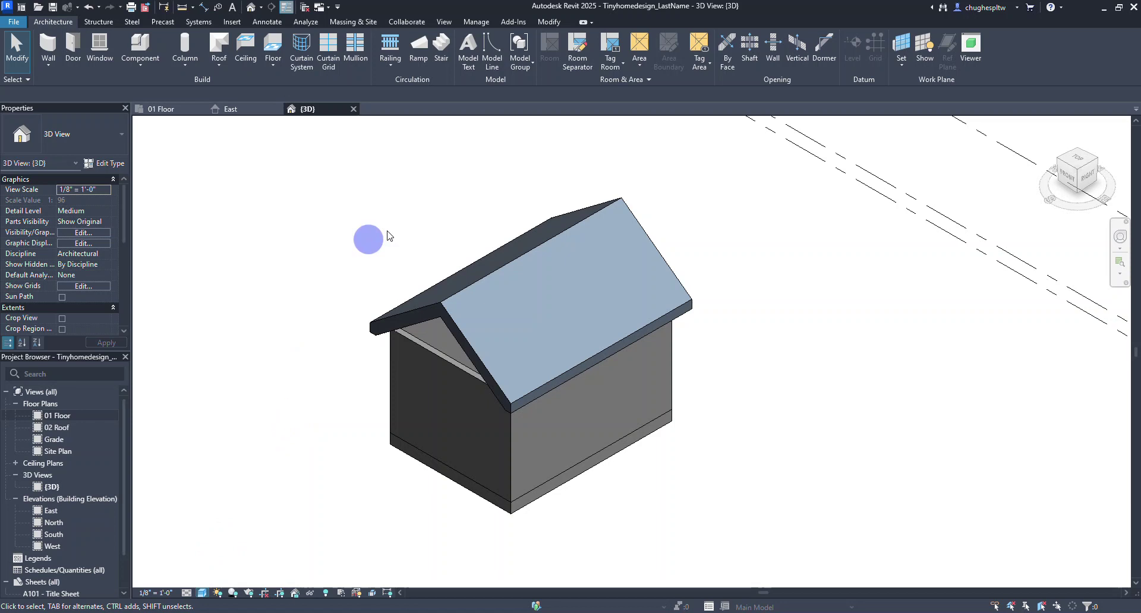
{"action": "middle_click_drag", "start_coordinate": [787, 283], "coordinate": [858, 280]}
{"action": "scroll", "coordinate": [564, 246], "scroll_direction": "down", "scroll_amount": 2}
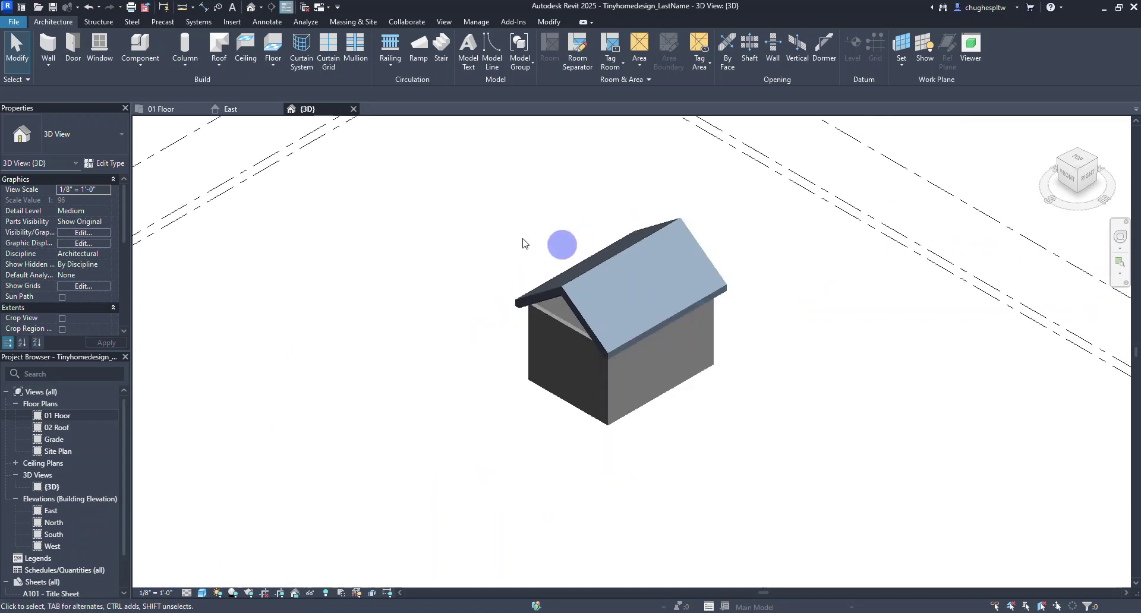
{"action": "middle_click_drag", "start_coordinate": [451, 257], "coordinate": [429, 324]}
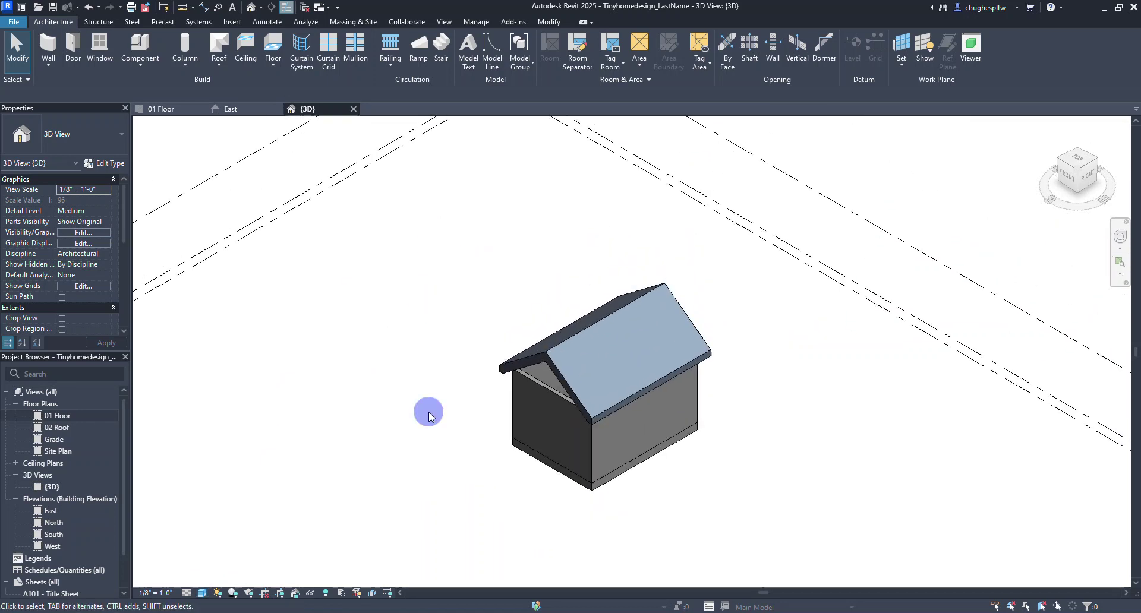
Step: Try the Realistic visual style on the 3D view and switch back to Shaded
{"action": "left_click", "coordinate": [202, 593]}
{"action": "left_click", "coordinate": [206, 582]}
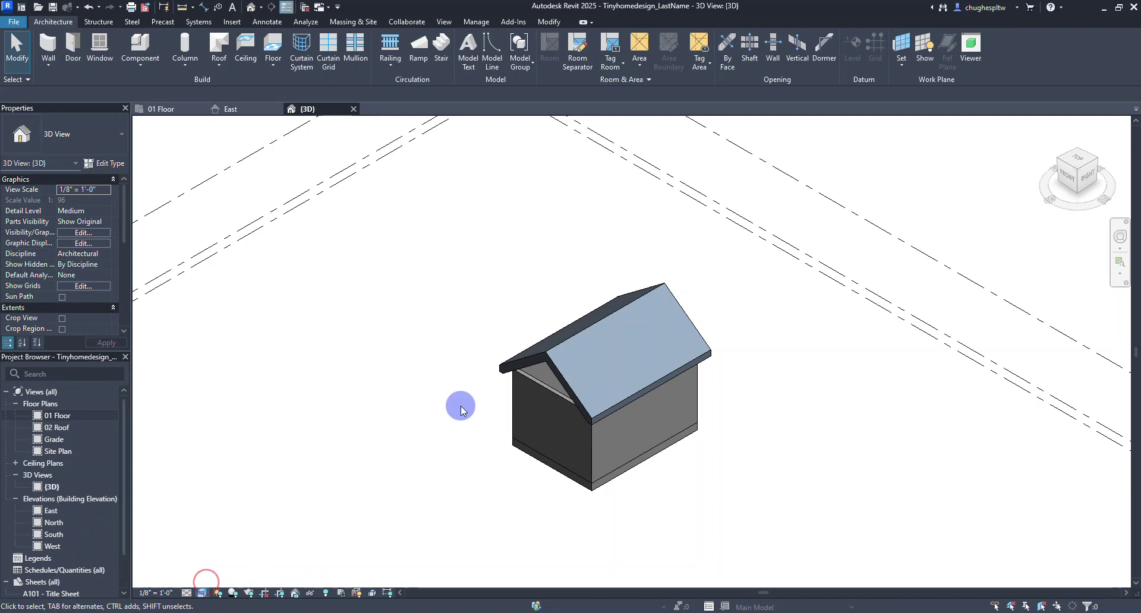
{"action": "scroll", "coordinate": [501, 428], "scroll_direction": "up", "scroll_amount": 3}
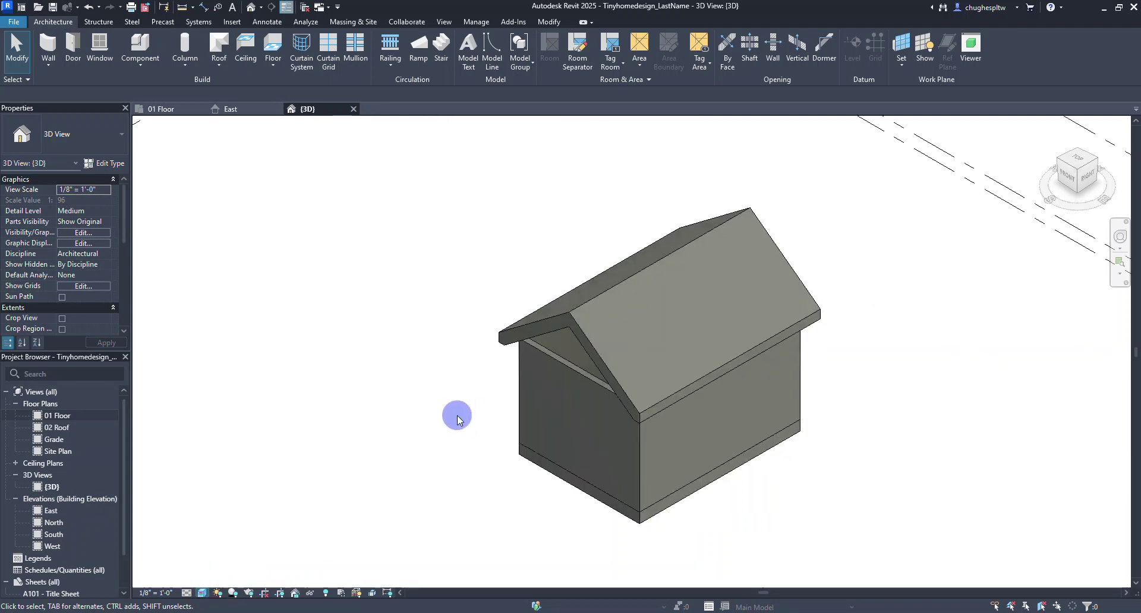
{"action": "scroll", "coordinate": [454, 354], "scroll_direction": "down", "scroll_amount": 3}
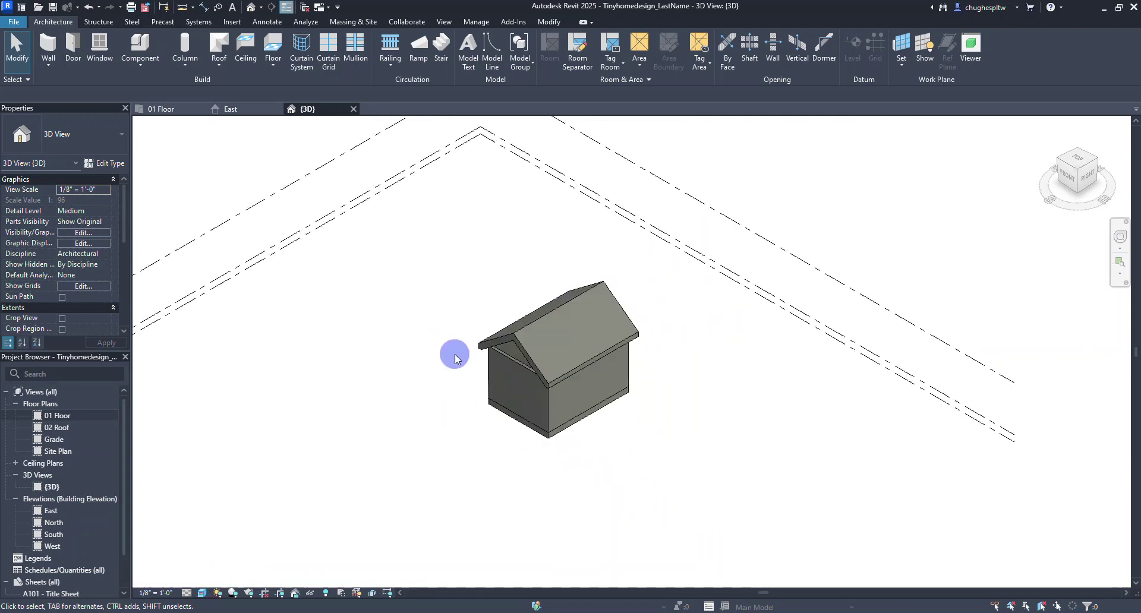
{"action": "left_click", "coordinate": [202, 593]}
{"action": "left_click", "coordinate": [213, 547]}
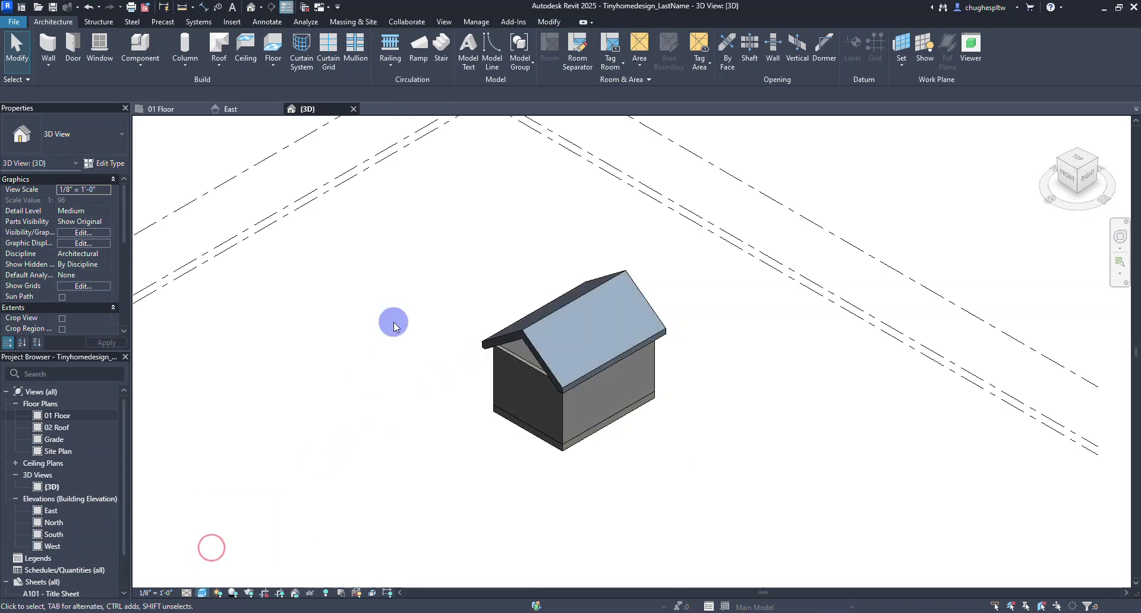
Step: Switch the drawing canvas to the dark theme
{"action": "left_click", "coordinate": [445, 21]}
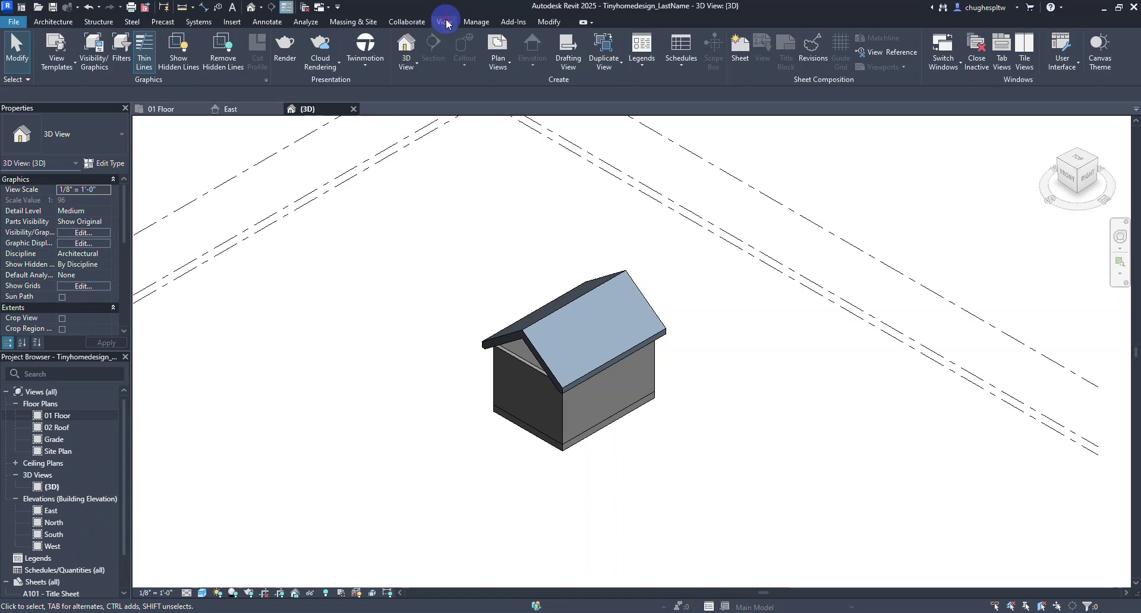
{"action": "left_click", "coordinate": [1097, 56]}
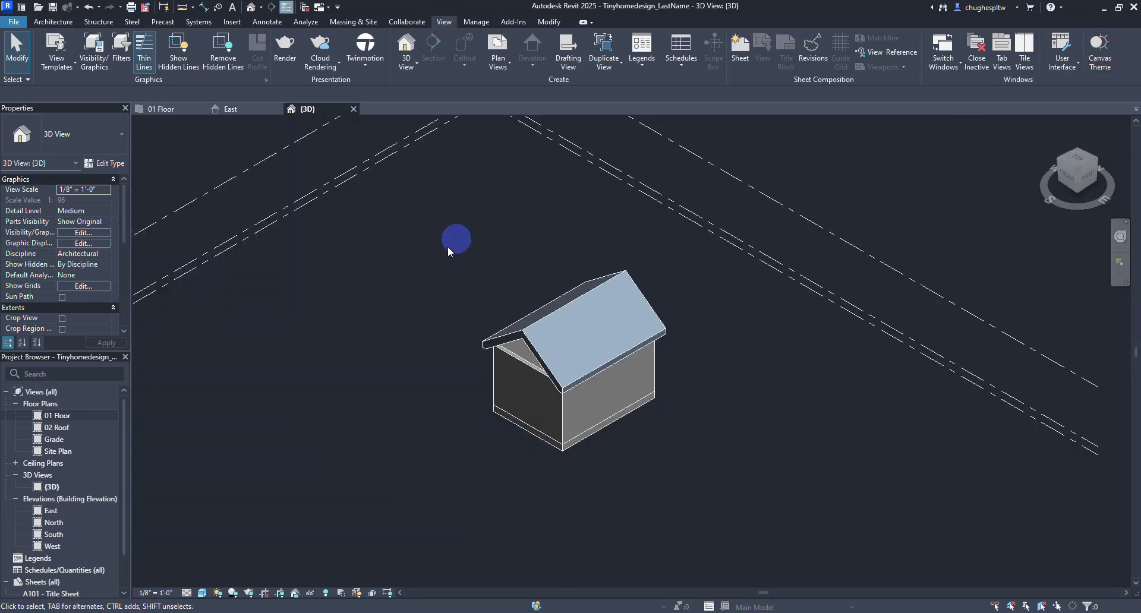
Step: Switch the drawing canvas back to the light theme
{"action": "scroll", "coordinate": [475, 267], "scroll_direction": "down", "scroll_amount": 2}
{"action": "scroll", "coordinate": [550, 304], "scroll_direction": "up", "scroll_amount": 5}
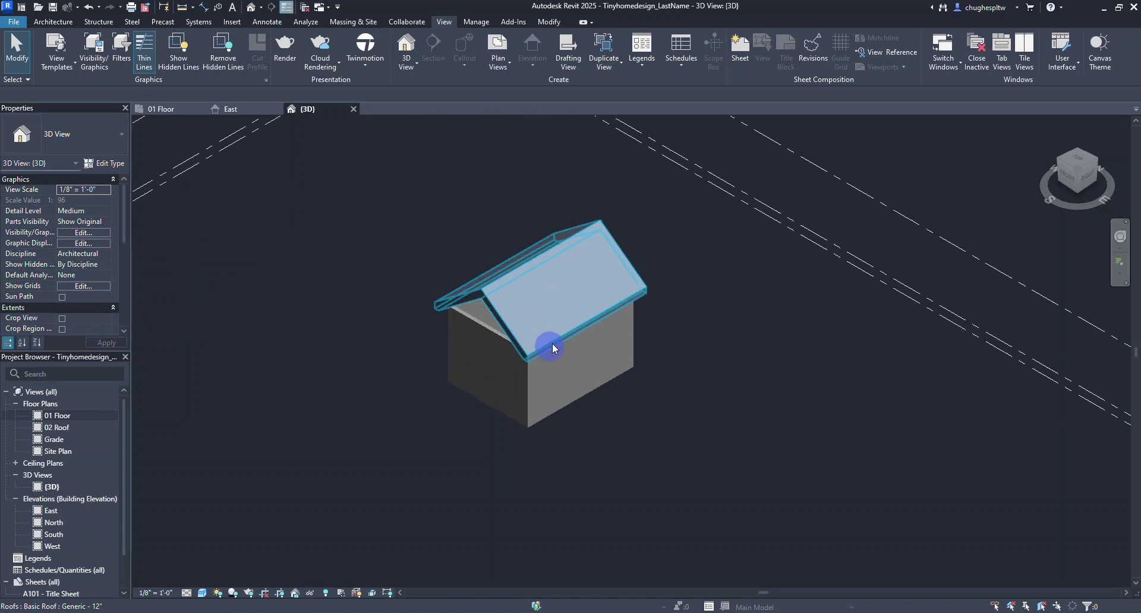
{"action": "middle_click_drag", "start_coordinate": [329, 247], "coordinate": [433, 265]}
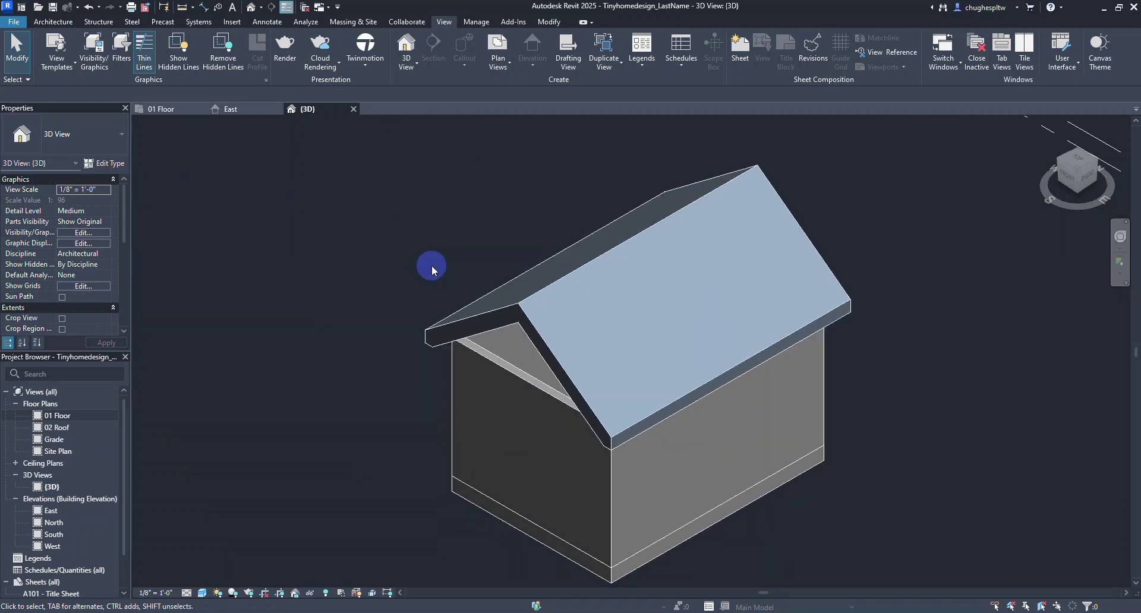
{"action": "scroll", "coordinate": [416, 358], "scroll_direction": "down", "scroll_amount": 2}
{"action": "middle_click_drag", "start_coordinate": [402, 357], "coordinate": [336, 272]}
{"action": "scroll", "coordinate": [345, 273], "scroll_direction": "down", "scroll_amount": 1}
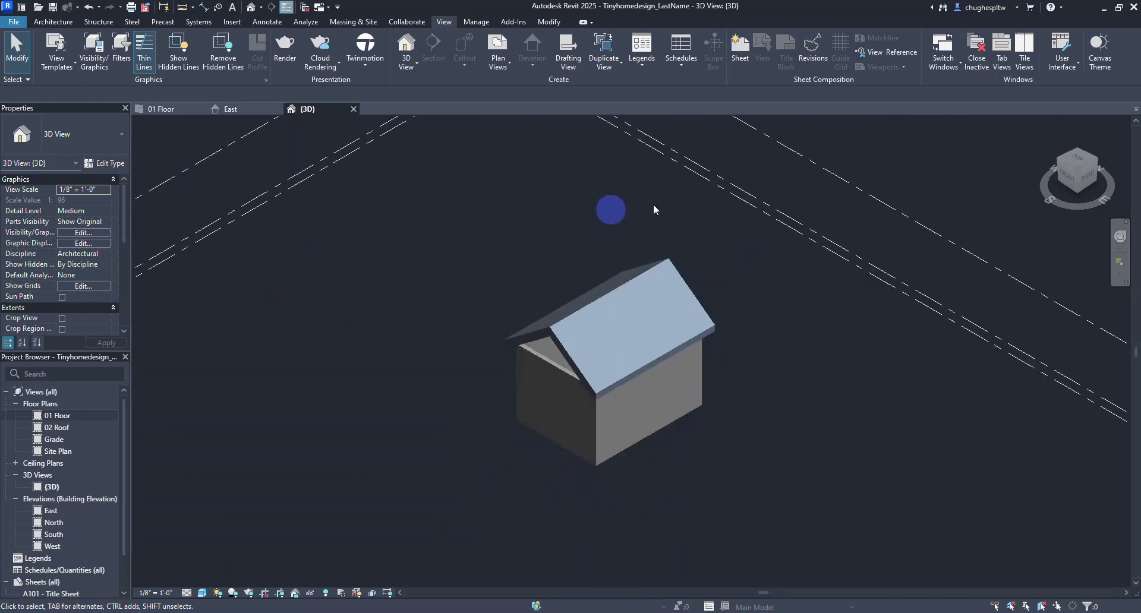
{"action": "left_click", "coordinate": [1100, 47]}
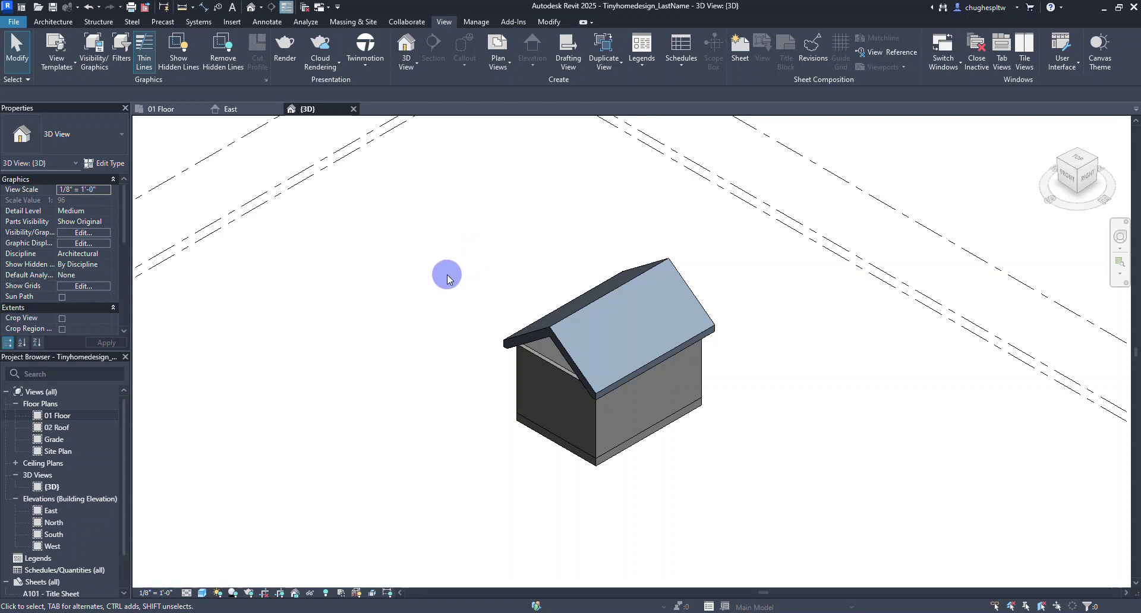
{"action": "scroll", "coordinate": [550, 369], "scroll_direction": "up", "scroll_amount": 4}
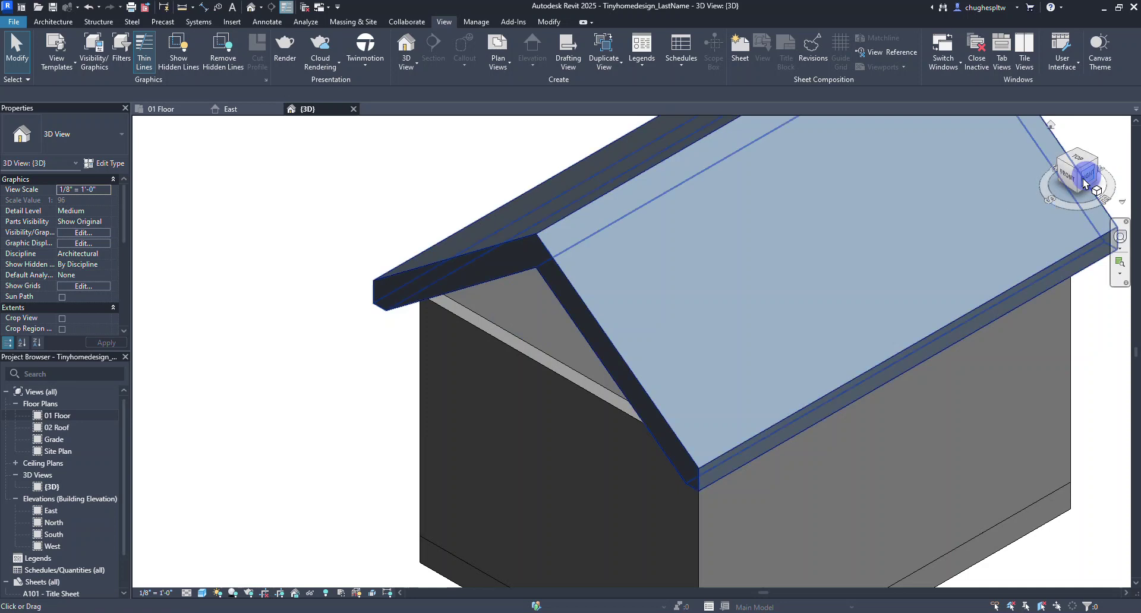
{"action": "left_click_drag", "start_coordinate": [1082, 178], "coordinate": [406, 336]}
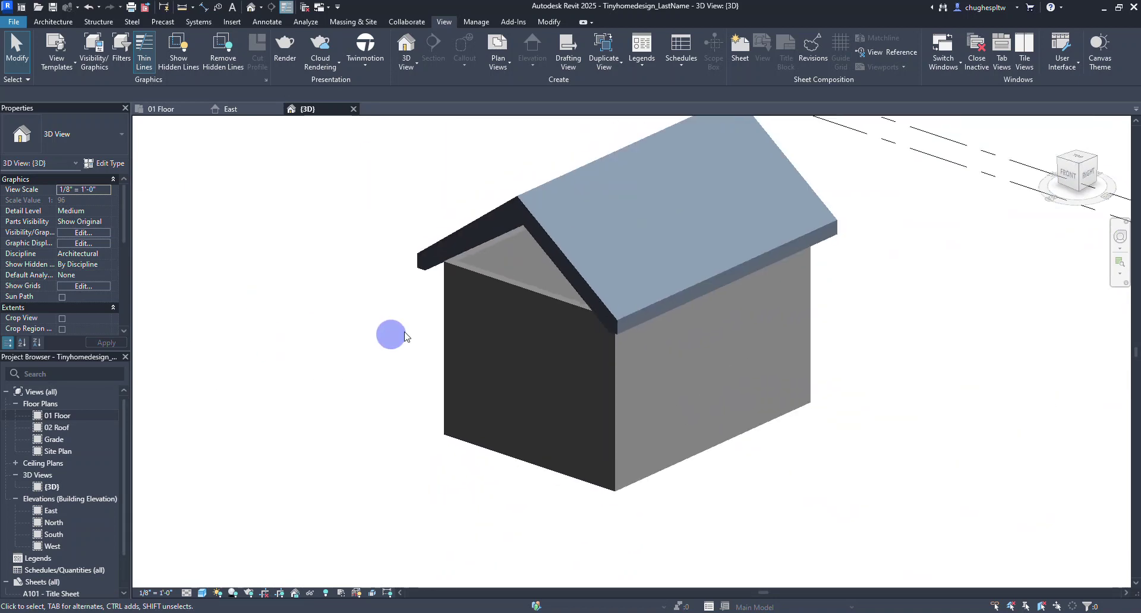
{"action": "left_click", "coordinate": [512, 291]}
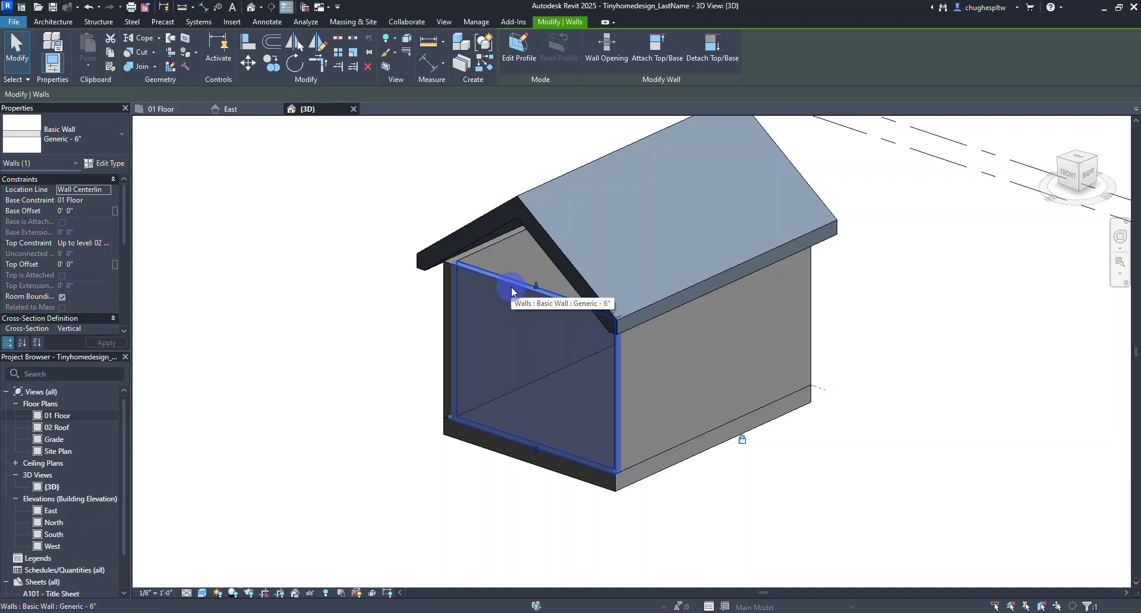
{"action": "key", "text": "Tab"}
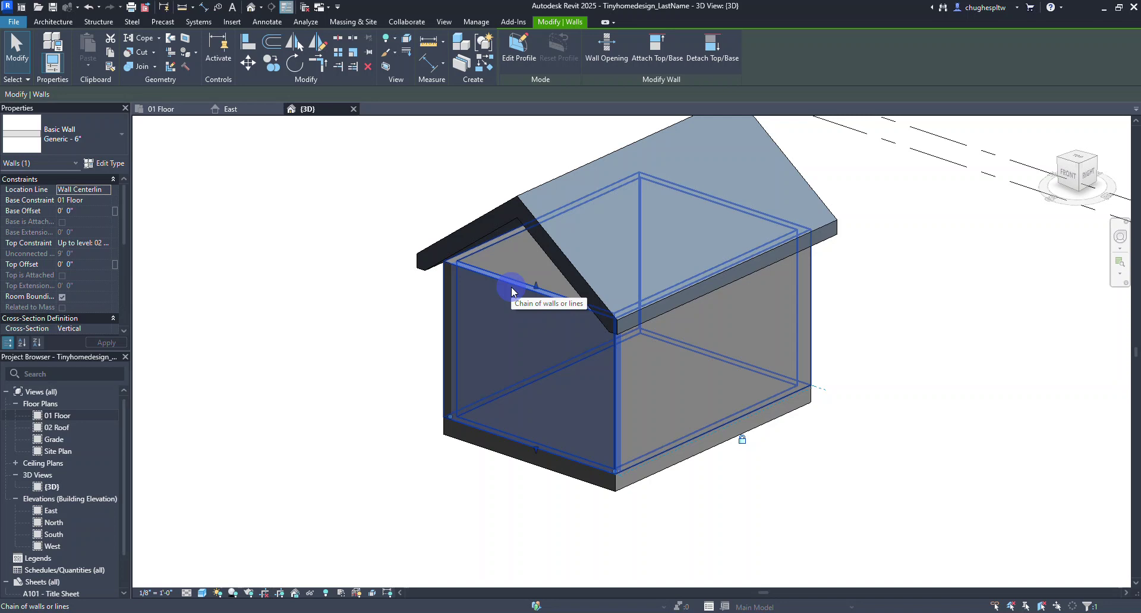
{"action": "left_click", "coordinate": [511, 286]}
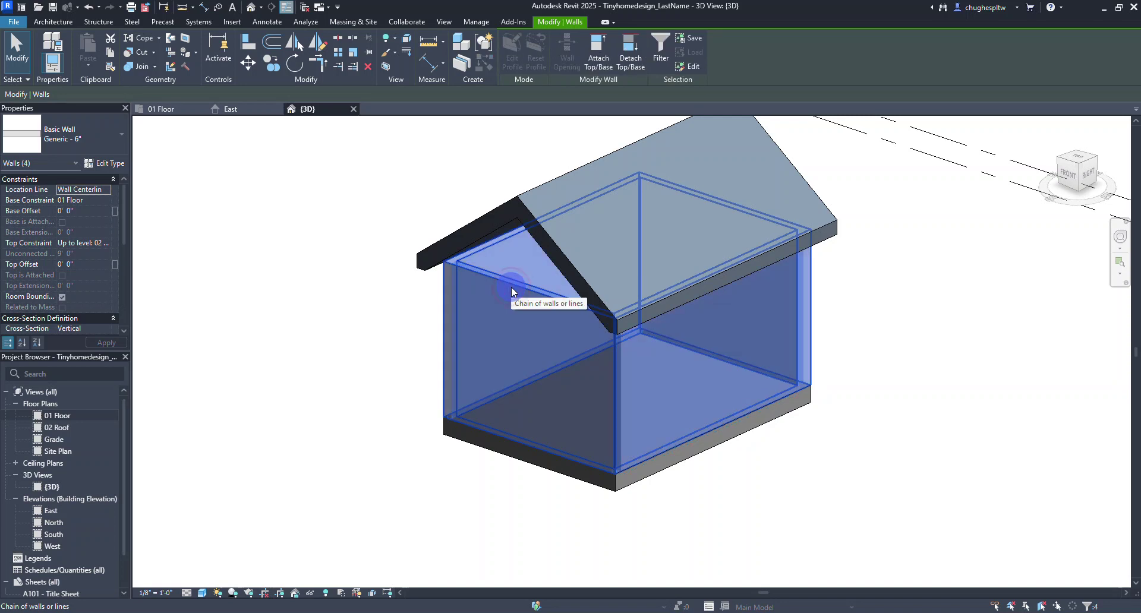
{"action": "left_click", "coordinate": [369, 306]}
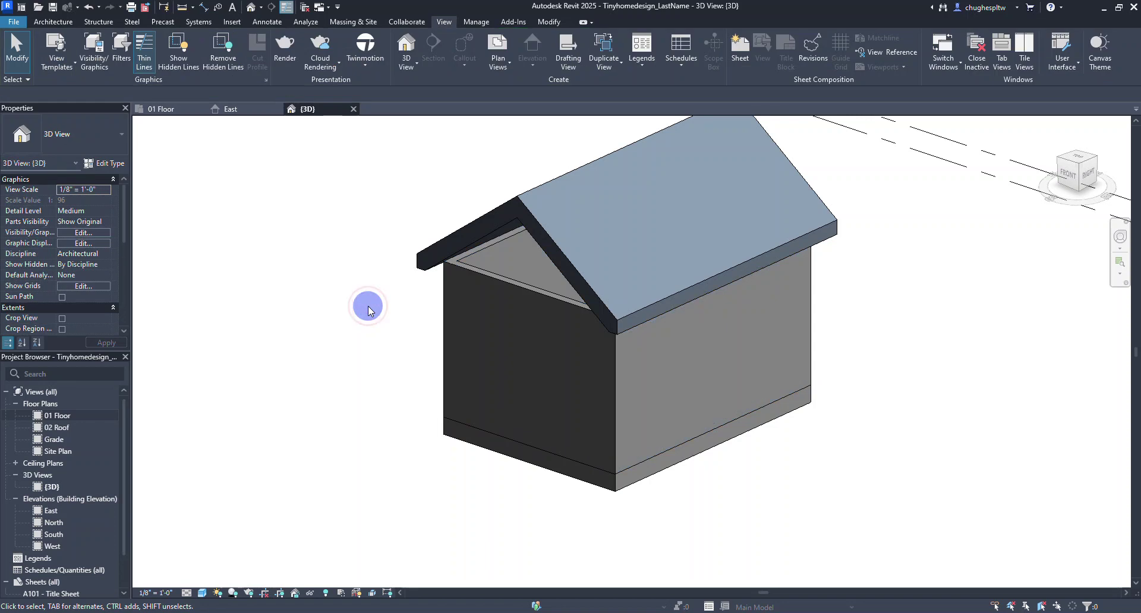
Step: Attach the tops of all four connected exterior walls to the gable roof
{"action": "left_click", "coordinate": [497, 283]}
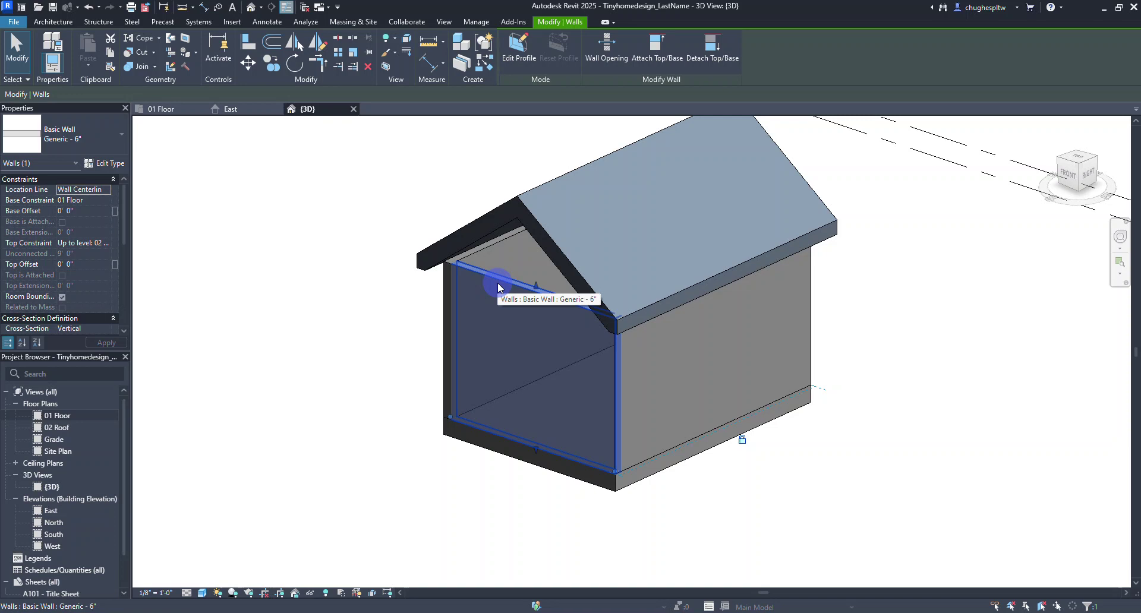
{"action": "key", "text": "Tab"}
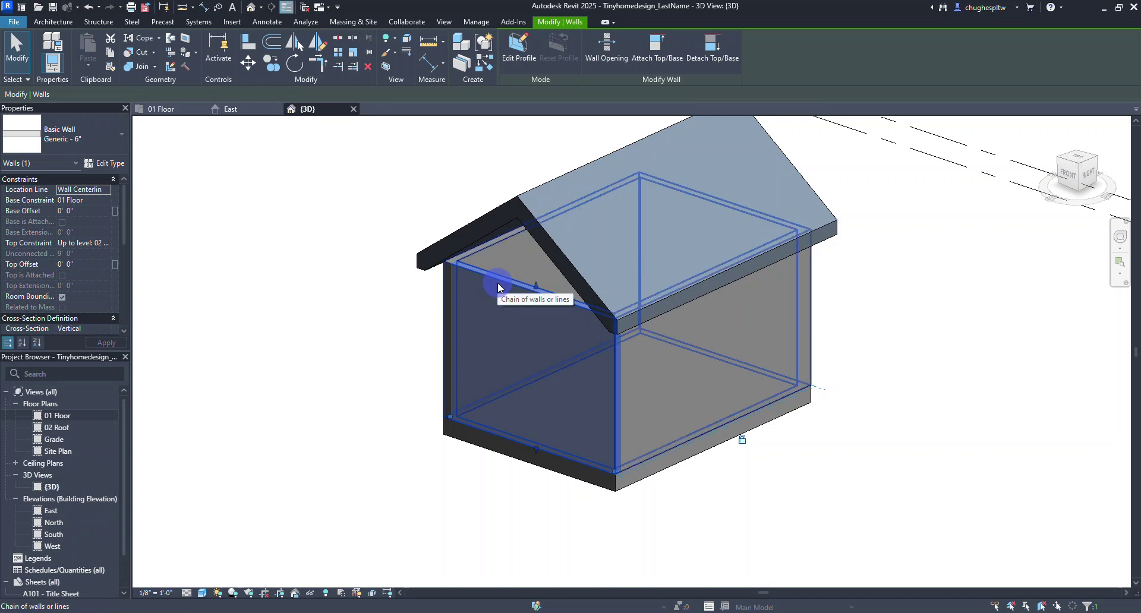
{"action": "left_click", "coordinate": [497, 283]}
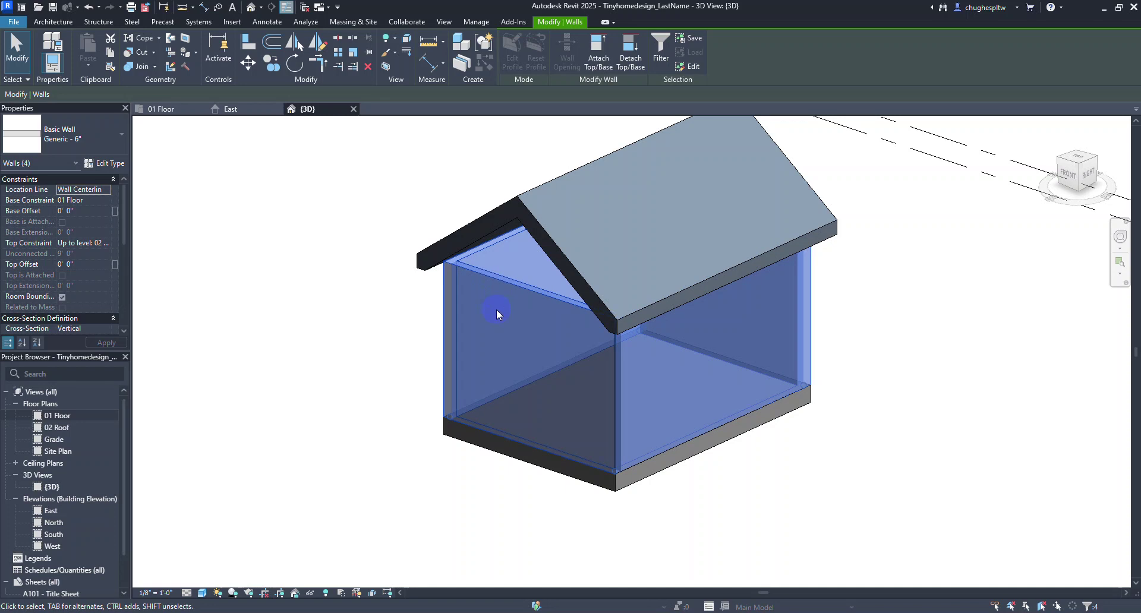
{"action": "left_click", "coordinate": [598, 60]}
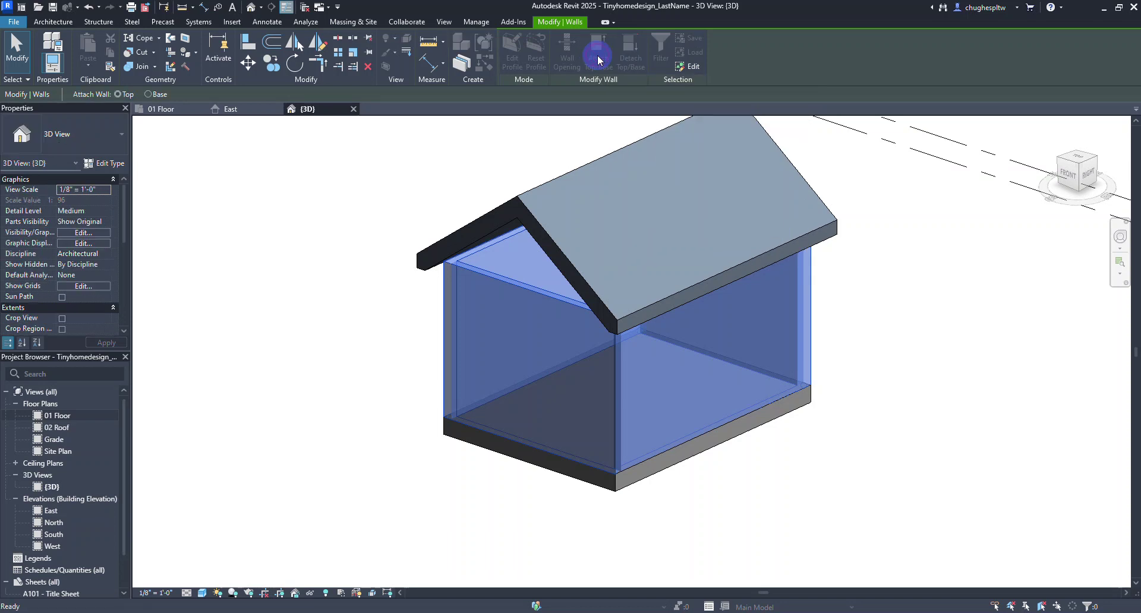
{"action": "left_click", "coordinate": [540, 182]}
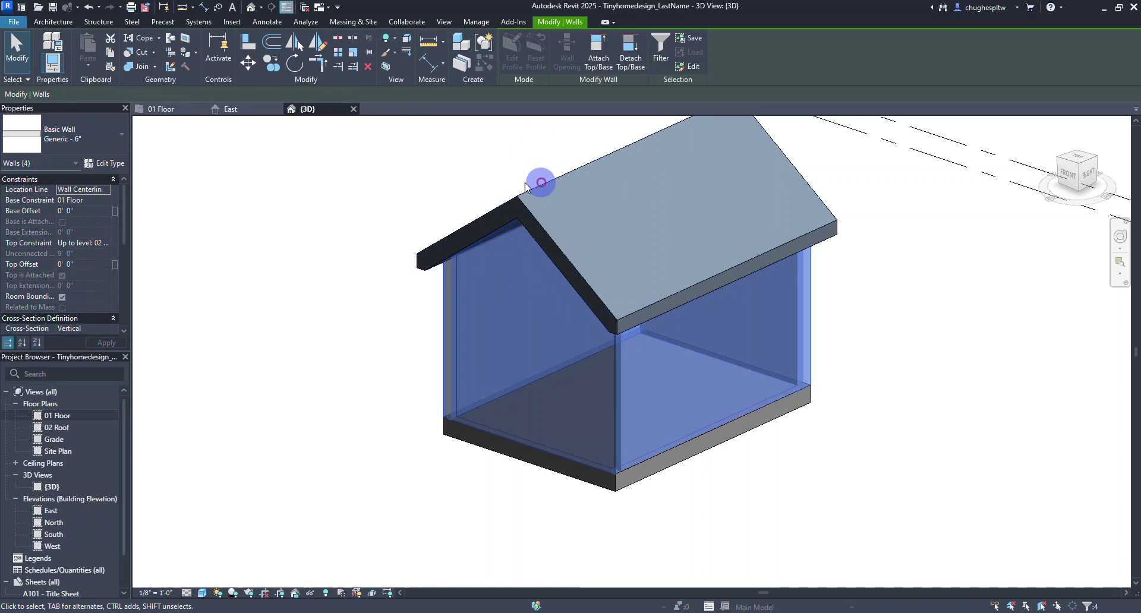
{"action": "left_click", "coordinate": [341, 216]}
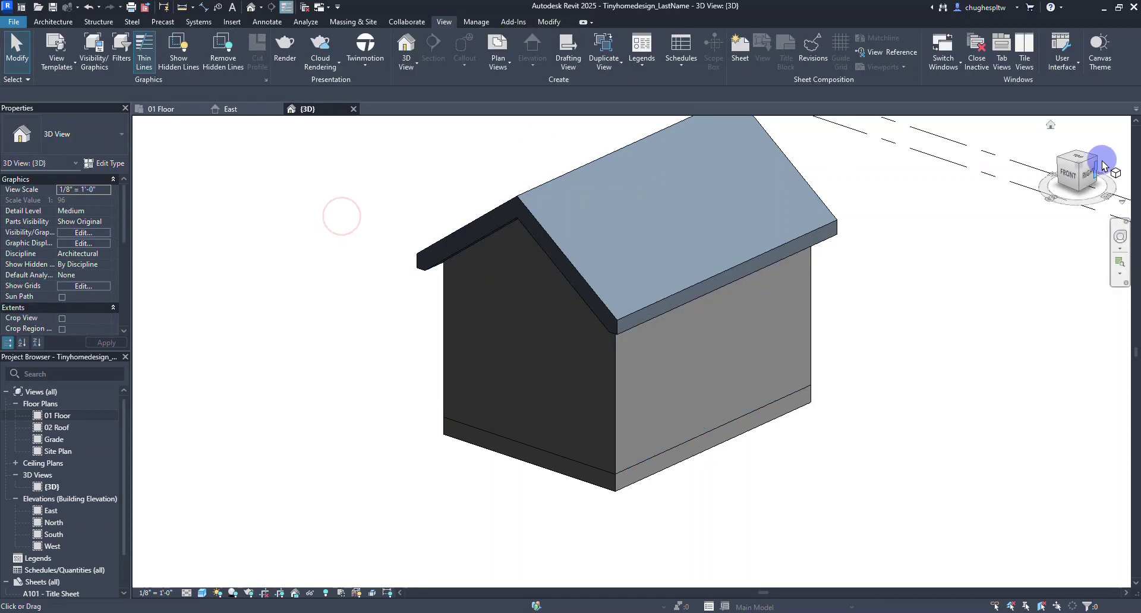
Step: Change the gable roof's type to Wood Rafter 8" - Asphalt Shingle
{"action": "left_click", "coordinate": [1071, 173]}
{"action": "middle_click_drag", "start_coordinate": [148, 140], "coordinate": [1014, 191], "text": "shift"}
{"action": "left_click", "coordinate": [1050, 149]}
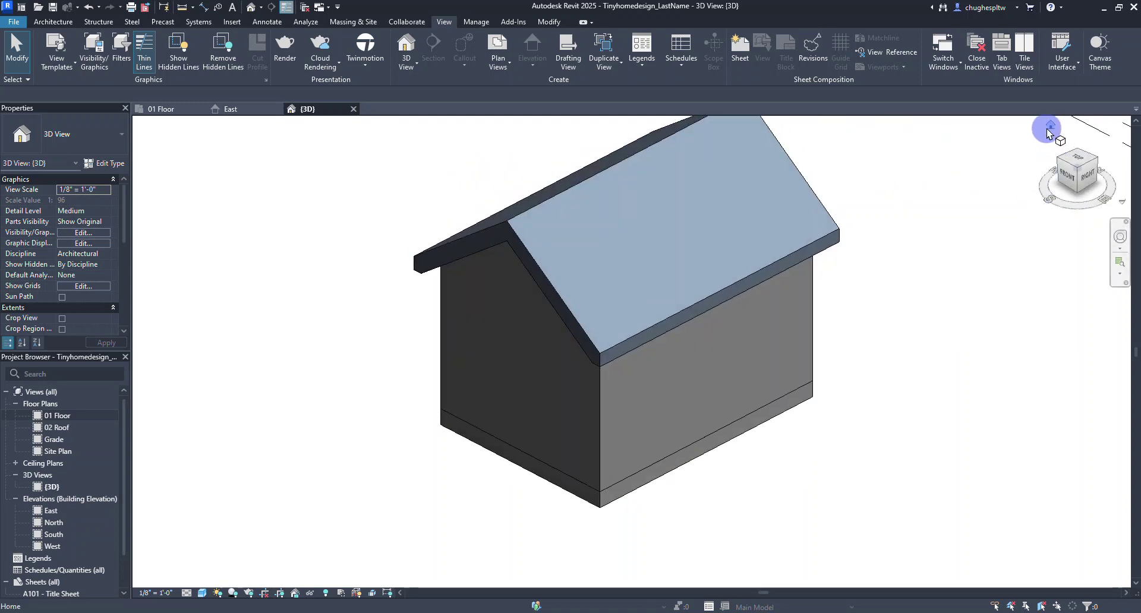
{"action": "scroll", "coordinate": [677, 356], "scroll_direction": "up", "scroll_amount": 5}
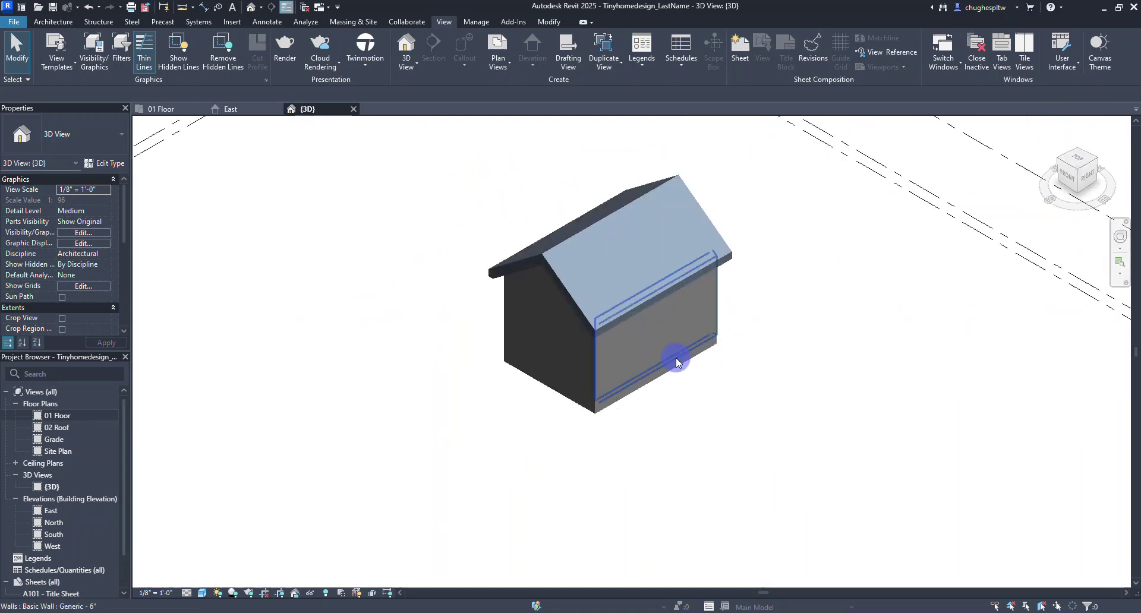
{"action": "middle_click_drag", "start_coordinate": [674, 353], "coordinate": [433, 348], "text": "shift"}
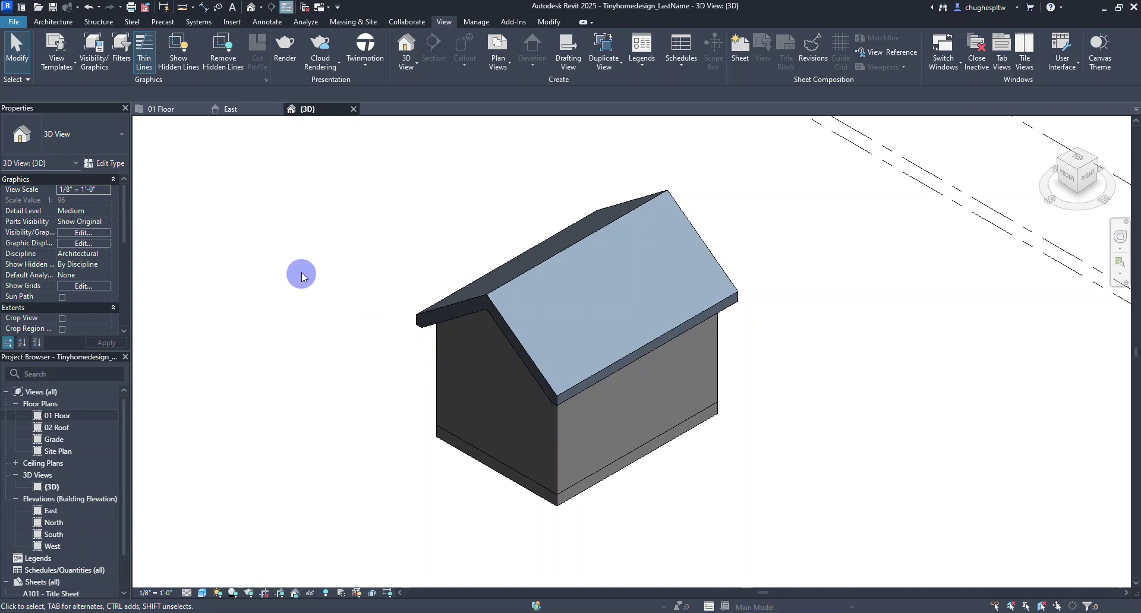
{"action": "left_click", "coordinate": [567, 245]}
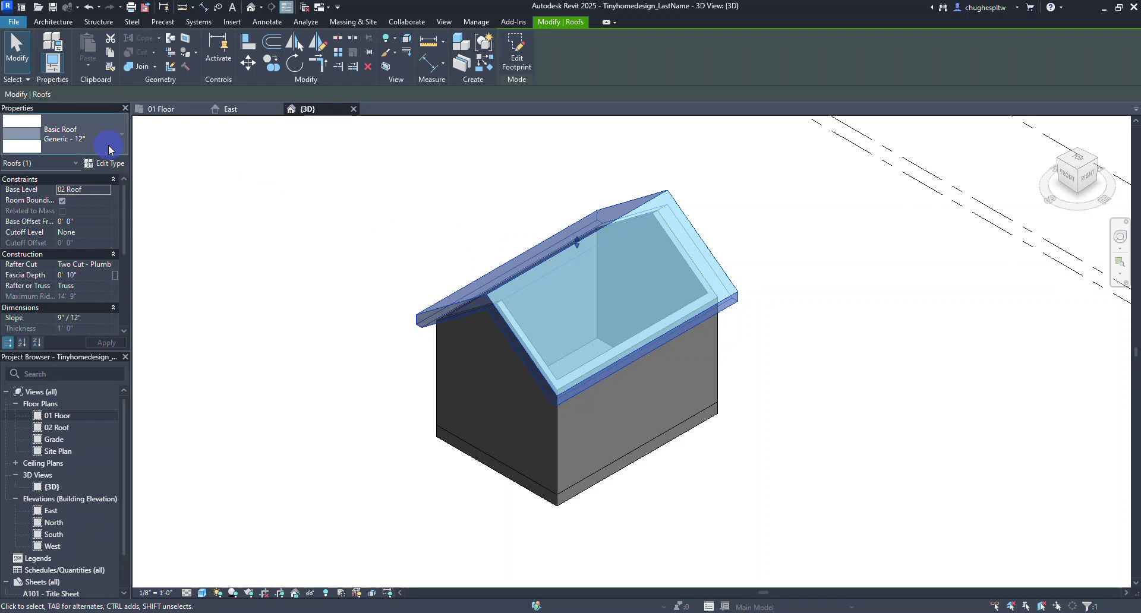
{"action": "left_click", "coordinate": [108, 147]}
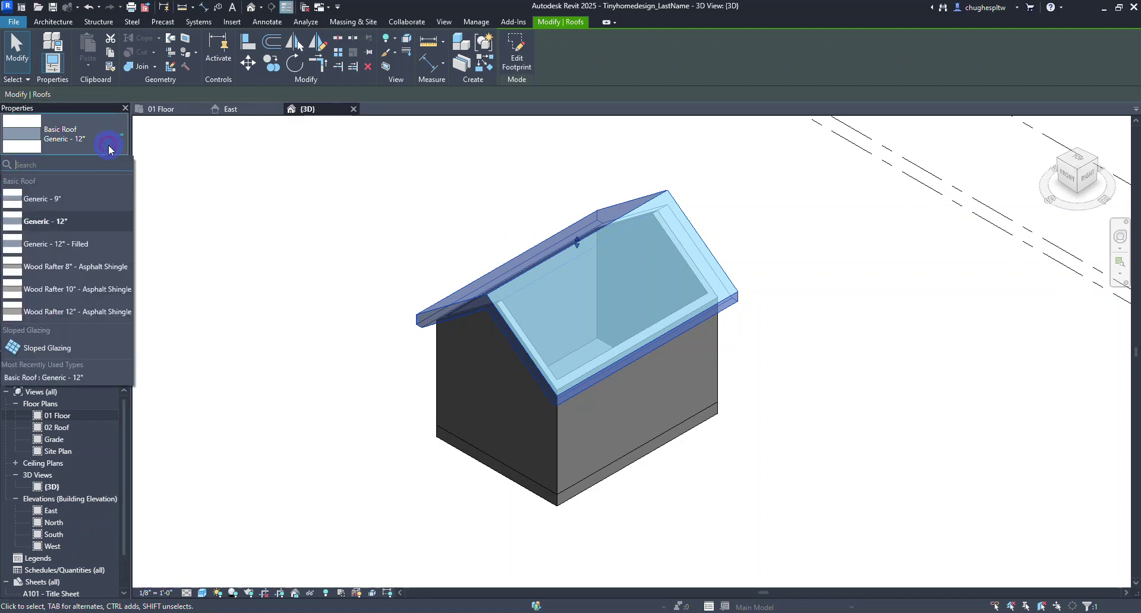
{"action": "left_click", "coordinate": [76, 271]}
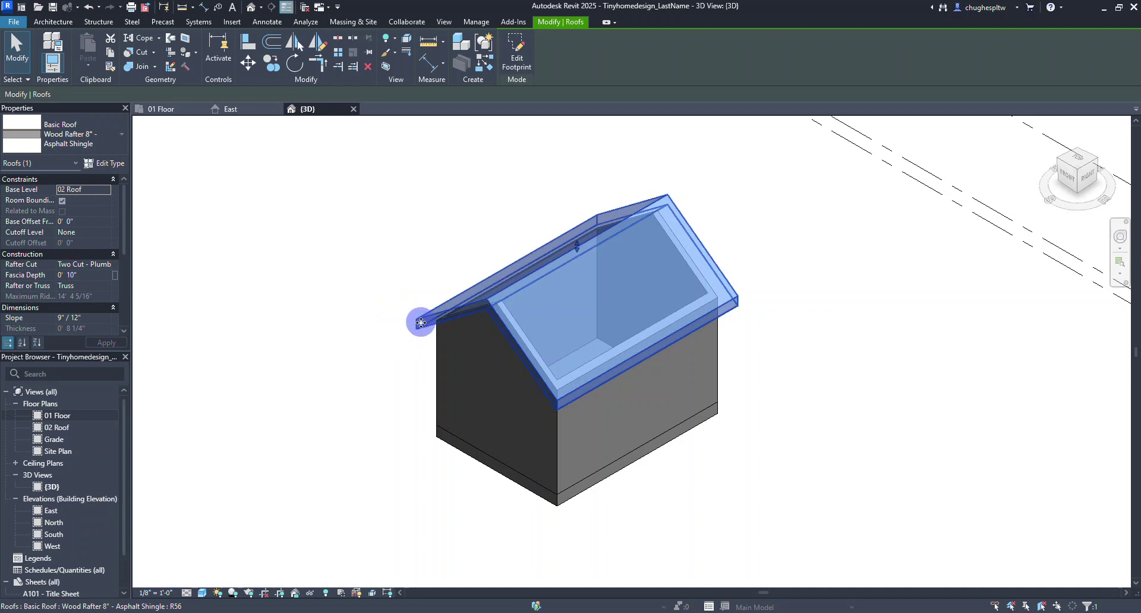
{"action": "left_click", "coordinate": [407, 237]}
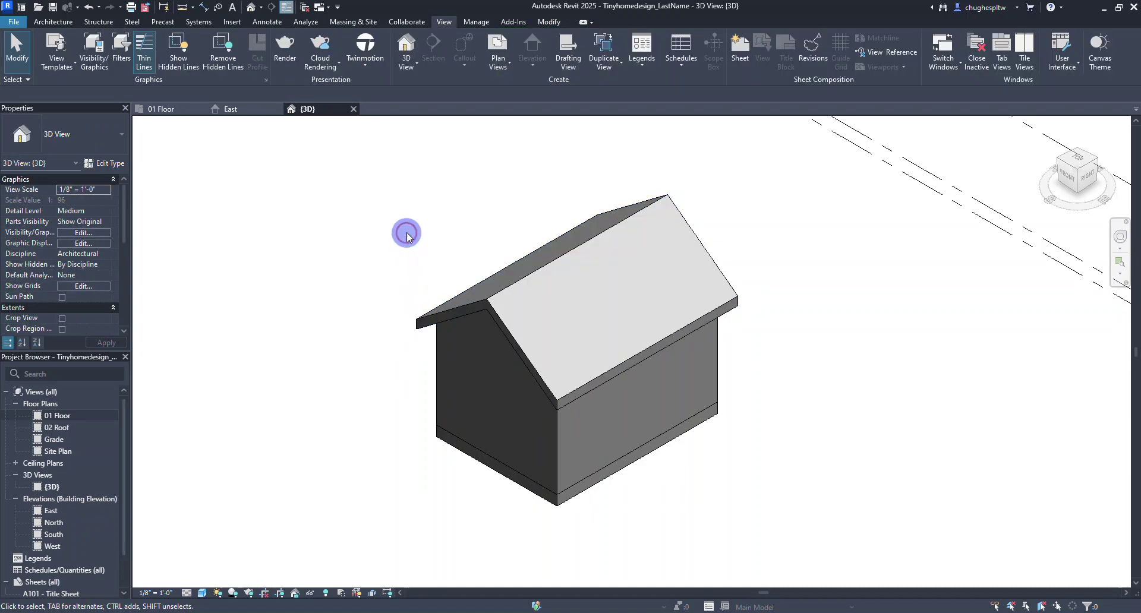
Step: Set the 3D view's visual style to Realistic and inspect the shingle texture on the roof up close
{"action": "scroll", "coordinate": [616, 323], "scroll_direction": "up", "scroll_amount": 2}
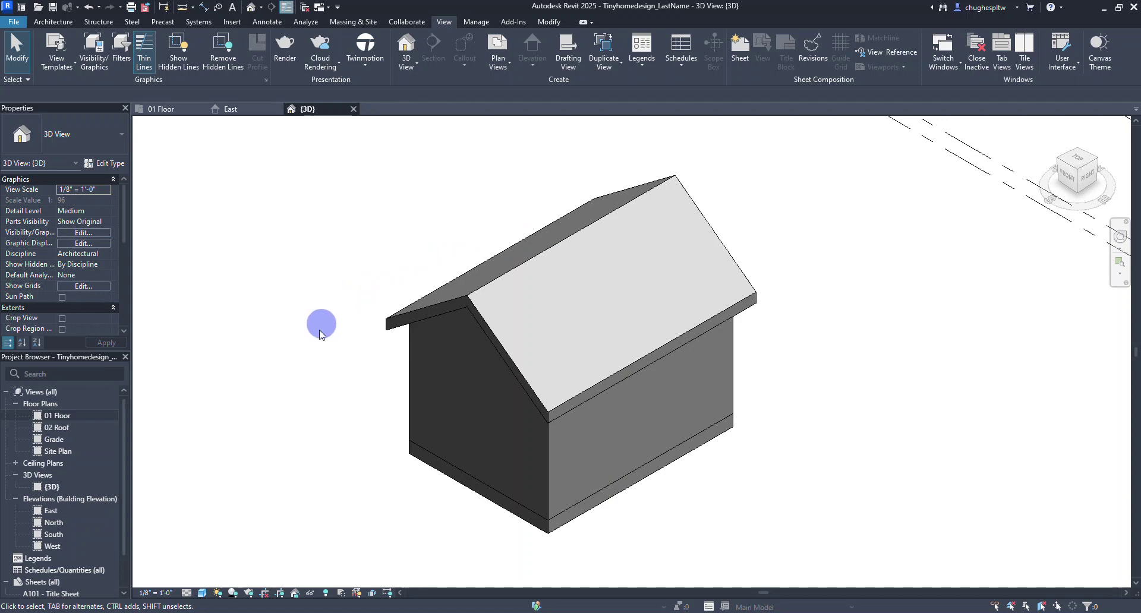
{"action": "left_click", "coordinate": [202, 593]}
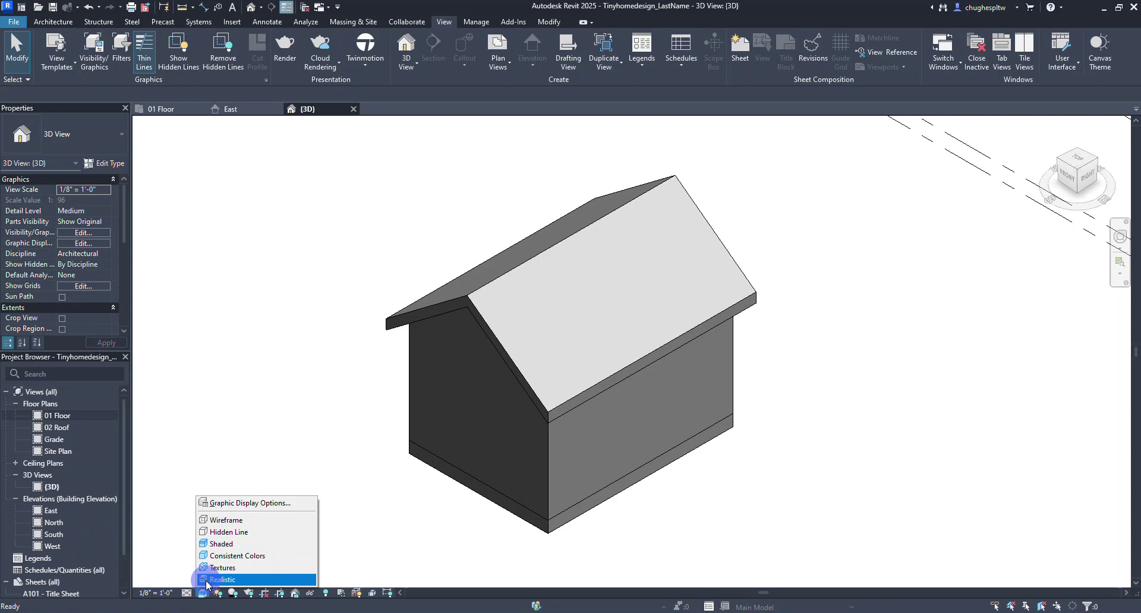
{"action": "left_click", "coordinate": [206, 580]}
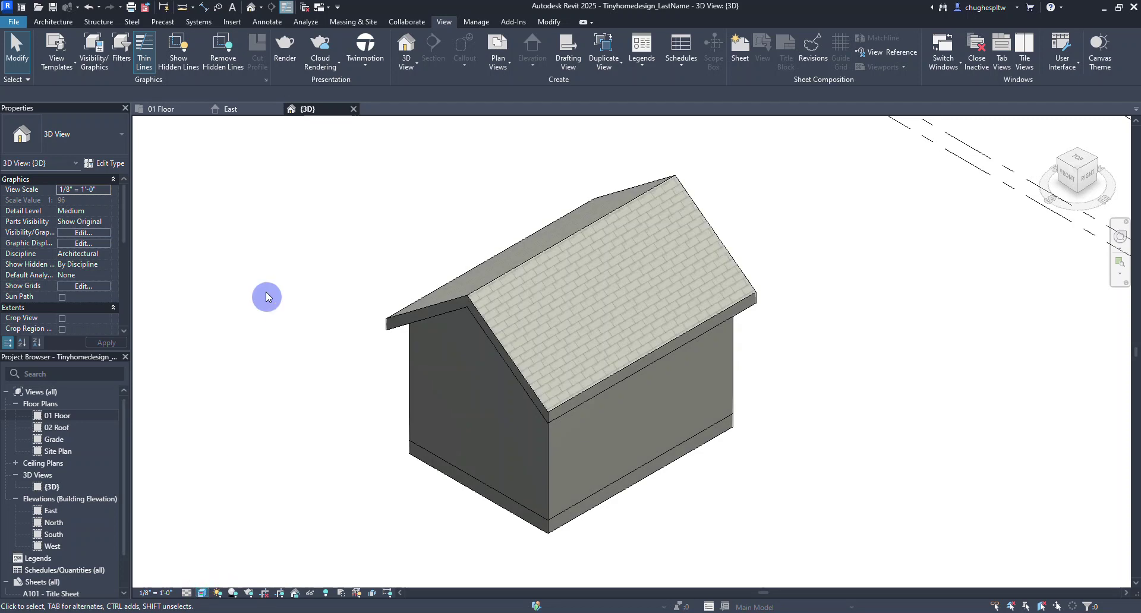
{"action": "scroll", "coordinate": [587, 324], "scroll_direction": "up", "scroll_amount": 5}
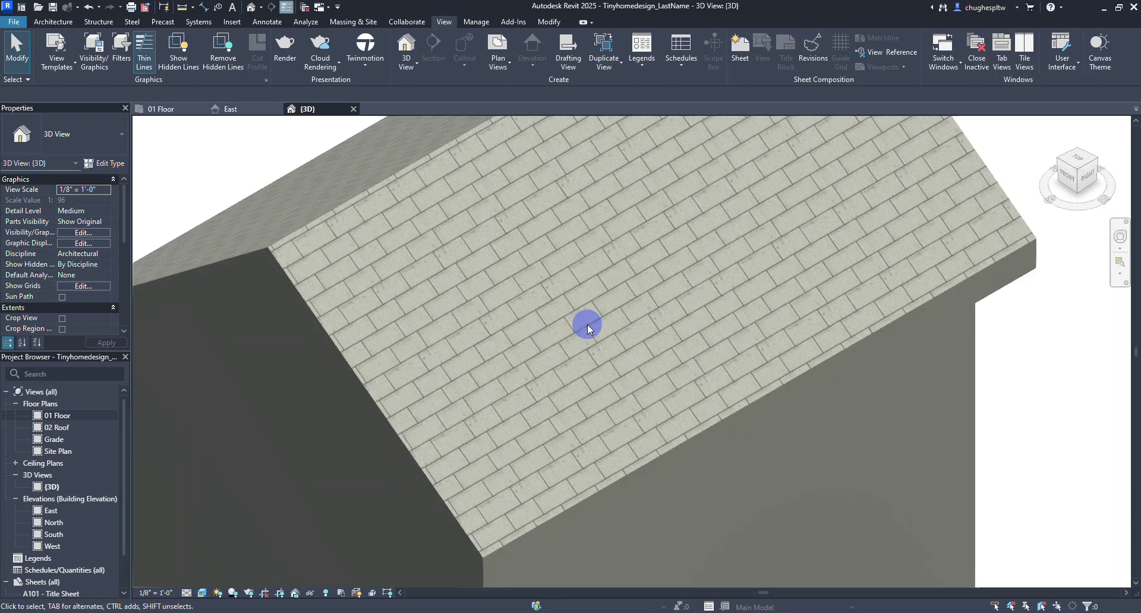
{"action": "scroll", "coordinate": [587, 325], "scroll_direction": "up", "scroll_amount": 2}
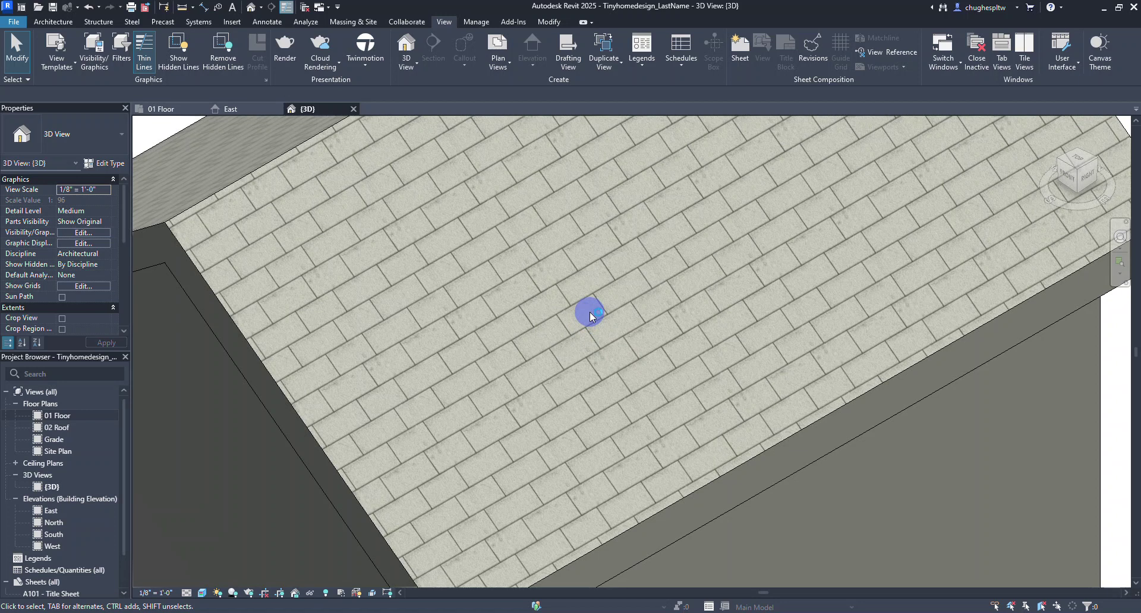
{"action": "scroll", "coordinate": [589, 312], "scroll_direction": "down", "scroll_amount": 8}
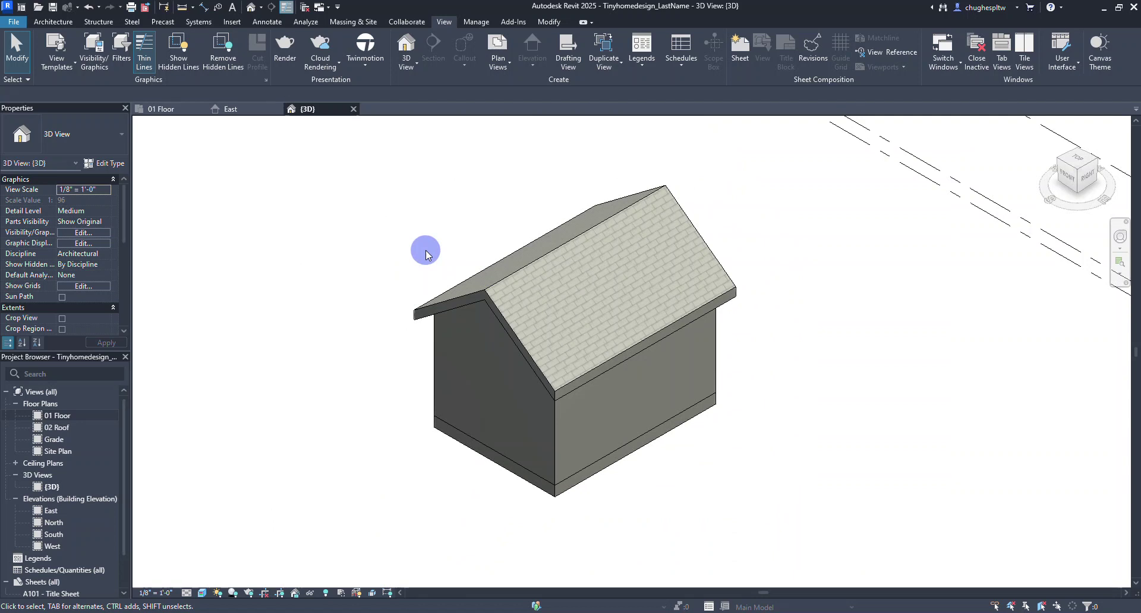
Step: Change the floor's type to Wood Joist 10" - Wood Finish
{"action": "left_click", "coordinate": [467, 456]}
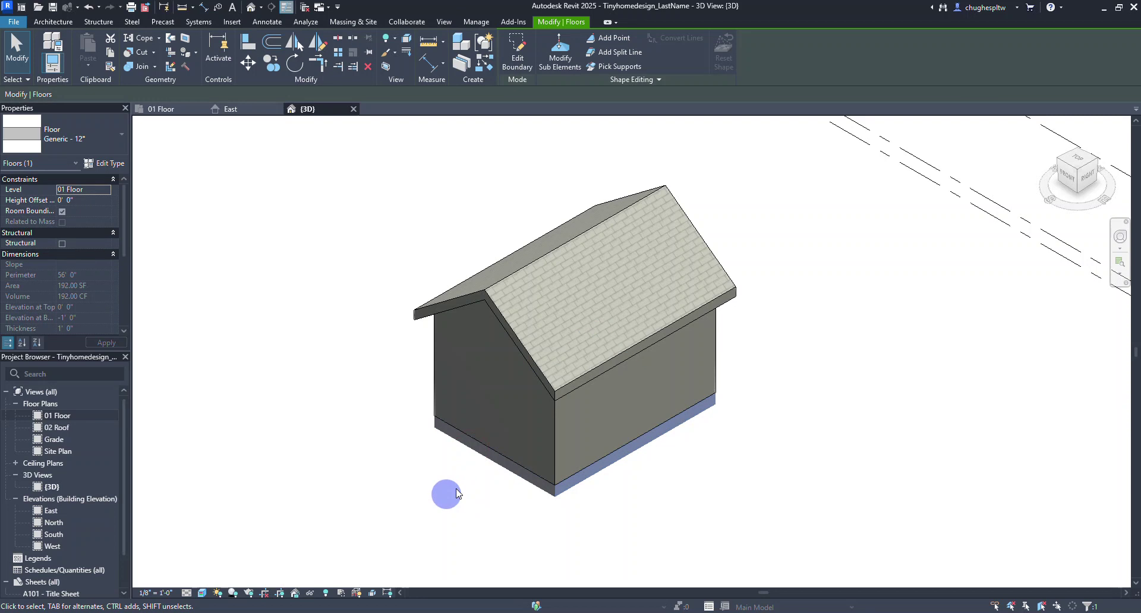
{"action": "left_click", "coordinate": [93, 143]}
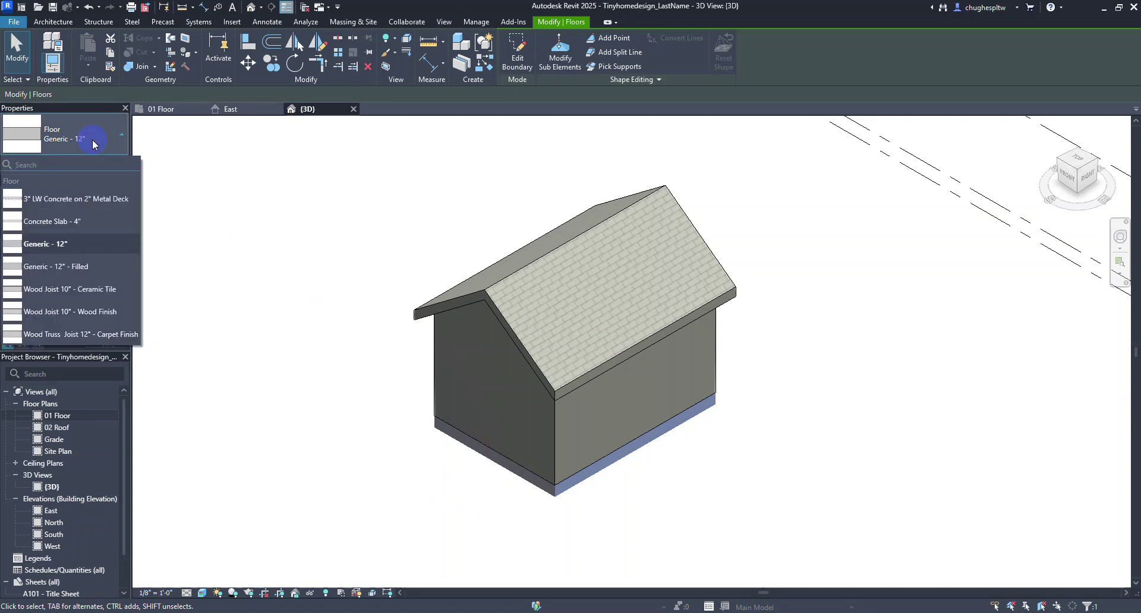
{"action": "left_click", "coordinate": [99, 313]}
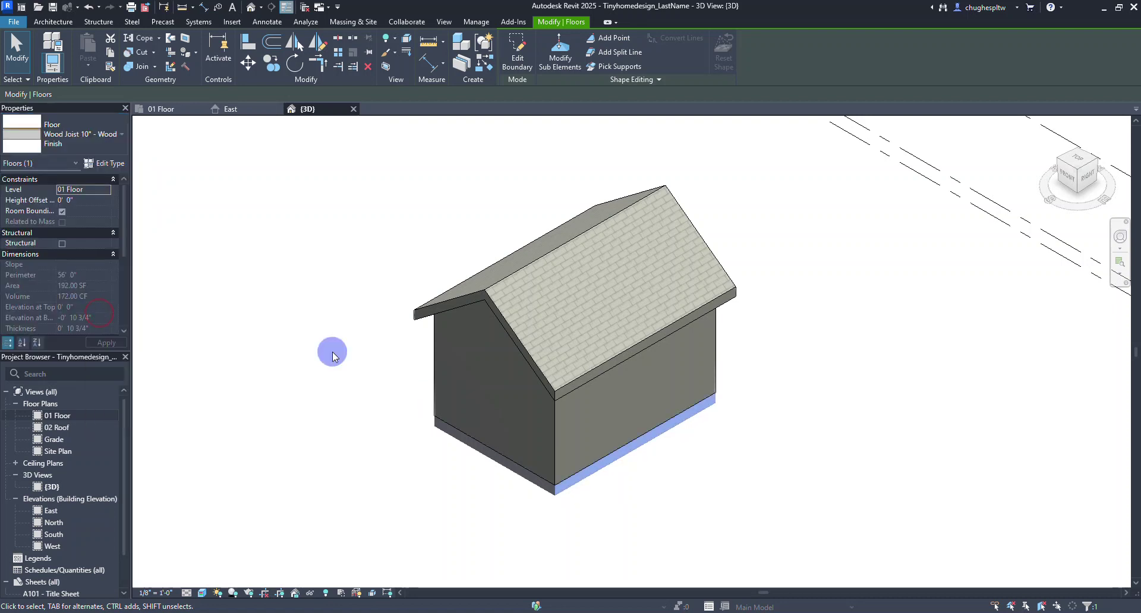
{"action": "left_click", "coordinate": [333, 355]}
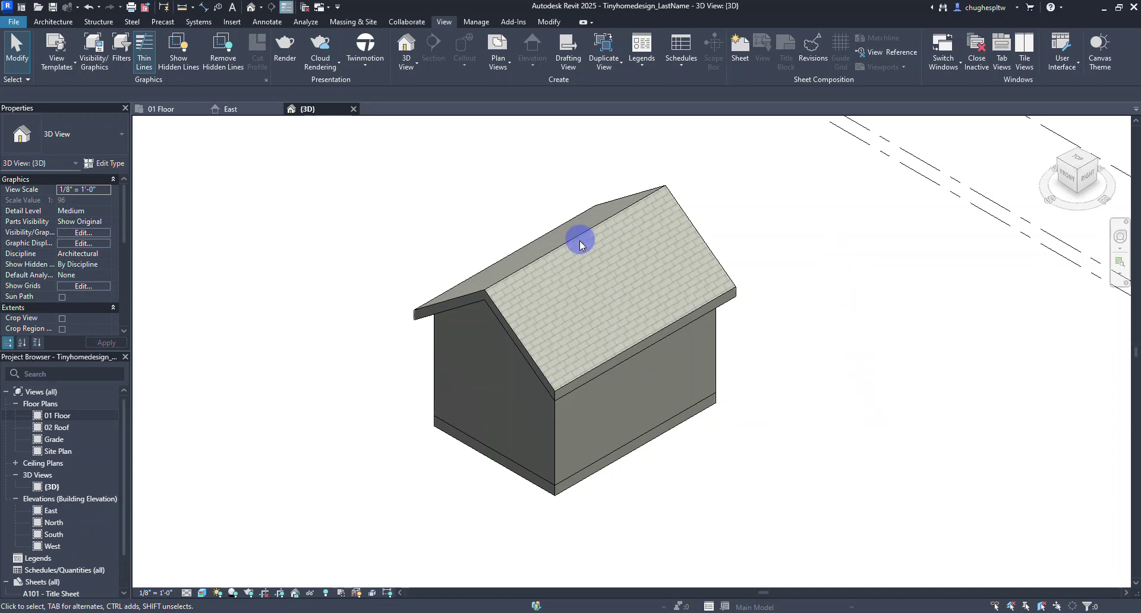
Step: Temporarily hide the gable roof element in the 3D view and inspect the floor's wood finish up close
{"action": "left_click", "coordinate": [523, 271]}
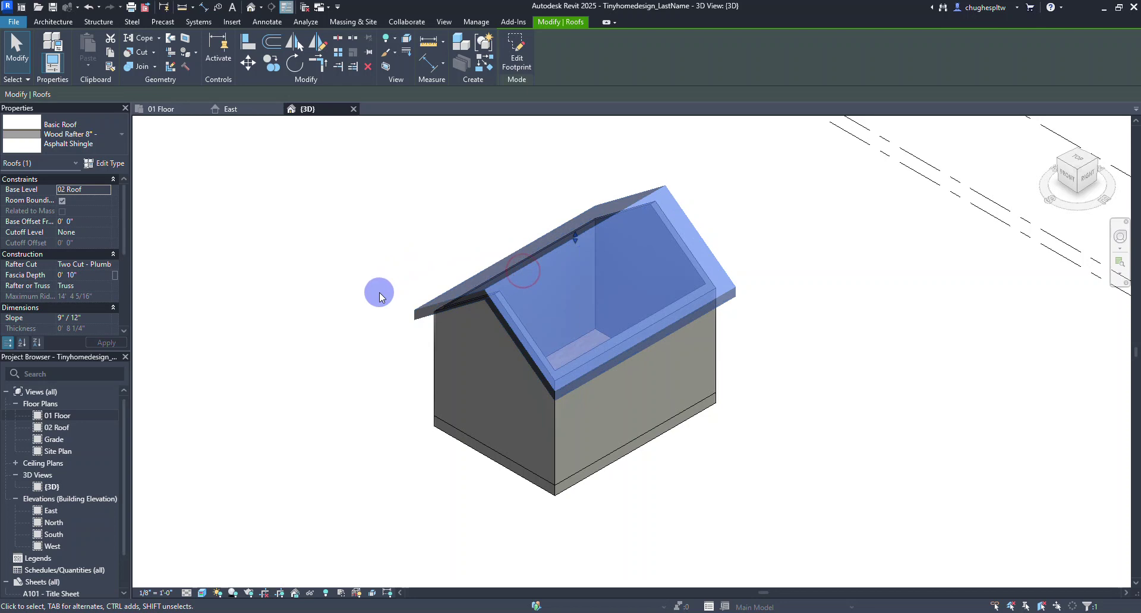
{"action": "left_click", "coordinate": [310, 593]}
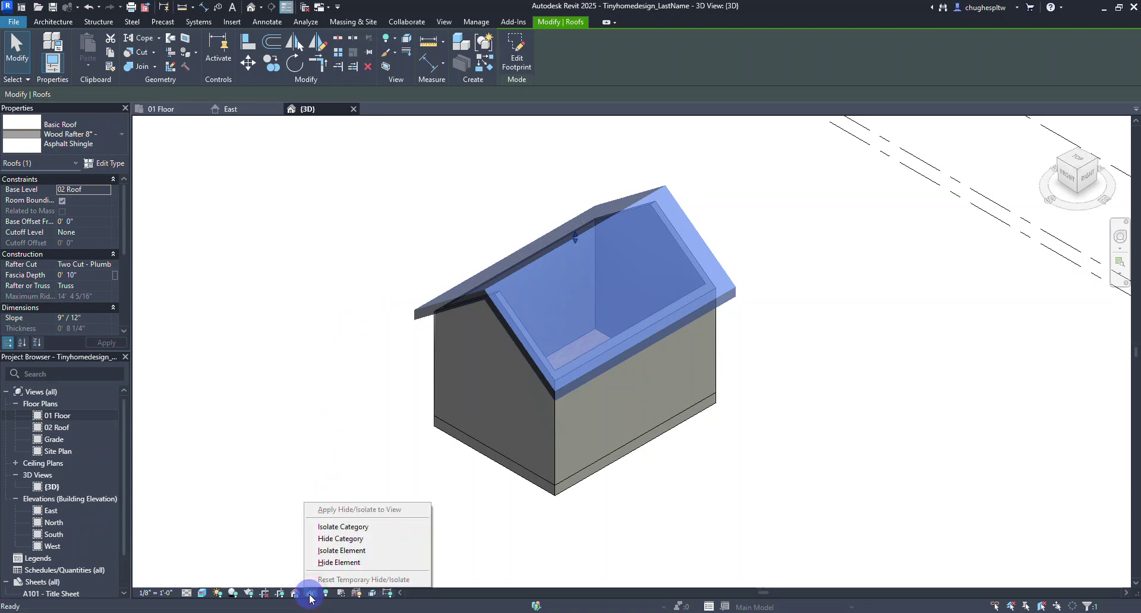
{"action": "left_click", "coordinate": [319, 565]}
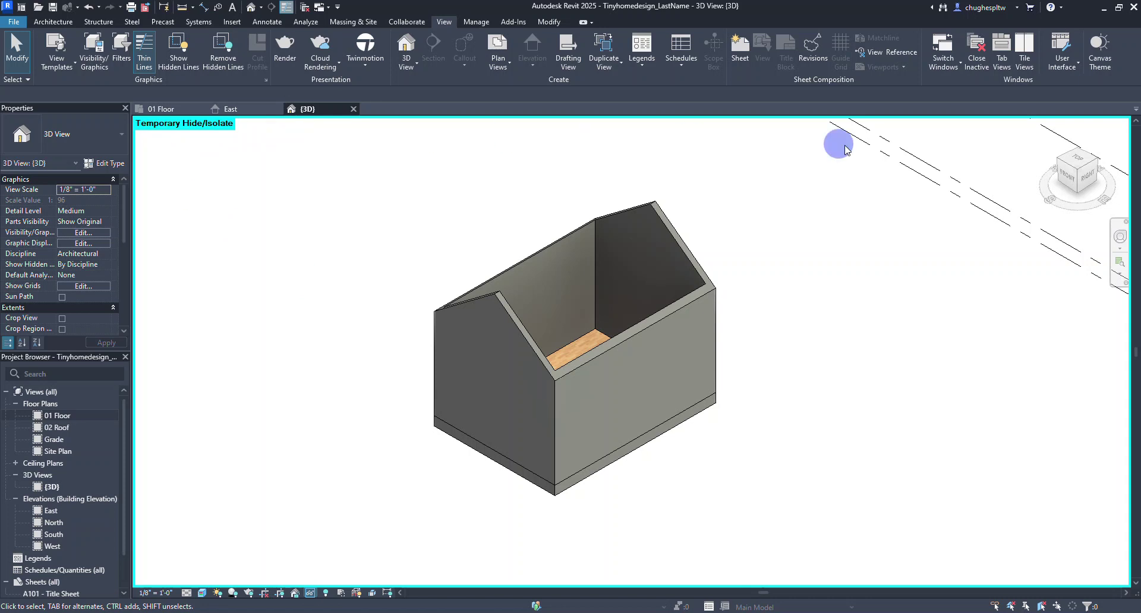
{"action": "middle_click_drag", "start_coordinate": [745, 223], "coordinate": [724, 339], "text": "shift"}
{"action": "scroll", "coordinate": [621, 356], "scroll_direction": "up", "scroll_amount": 5}
{"action": "scroll", "coordinate": [597, 312], "scroll_direction": "up", "scroll_amount": 2}
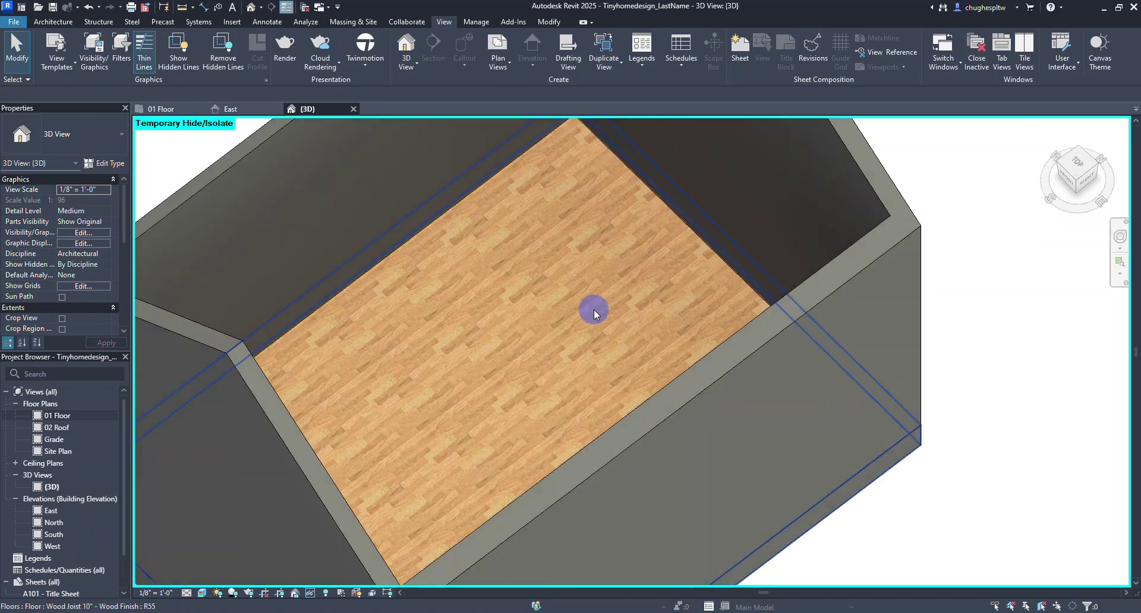
{"action": "scroll", "coordinate": [655, 349], "scroll_direction": "down", "scroll_amount": 2}
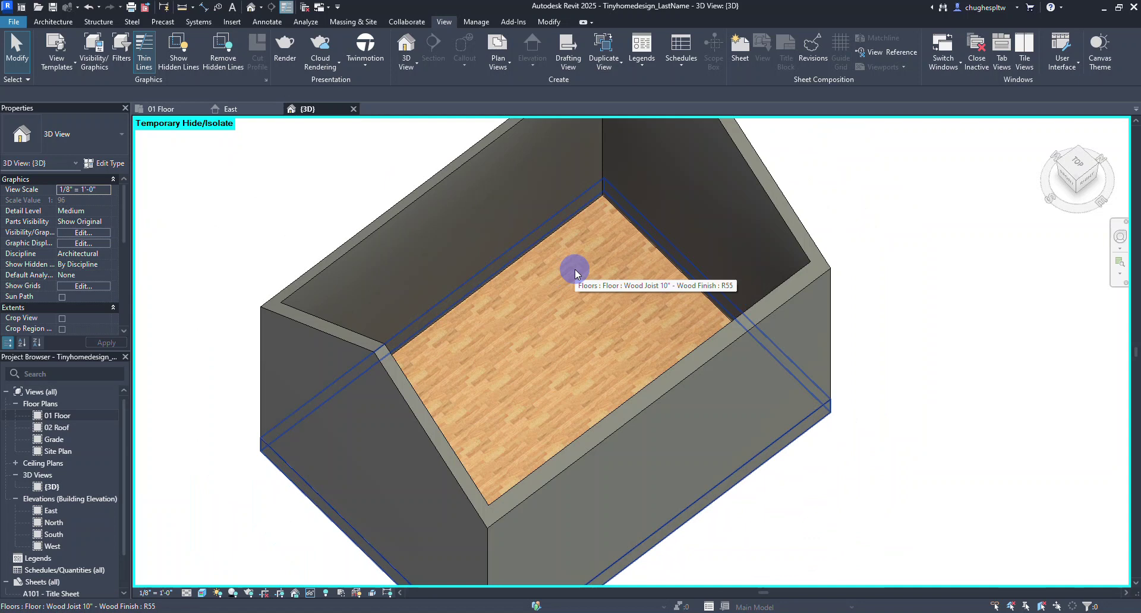
Step: Change the floor's type to Generic - 12"
{"action": "left_click", "coordinate": [576, 271]}
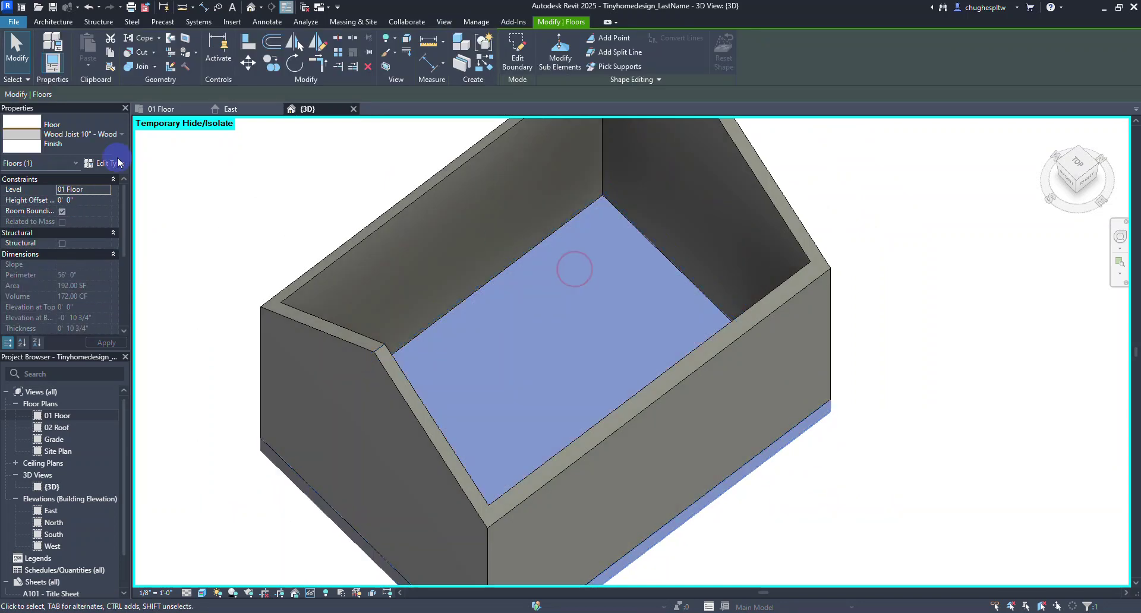
{"action": "left_click", "coordinate": [93, 142]}
{"action": "scroll", "coordinate": [92, 155], "scroll_direction": "up", "scroll_amount": 3}
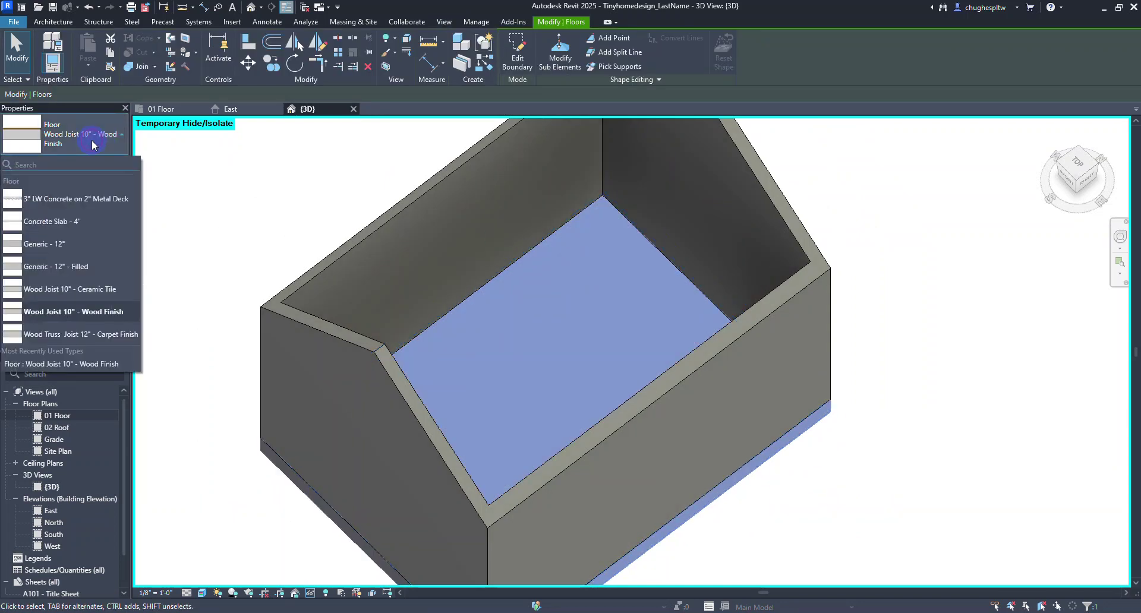
{"action": "left_click", "coordinate": [94, 237]}
{"action": "left_click", "coordinate": [288, 200]}
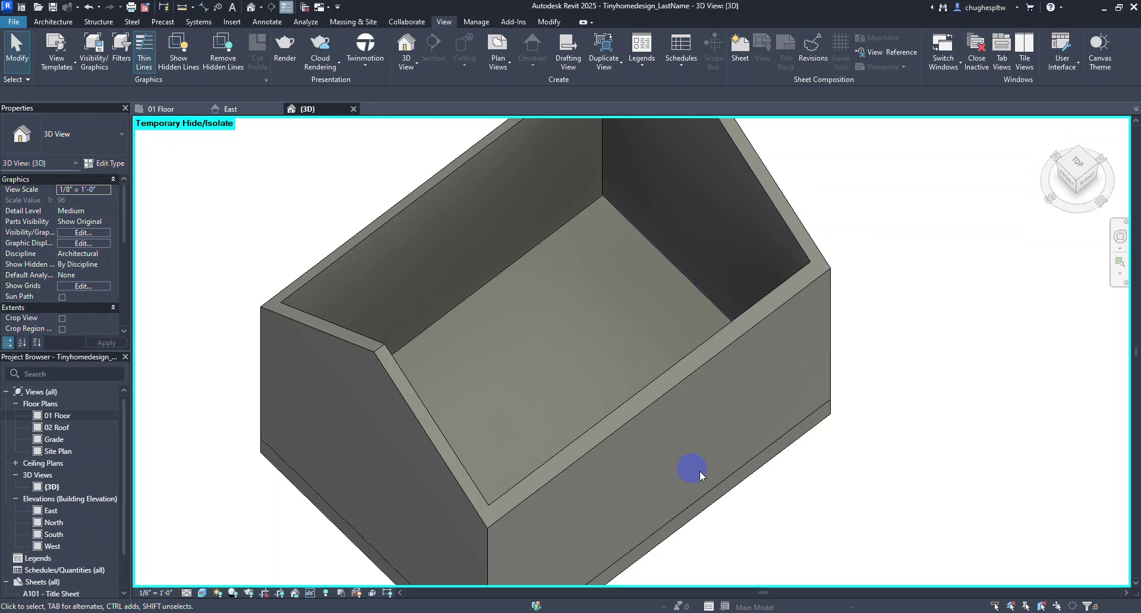
Step: Set the floor's type back to Wood Joist 10" - Wood Finish and check its texture up close
{"action": "left_click", "coordinate": [721, 501]}
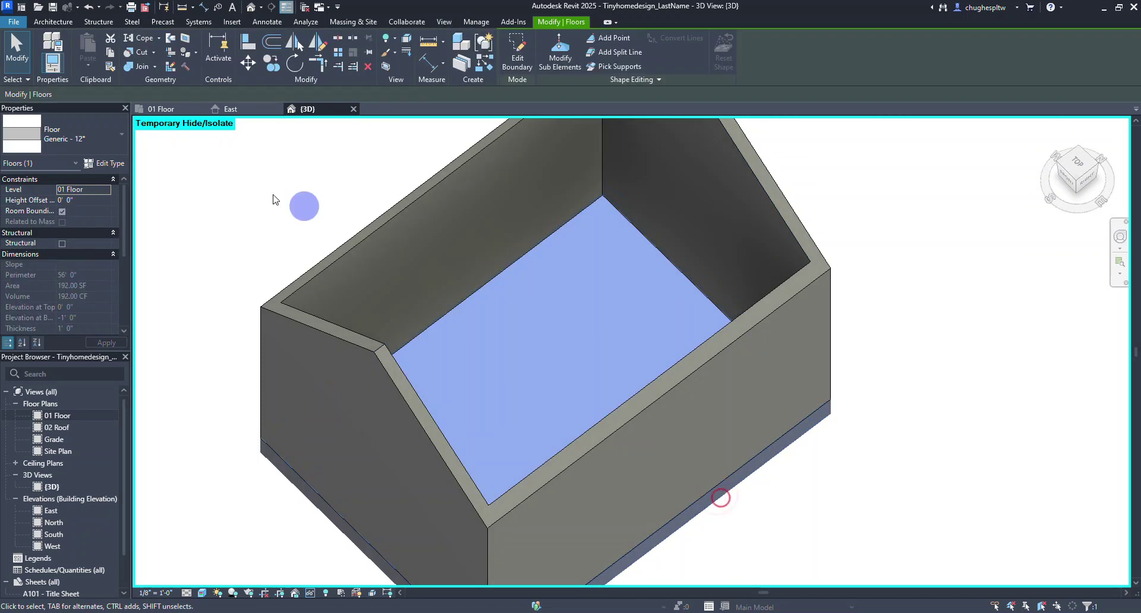
{"action": "left_click", "coordinate": [88, 140]}
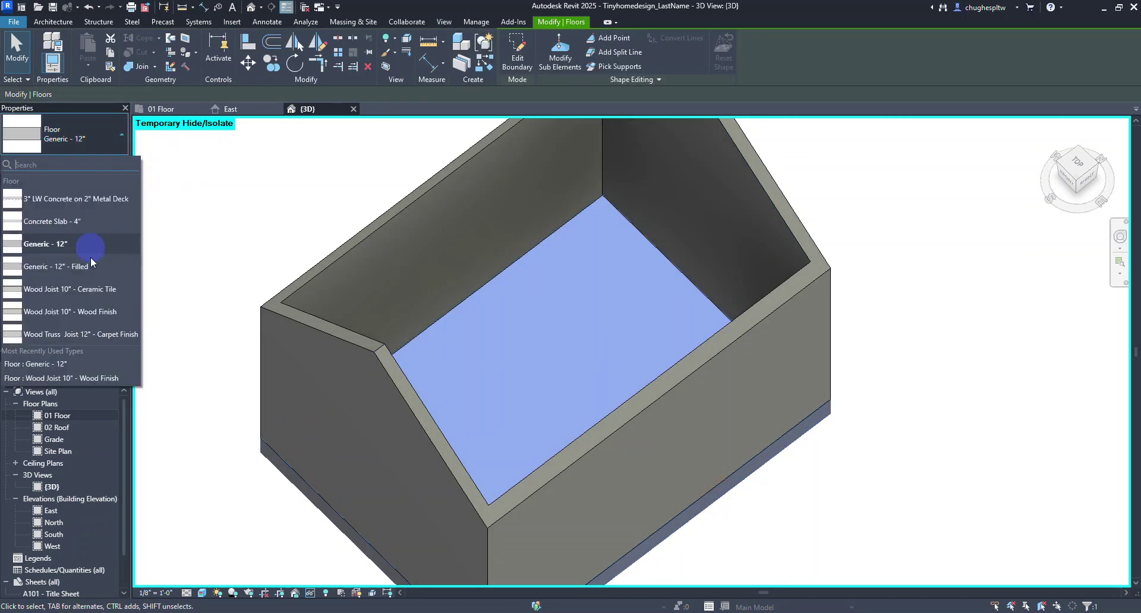
{"action": "left_click", "coordinate": [91, 310]}
{"action": "left_click", "coordinate": [276, 214]}
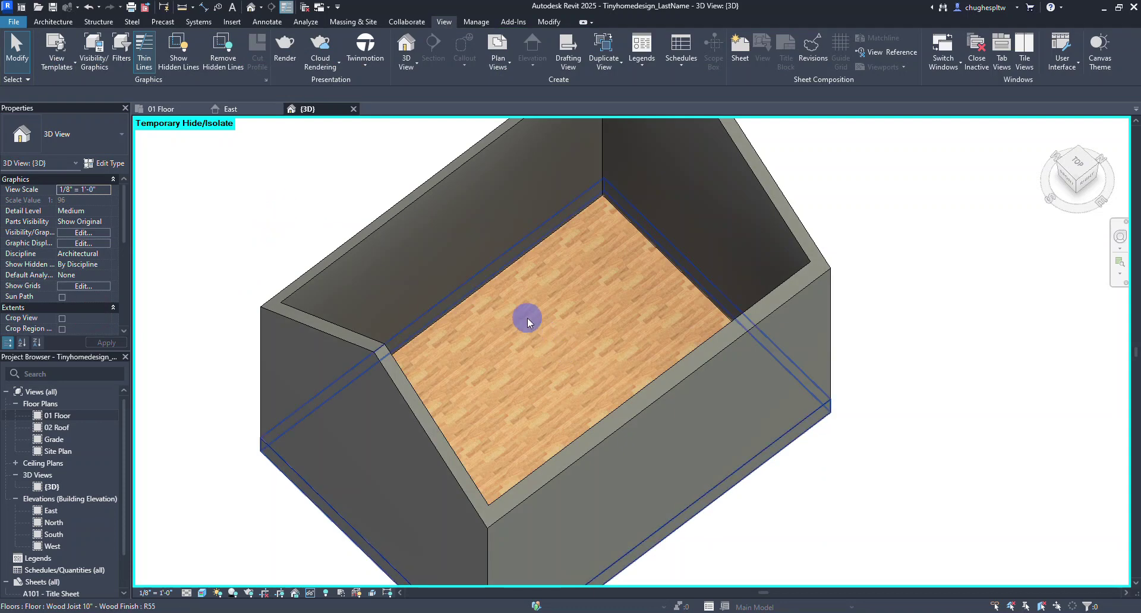
{"action": "scroll", "coordinate": [625, 314], "scroll_direction": "up", "scroll_amount": 6}
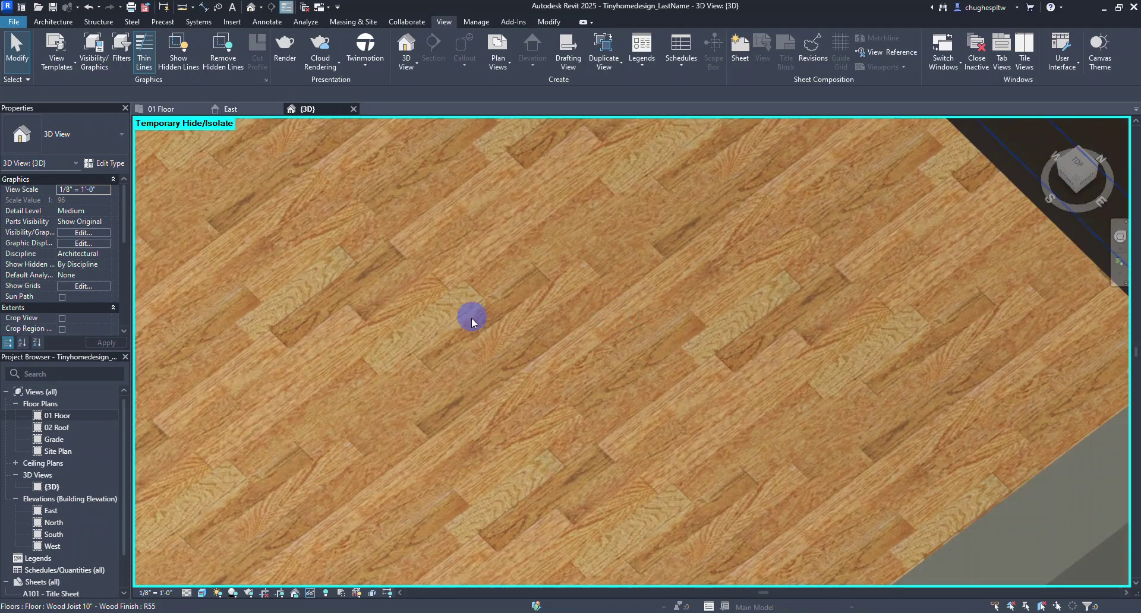
{"action": "scroll", "coordinate": [642, 363], "scroll_direction": "down", "scroll_amount": 8}
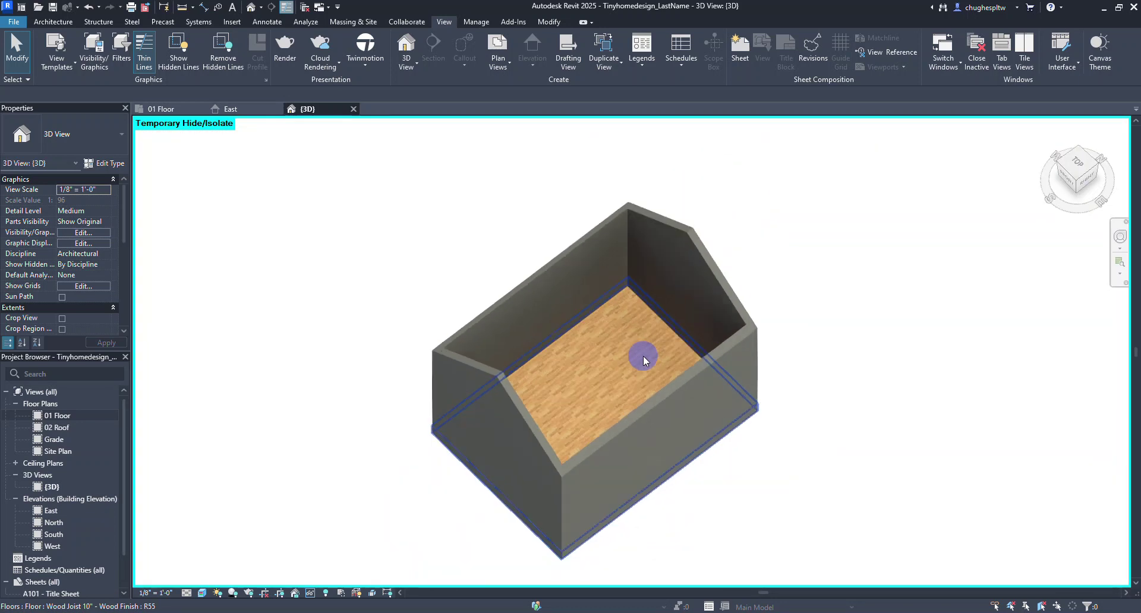
Step: Reset the temporary hide/isolate to bring the gable roof back into the 3D view
{"action": "middle_click_drag", "start_coordinate": [478, 253], "coordinate": [398, 354], "text": "shift"}
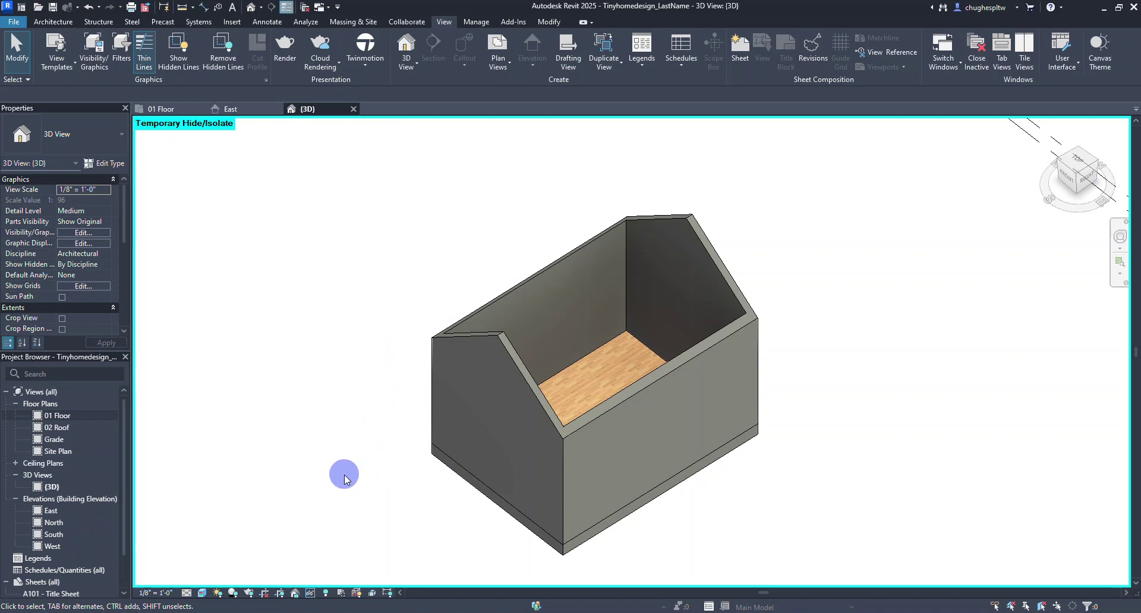
{"action": "left_click", "coordinate": [309, 593]}
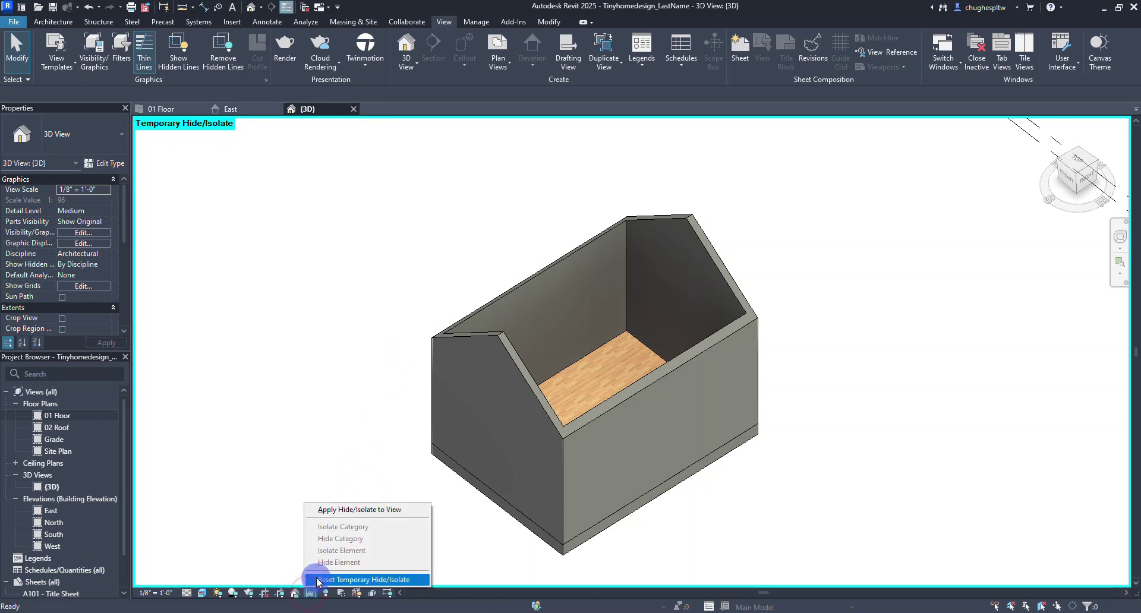
{"action": "left_click", "coordinate": [328, 580]}
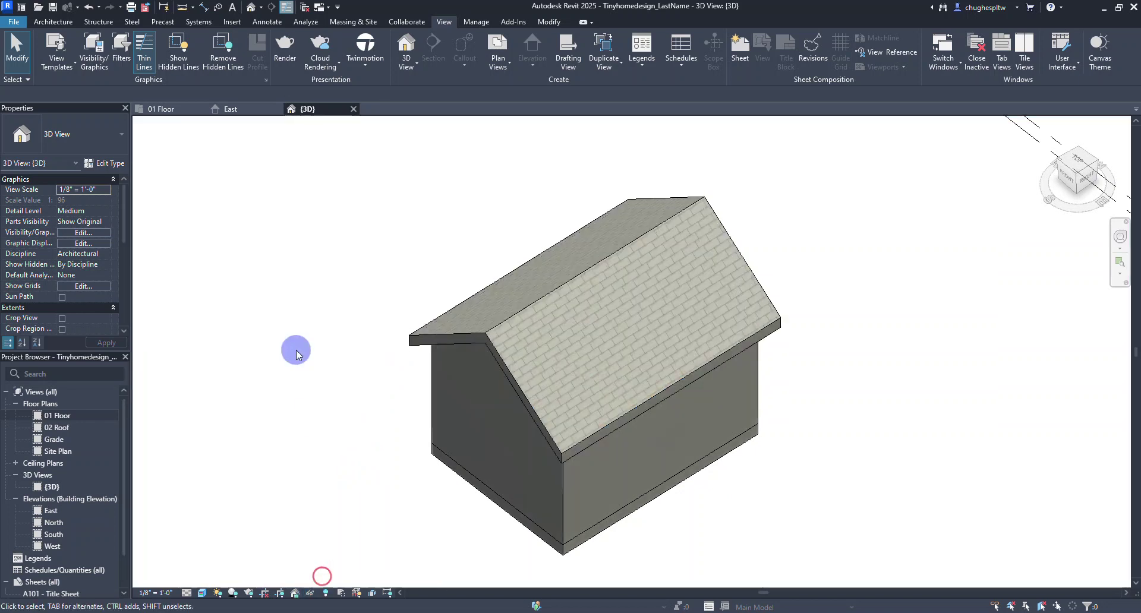
Step: Change the front gable wall's type to Exterior - Brick on Wood Stud
{"action": "middle_click_drag", "start_coordinate": [316, 264], "coordinate": [411, 220], "text": "shift"}
{"action": "middle_click_drag", "start_coordinate": [364, 341], "coordinate": [375, 262]}
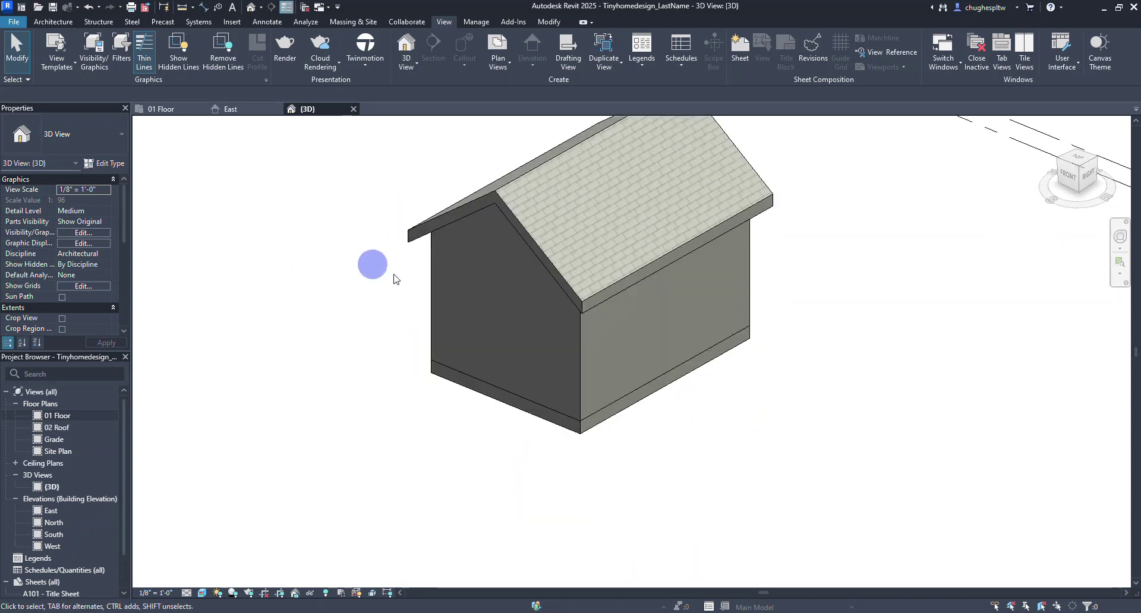
{"action": "left_click", "coordinate": [474, 377]}
{"action": "left_click", "coordinate": [93, 141]}
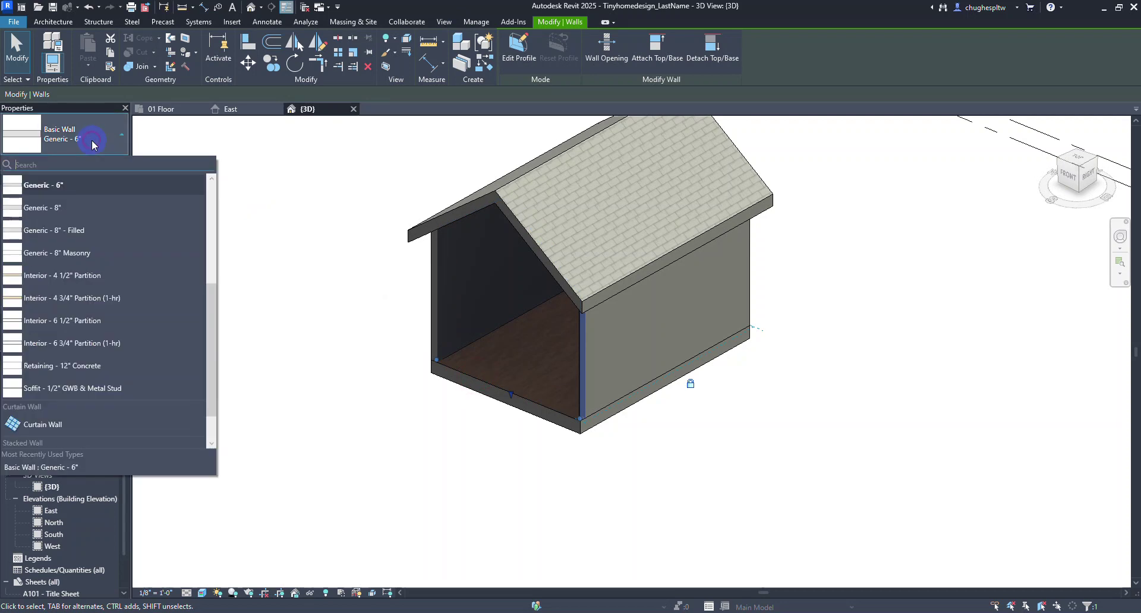
{"action": "scroll", "coordinate": [112, 262], "scroll_direction": "up", "scroll_amount": 3}
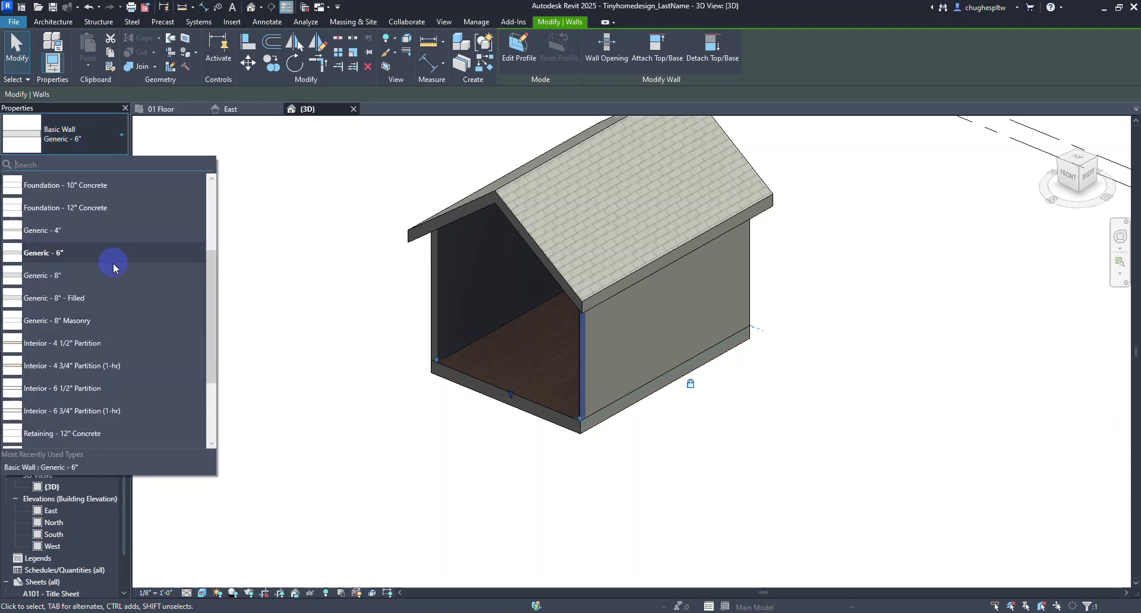
{"action": "mouse_move", "coordinate": [211, 262]}
{"action": "left_mouse_down"}
{"action": "mouse_move", "coordinate": [204, 364]}
{"action": "mouse_move", "coordinate": [214, 402]}
{"action": "mouse_move", "coordinate": [207, 273]}
{"action": "left_mouse_up"}
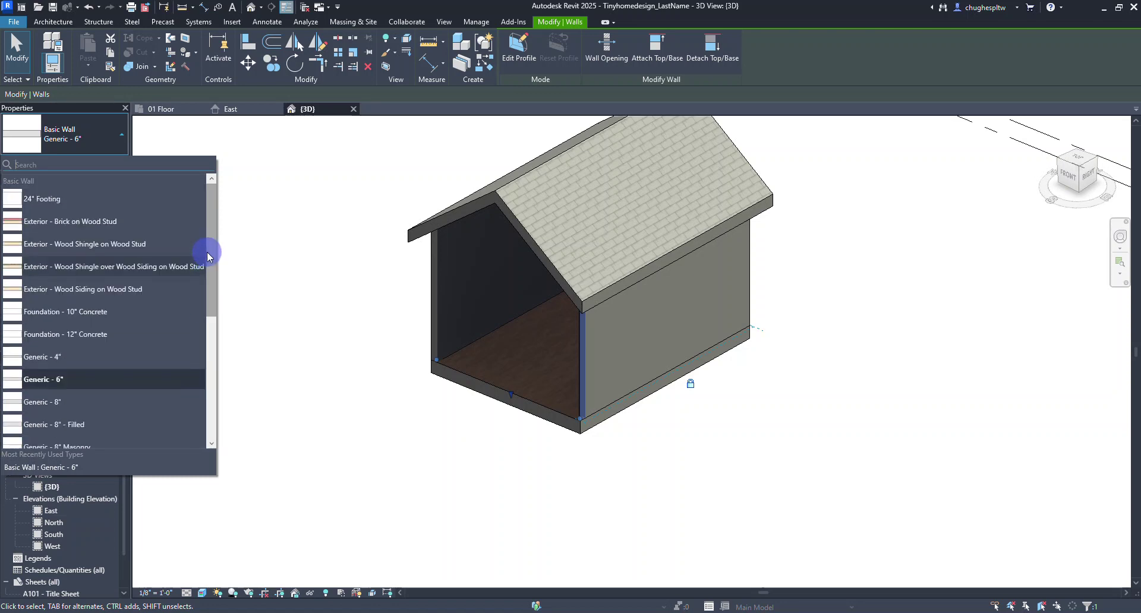
{"action": "left_click", "coordinate": [107, 224]}
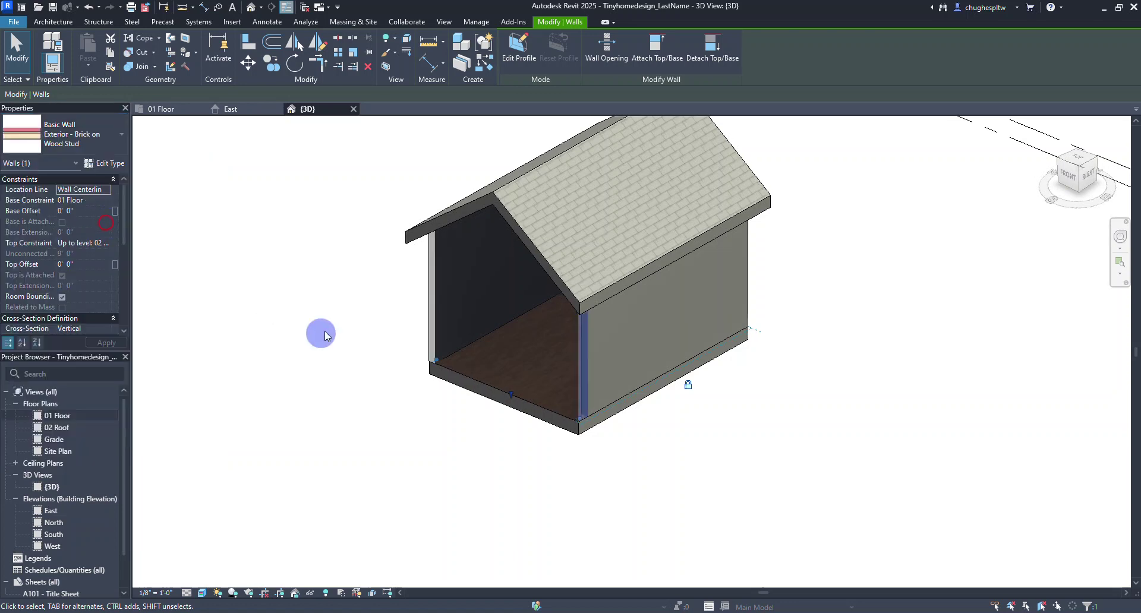
{"action": "left_click", "coordinate": [358, 302]}
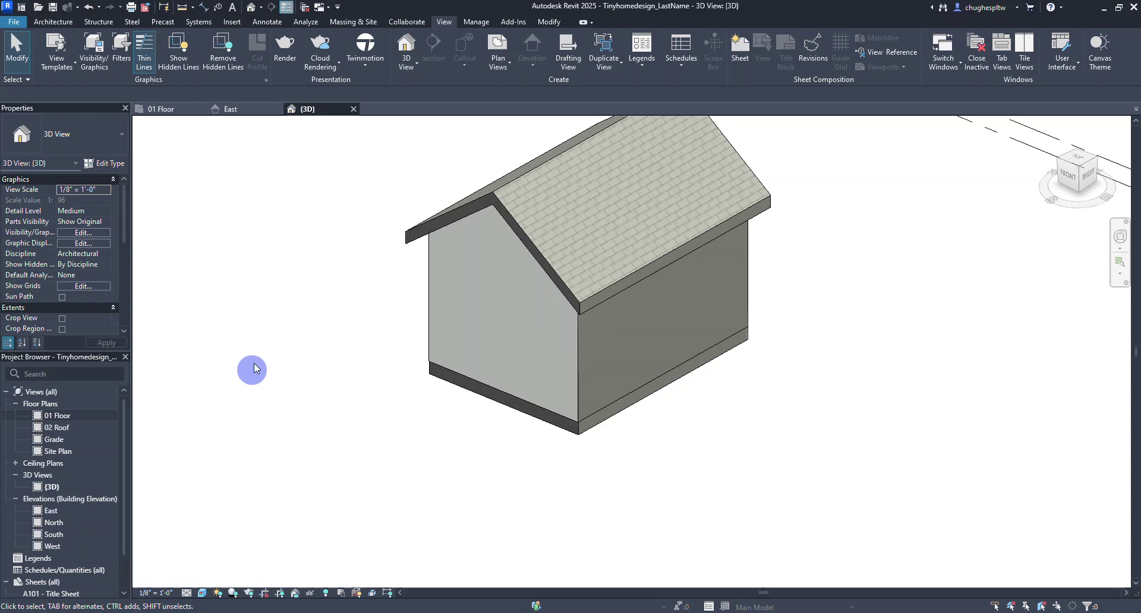
Step: Try to flip the orientation of the brick front wall in the 01 Floor plan
{"action": "left_click", "coordinate": [173, 113]}
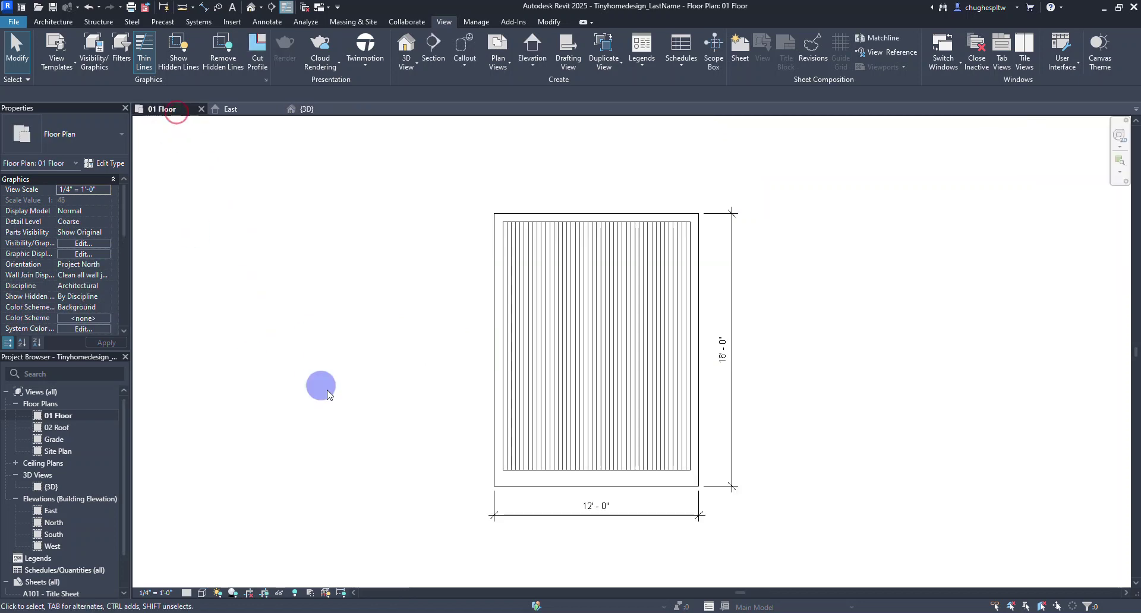
{"action": "left_click", "coordinate": [532, 470]}
{"action": "scroll", "coordinate": [535, 470], "scroll_direction": "up", "scroll_amount": 5}
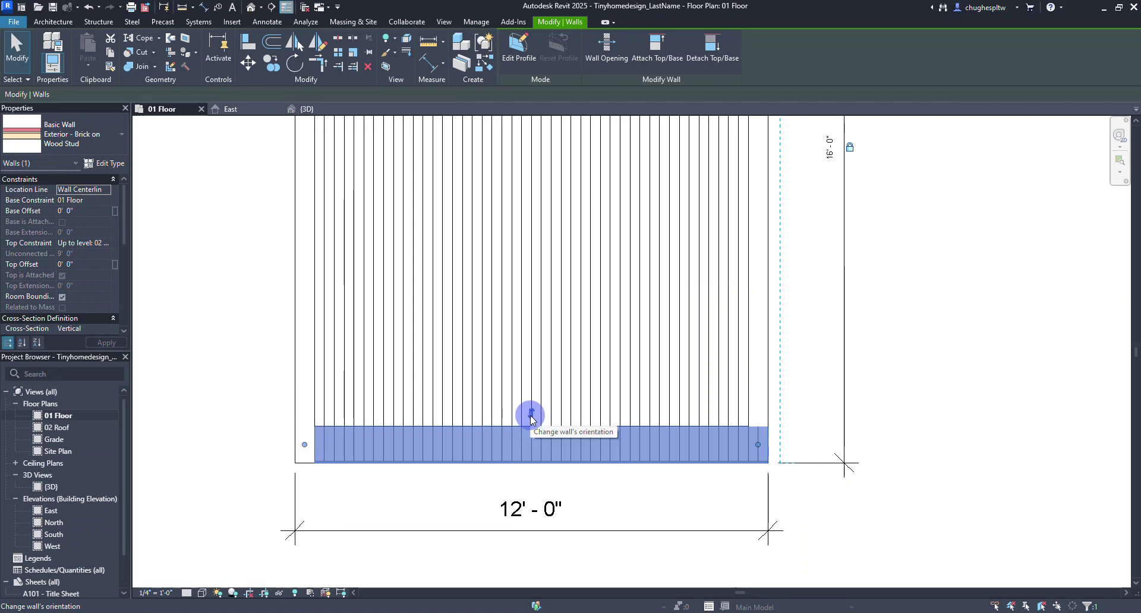
{"action": "left_click", "coordinate": [531, 416]}
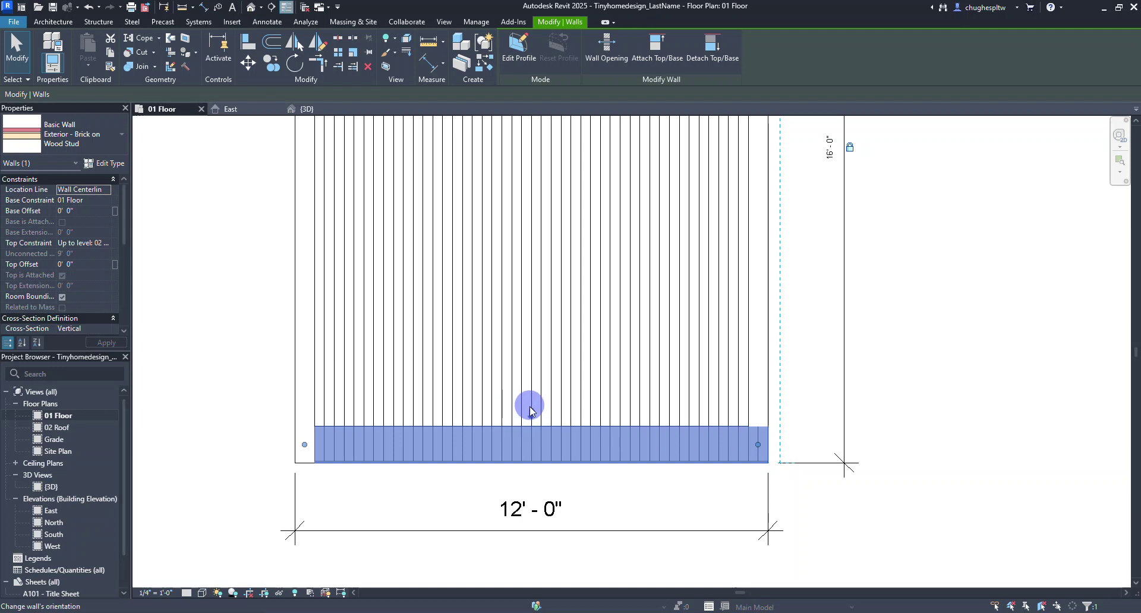
Step: Return to the 3D view and temporarily hide the gable roof element
{"action": "left_click", "coordinate": [320, 110]}
{"action": "middle_click_drag", "start_coordinate": [784, 468], "coordinate": [761, 499], "text": "shift"}
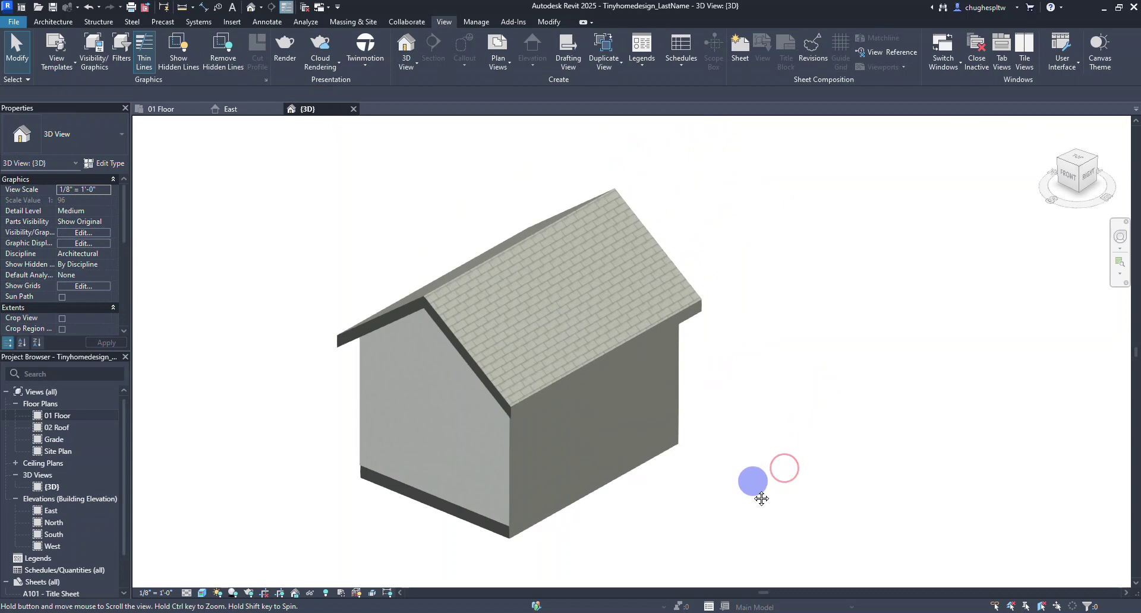
{"action": "left_click", "coordinate": [529, 240]}
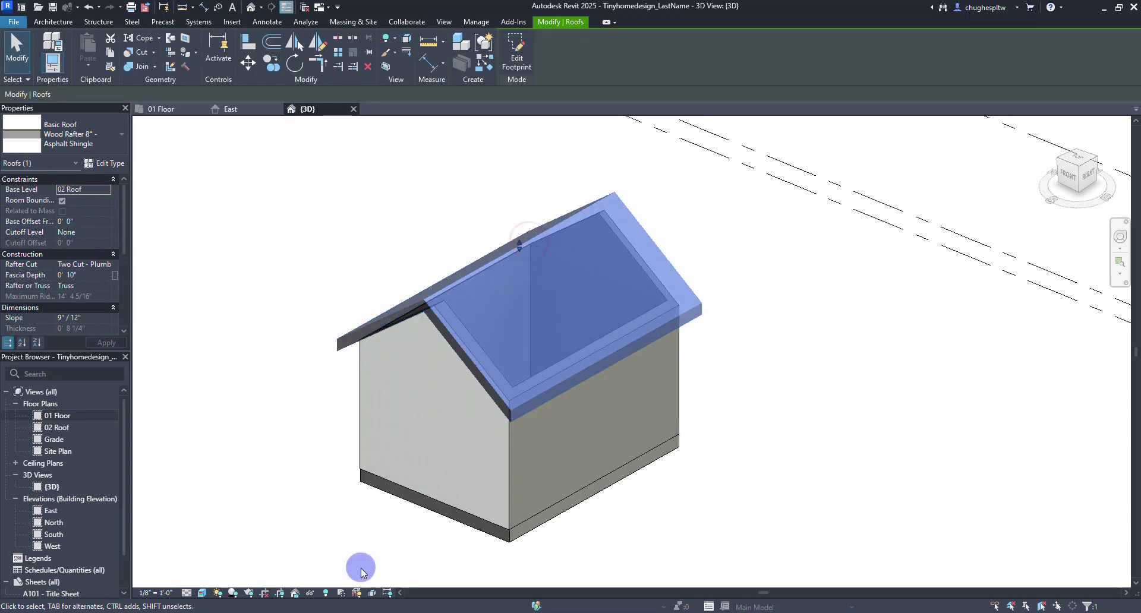
{"action": "left_click", "coordinate": [310, 593]}
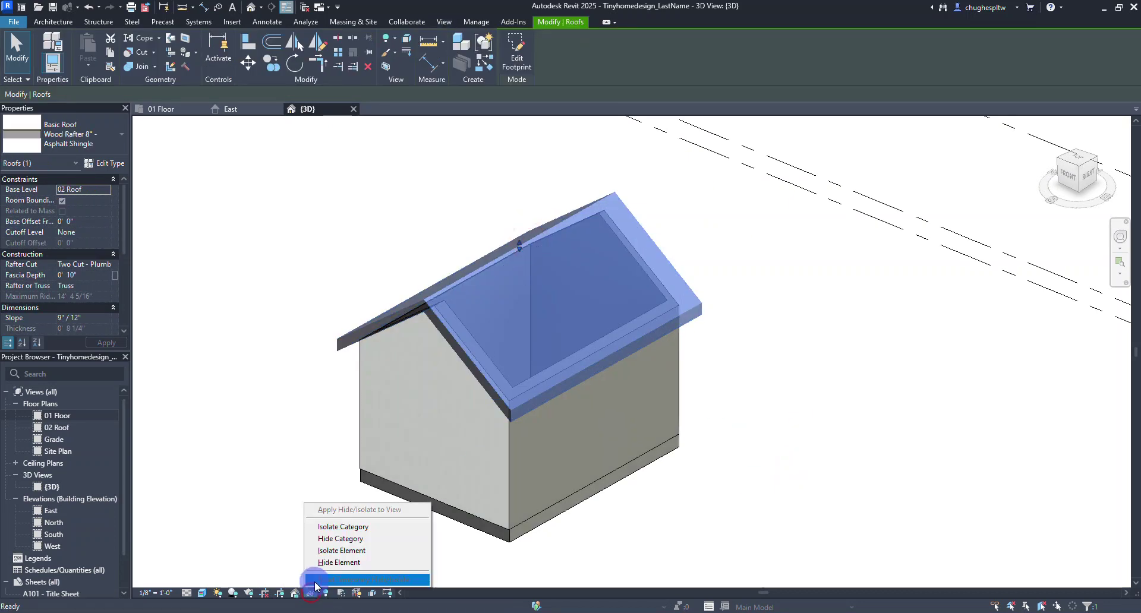
{"action": "left_click", "coordinate": [324, 563]}
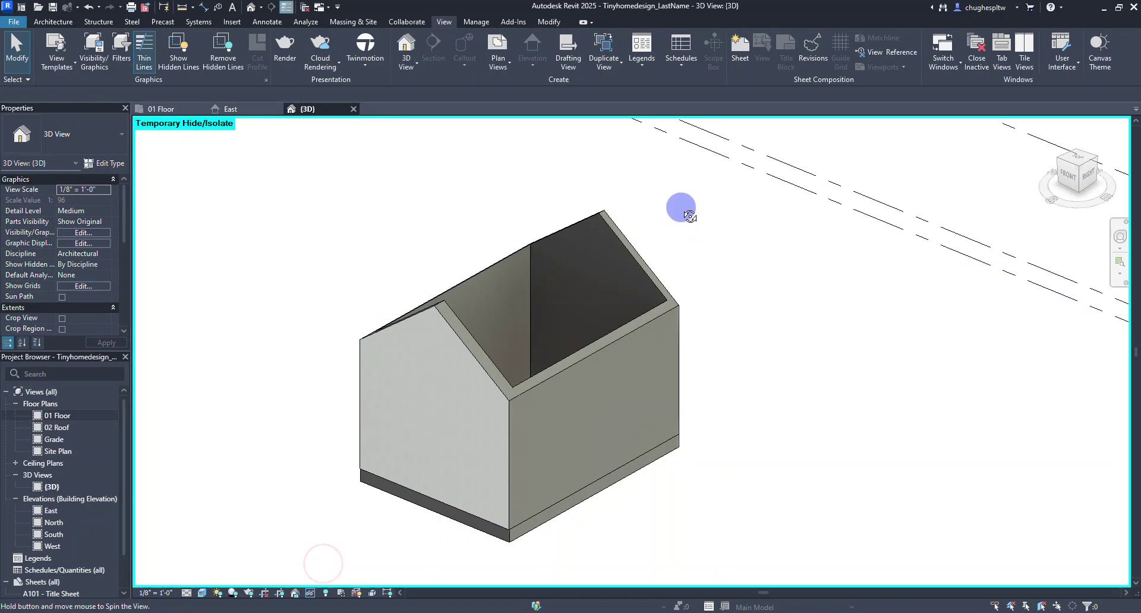
Step: Flip the front gable wall's orientation so its brick faces outward, and inspect how its base meets the floor edge
{"action": "middle_click_drag", "start_coordinate": [679, 208], "coordinate": [612, 193], "text": "shift"}
{"action": "scroll", "coordinate": [340, 220], "scroll_direction": "up", "scroll_amount": 3}
{"action": "scroll", "coordinate": [340, 226], "scroll_direction": "down", "scroll_amount": 5}
{"action": "middle_click_drag", "start_coordinate": [412, 232], "coordinate": [402, 209]}
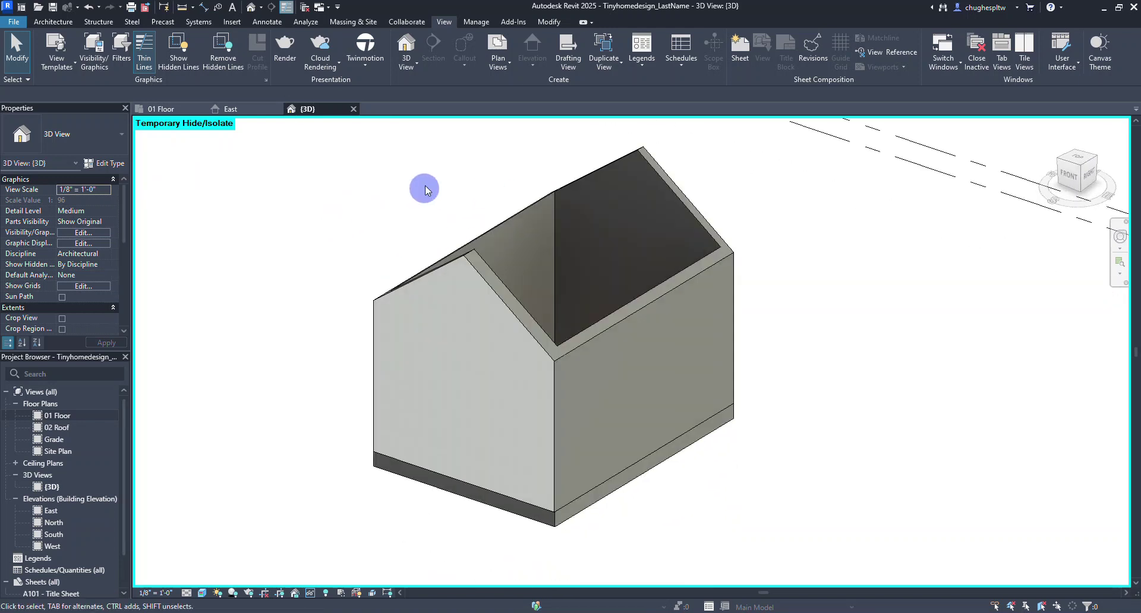
{"action": "left_click", "coordinate": [495, 276]}
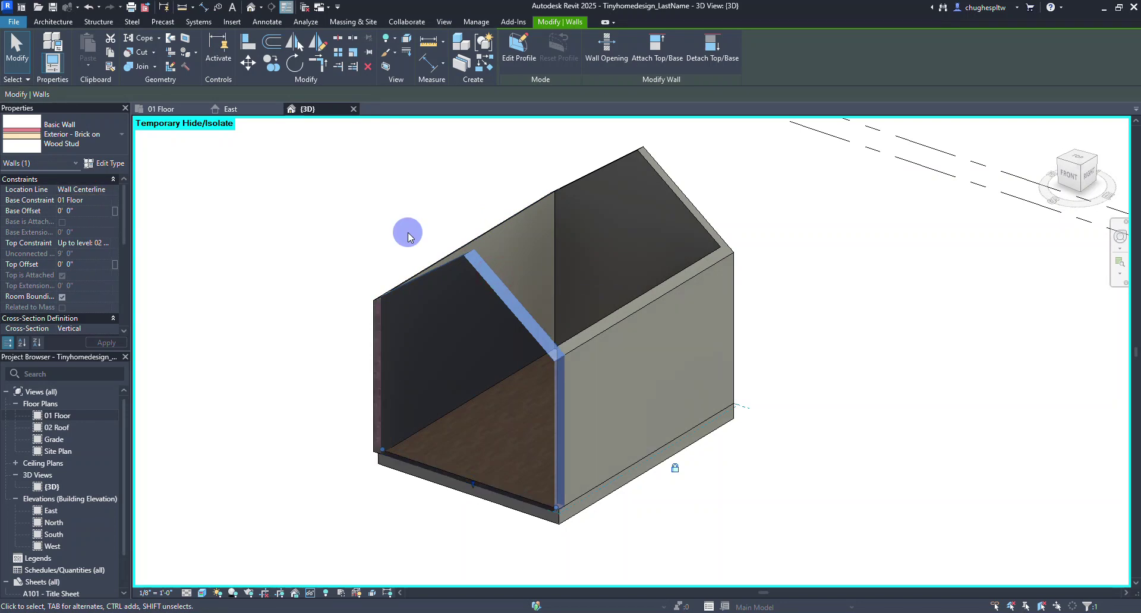
{"action": "left_click", "coordinate": [389, 244]}
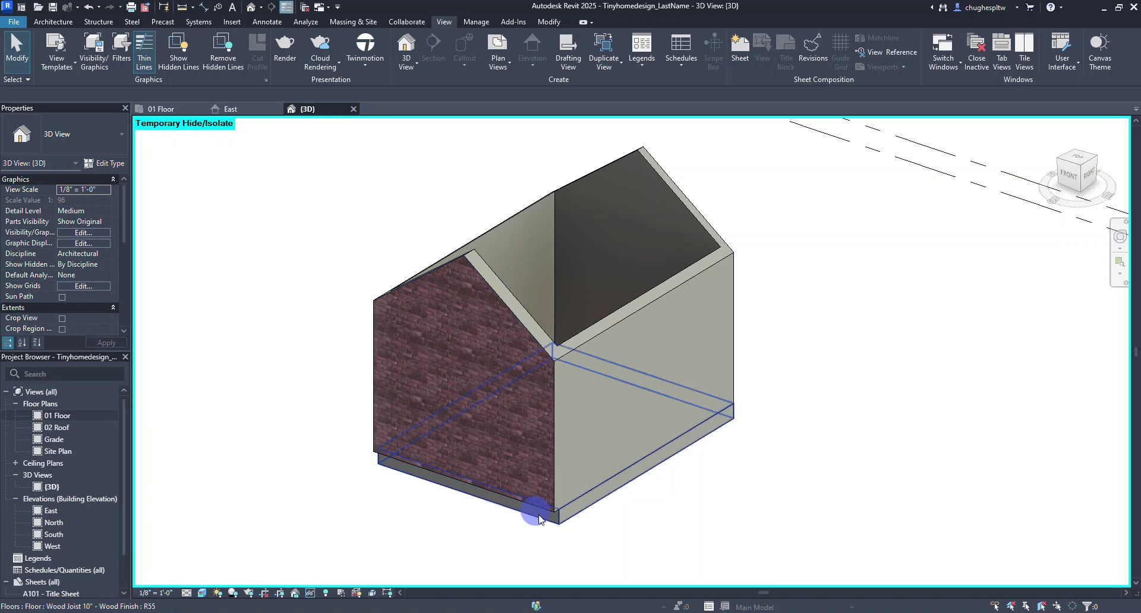
{"action": "scroll", "coordinate": [541, 529], "scroll_direction": "up", "scroll_amount": 2}
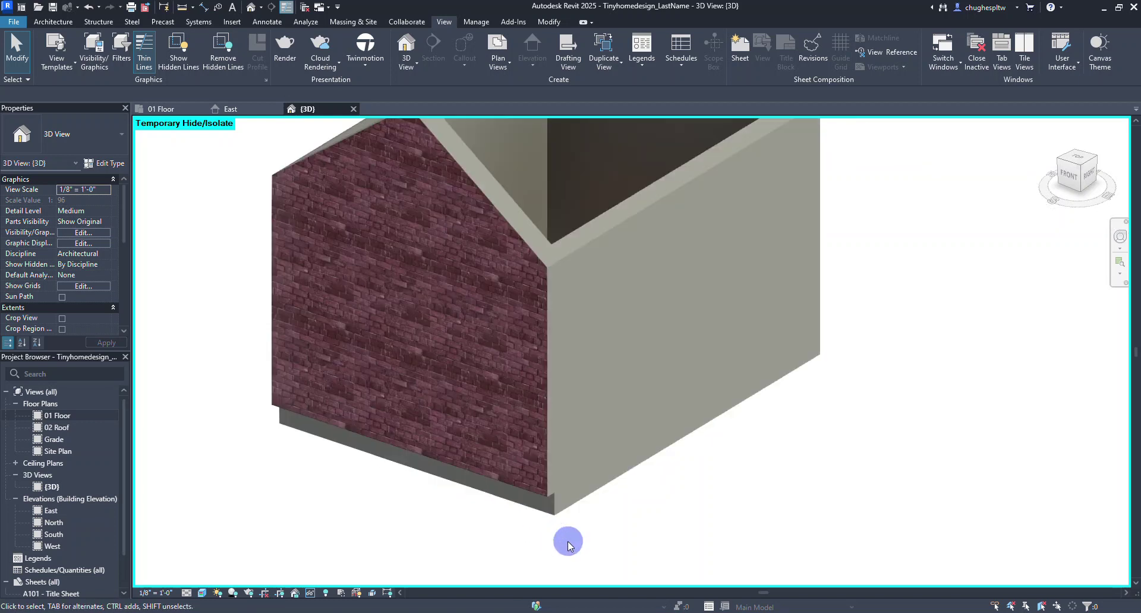
{"action": "scroll", "coordinate": [469, 519], "scroll_direction": "down", "scroll_amount": 3}
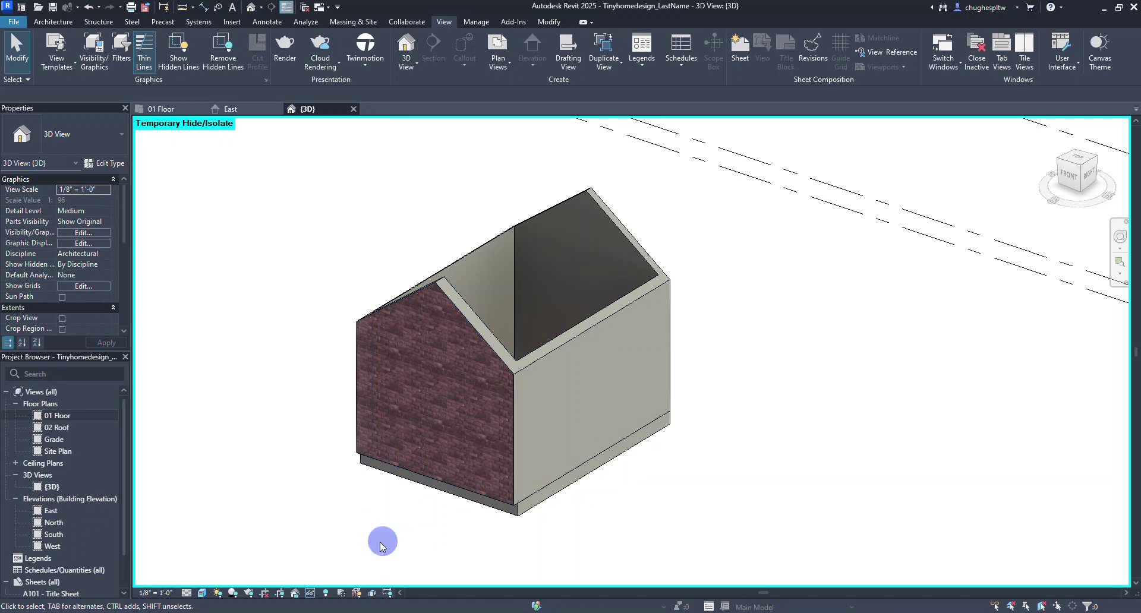
Step: Change the two side walls and the rear gable wall to Exterior - Wood Siding on Wood Stud, removing the unsatisfied constraints
{"action": "left_click", "coordinate": [591, 330]}
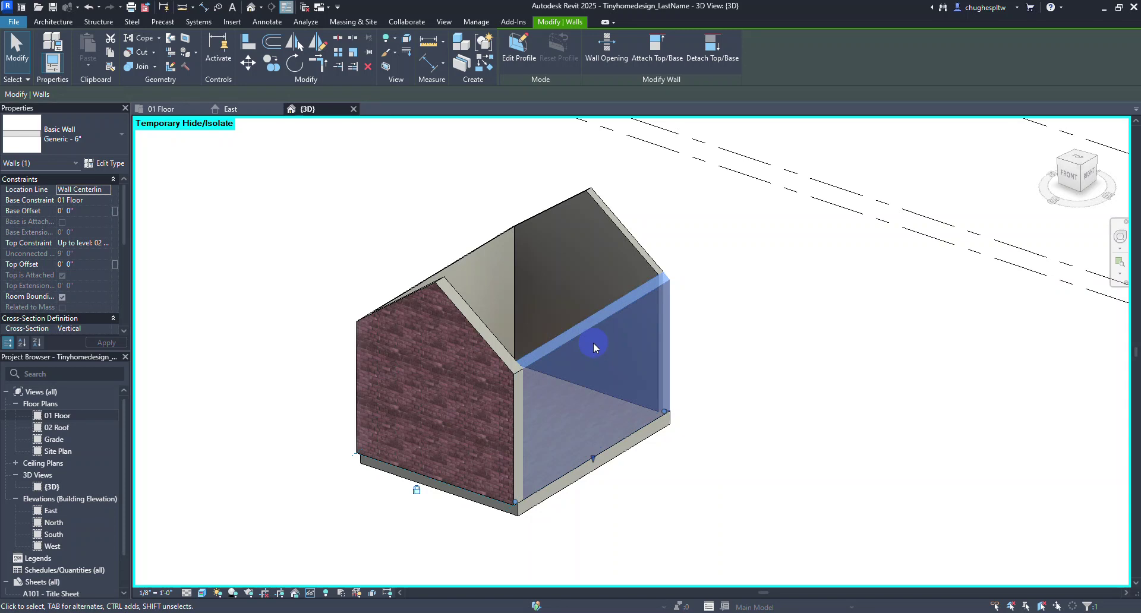
{"action": "left_click", "coordinate": [619, 228], "text": "ctrl"}
{"action": "left_click", "coordinate": [488, 243], "text": "ctrl"}
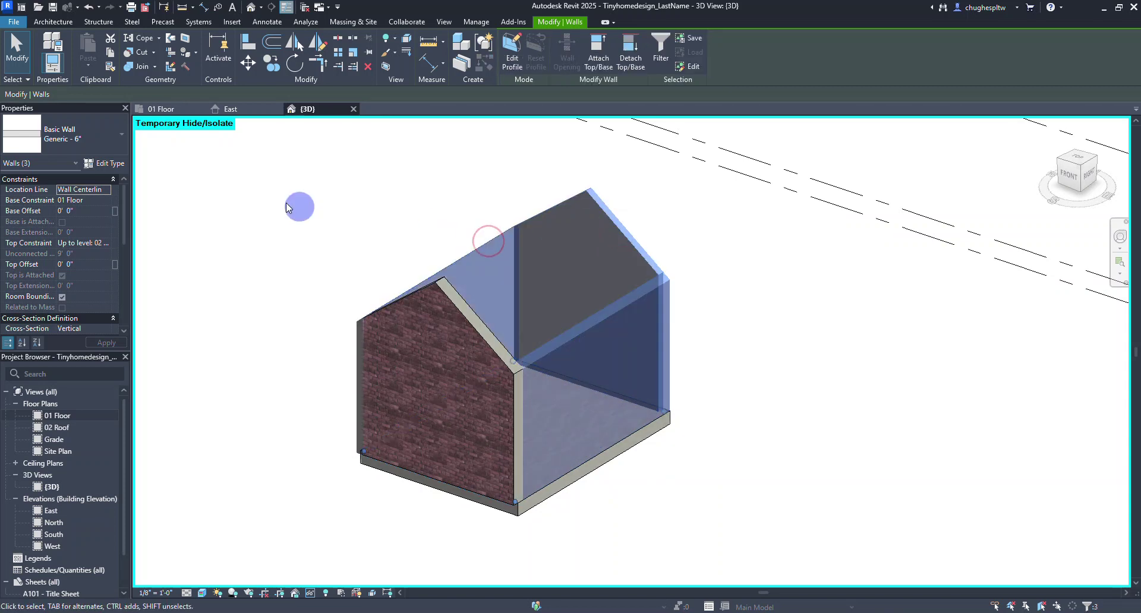
{"action": "left_click", "coordinate": [113, 147]}
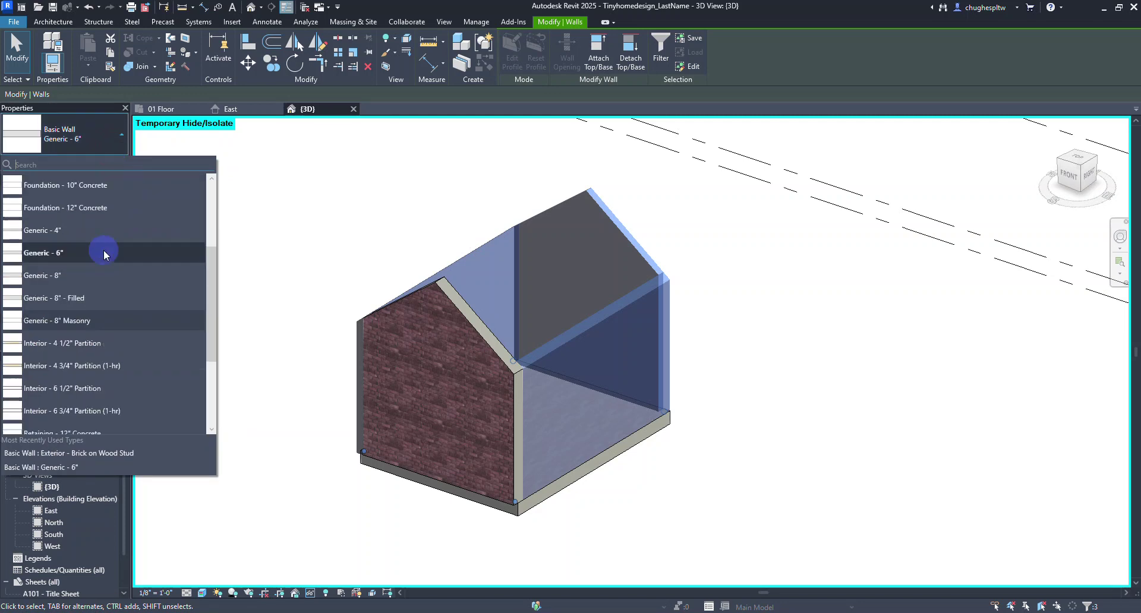
{"action": "scroll", "coordinate": [101, 257], "scroll_direction": "up", "scroll_amount": 2}
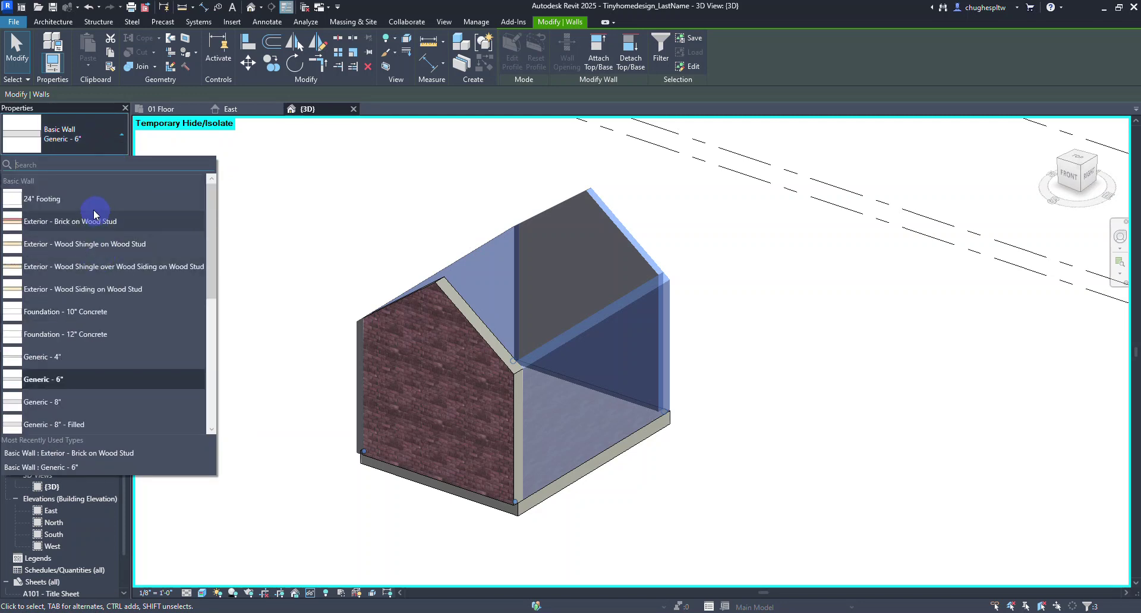
{"action": "left_click", "coordinate": [87, 290]}
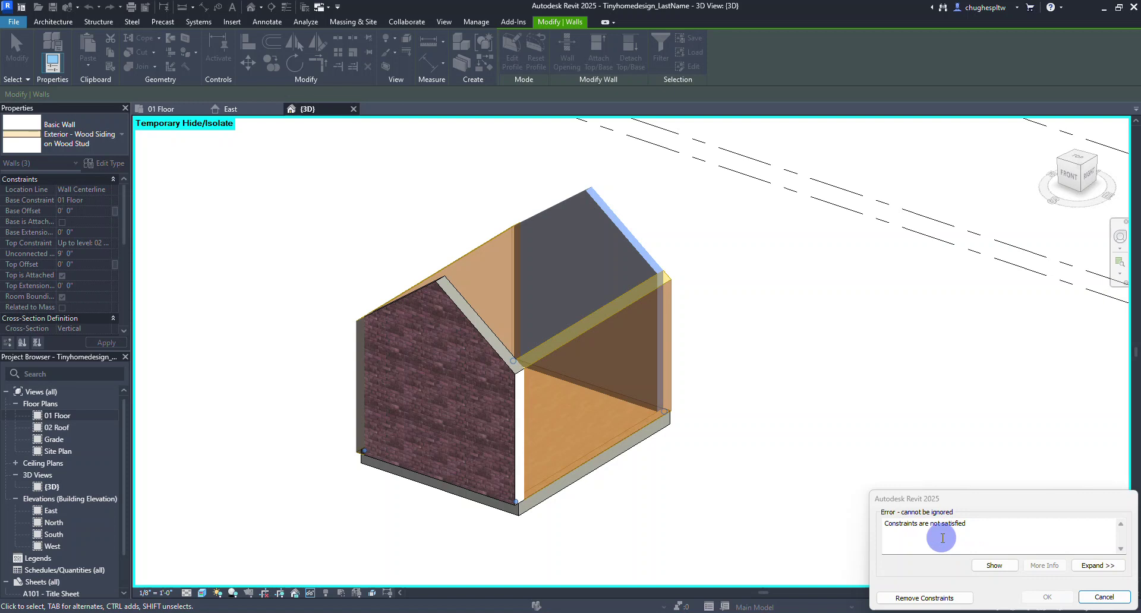
{"action": "left_click", "coordinate": [909, 597]}
{"action": "left_click", "coordinate": [307, 227]}
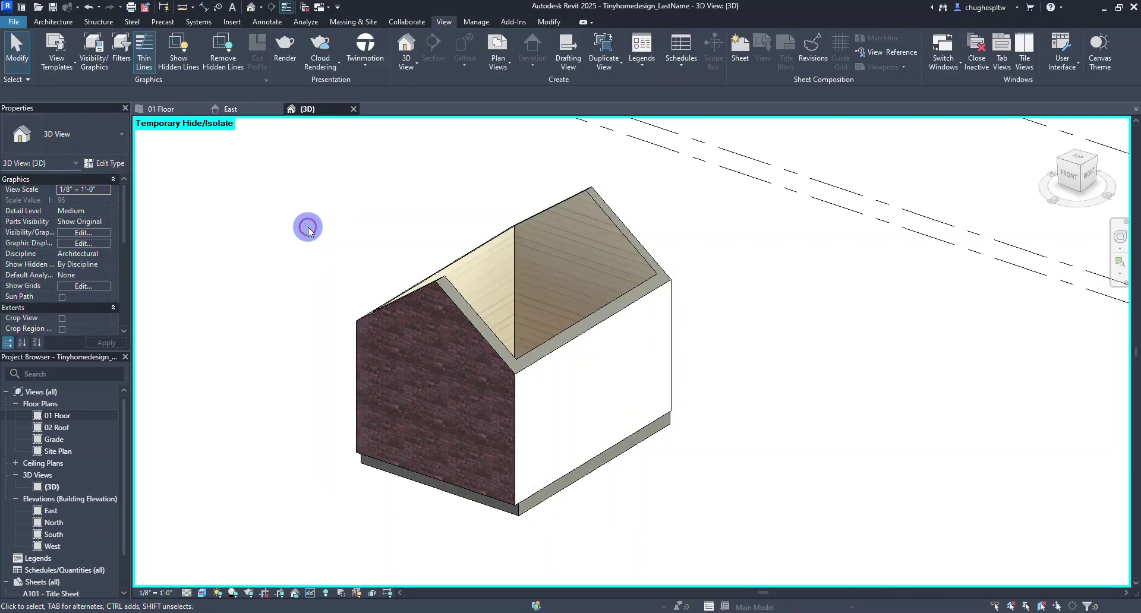
Step: Flip the orientation of the three wood siding walls so the siding faces outward, and check them from all sides
{"action": "left_click", "coordinate": [582, 336]}
{"action": "left_click", "coordinate": [615, 213], "text": "ctrl"}
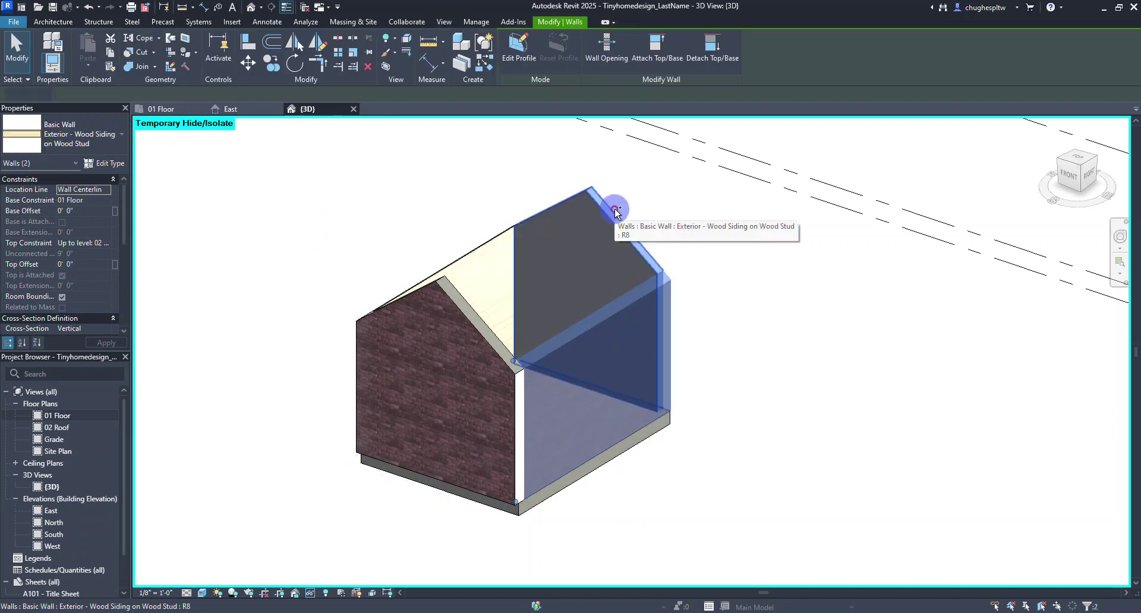
{"action": "left_click", "coordinate": [502, 234], "text": "ctrl"}
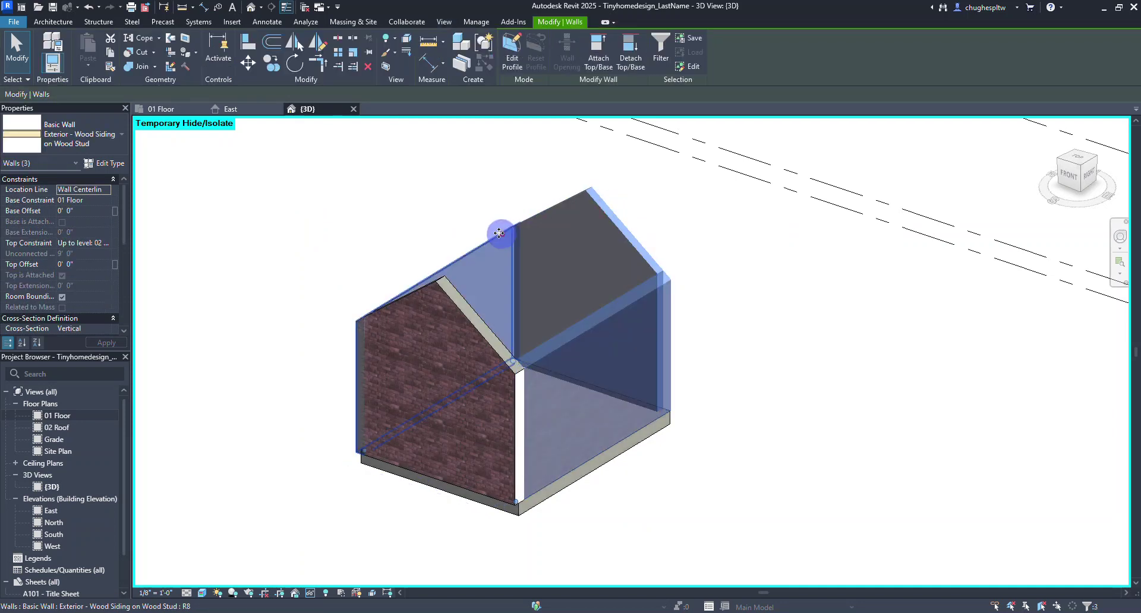
{"action": "left_click", "coordinate": [405, 233]}
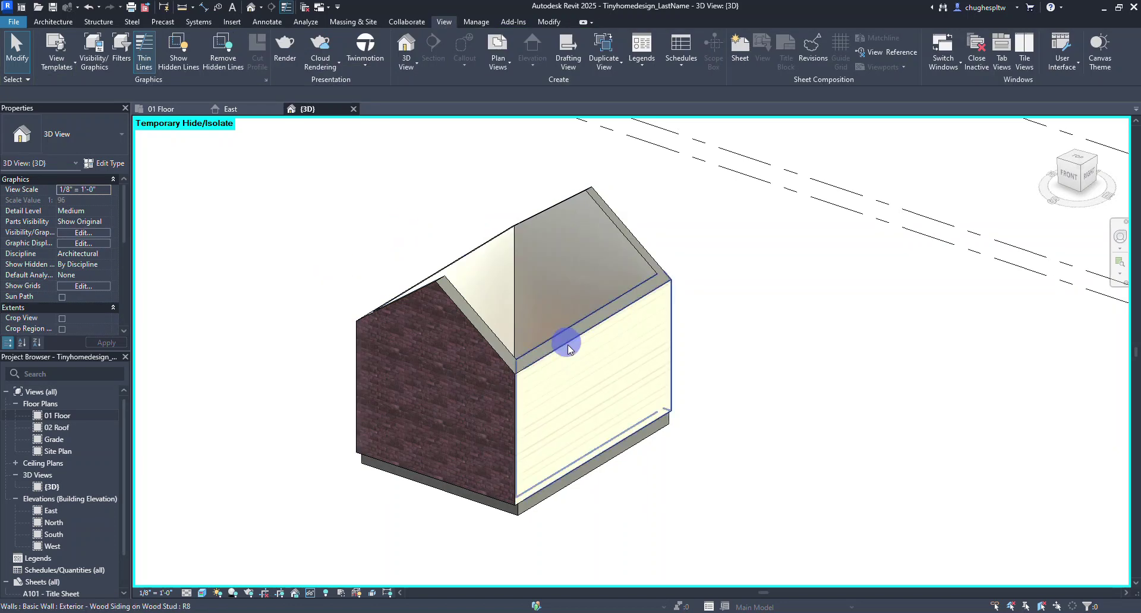
{"action": "middle_click_drag", "start_coordinate": [718, 318], "coordinate": [943, 293], "text": "shift"}
{"action": "scroll", "coordinate": [543, 372], "scroll_direction": "up", "scroll_amount": 4}
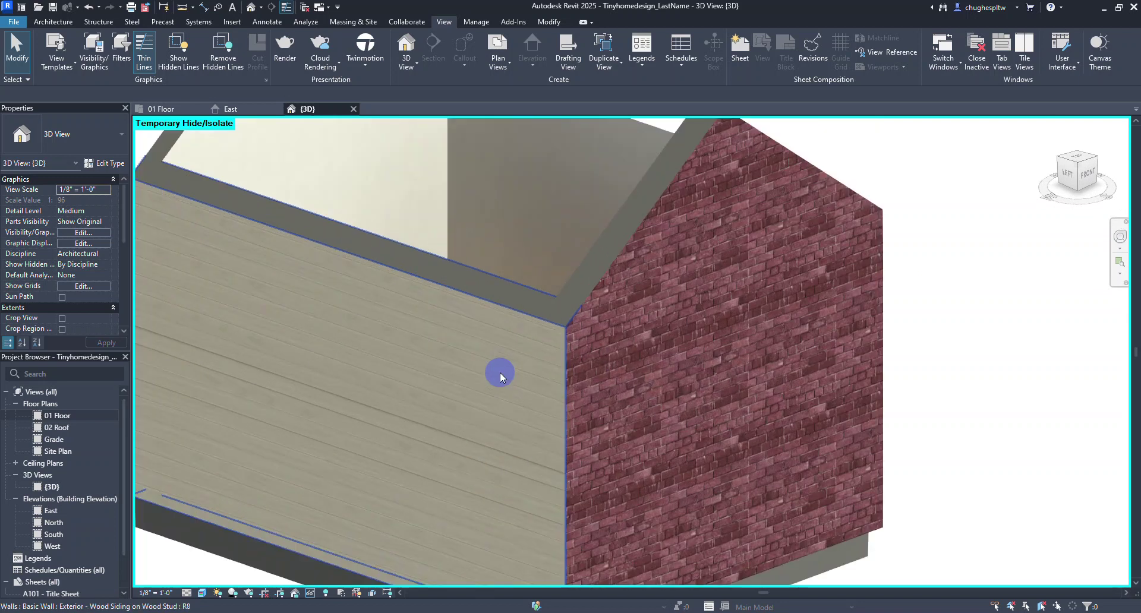
{"action": "scroll", "coordinate": [501, 372], "scroll_direction": "down", "scroll_amount": 4}
{"action": "middle_click_drag", "start_coordinate": [500, 371], "coordinate": [707, 397], "text": "shift"}
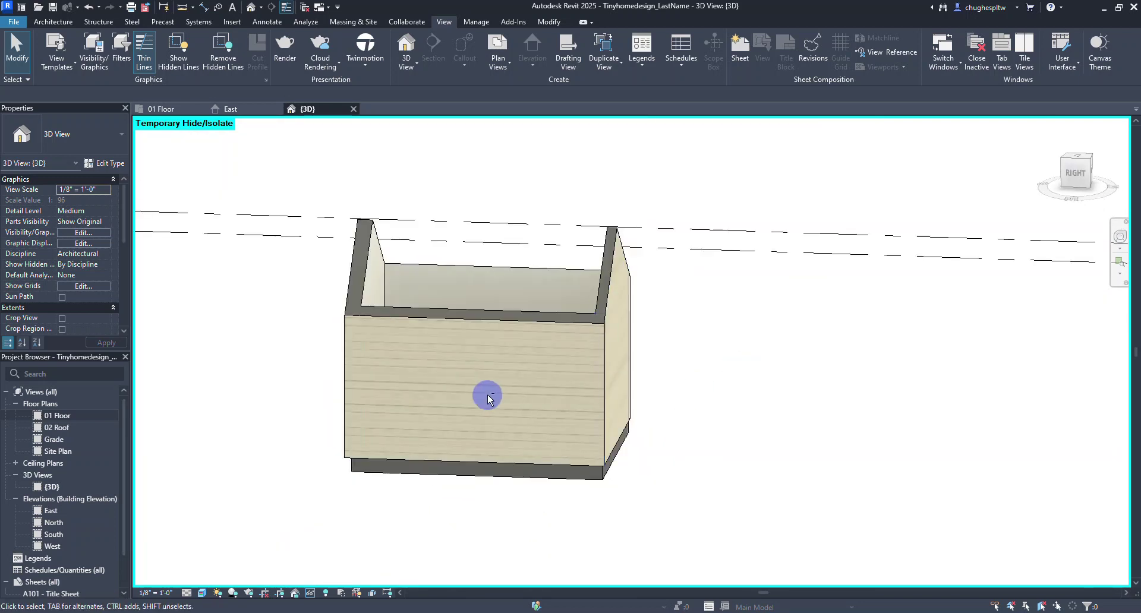
{"action": "middle_click_drag", "start_coordinate": [493, 404], "coordinate": [634, 400], "text": "shift"}
{"action": "middle_click_drag", "start_coordinate": [711, 331], "coordinate": [722, 415], "text": "shift"}
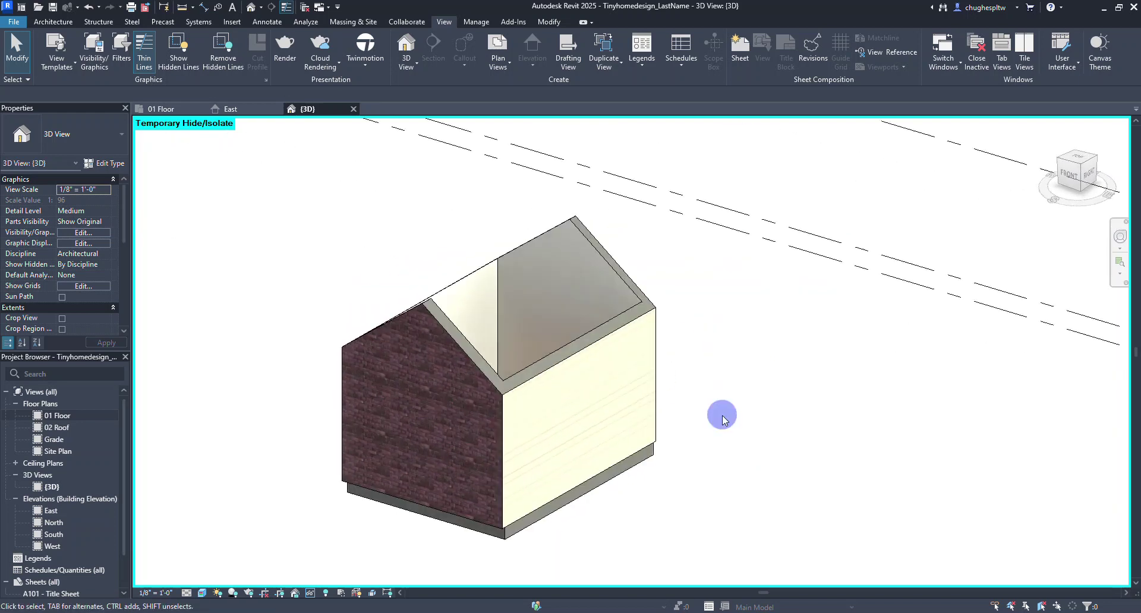
{"action": "scroll", "coordinate": [716, 392], "scroll_direction": "down", "scroll_amount": 3}
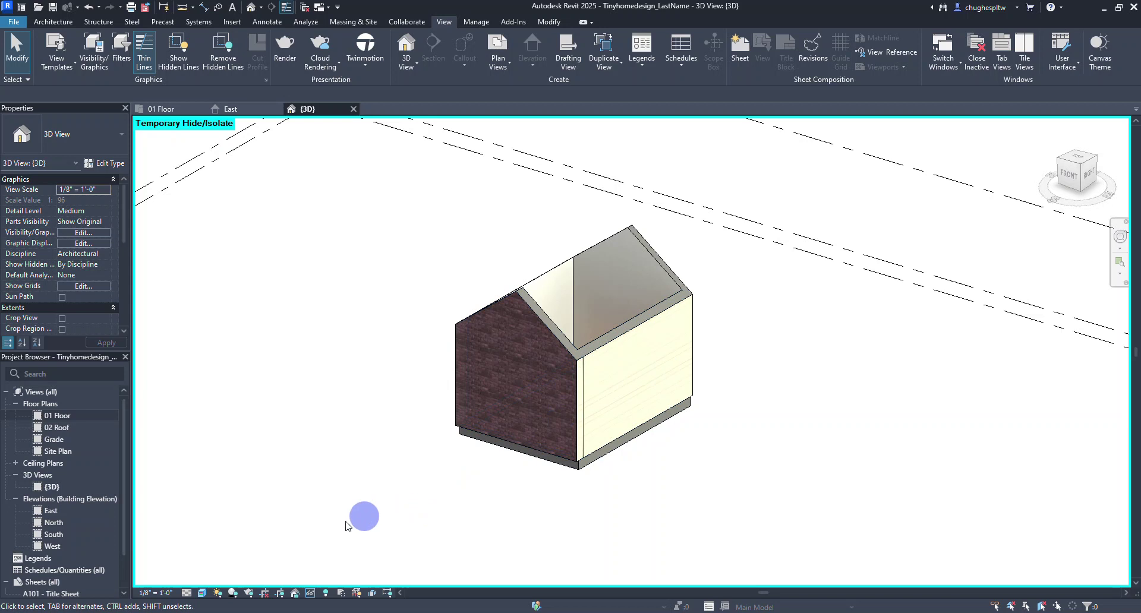
Step: Switch the 3D view to the Shaded visual style and inspect the brick and siding patterns around the house
{"action": "left_click", "coordinate": [203, 595]}
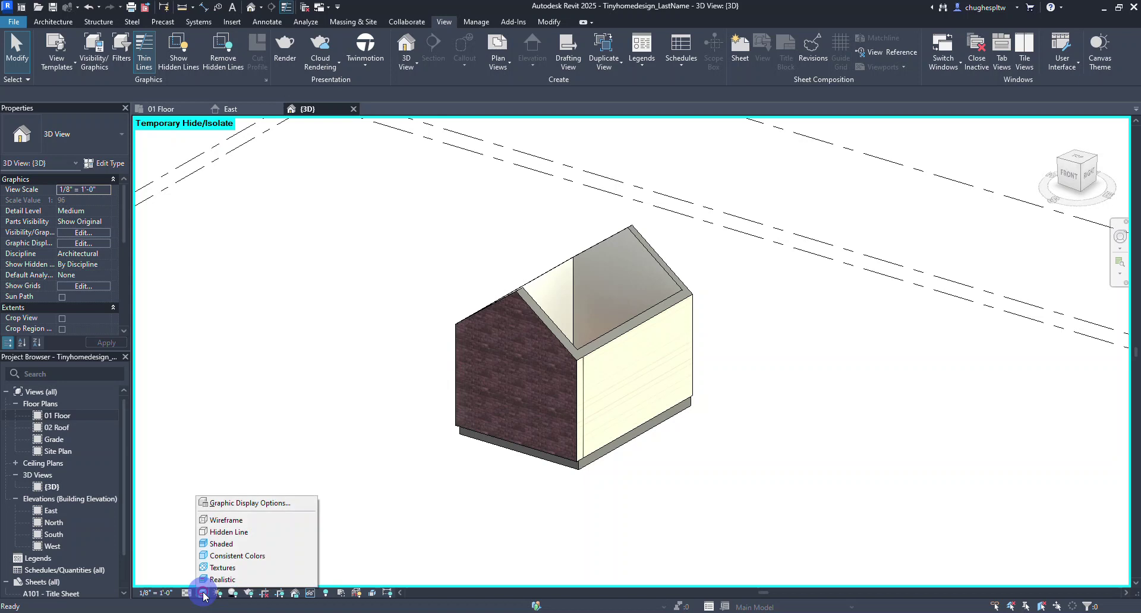
{"action": "left_click", "coordinate": [217, 546]}
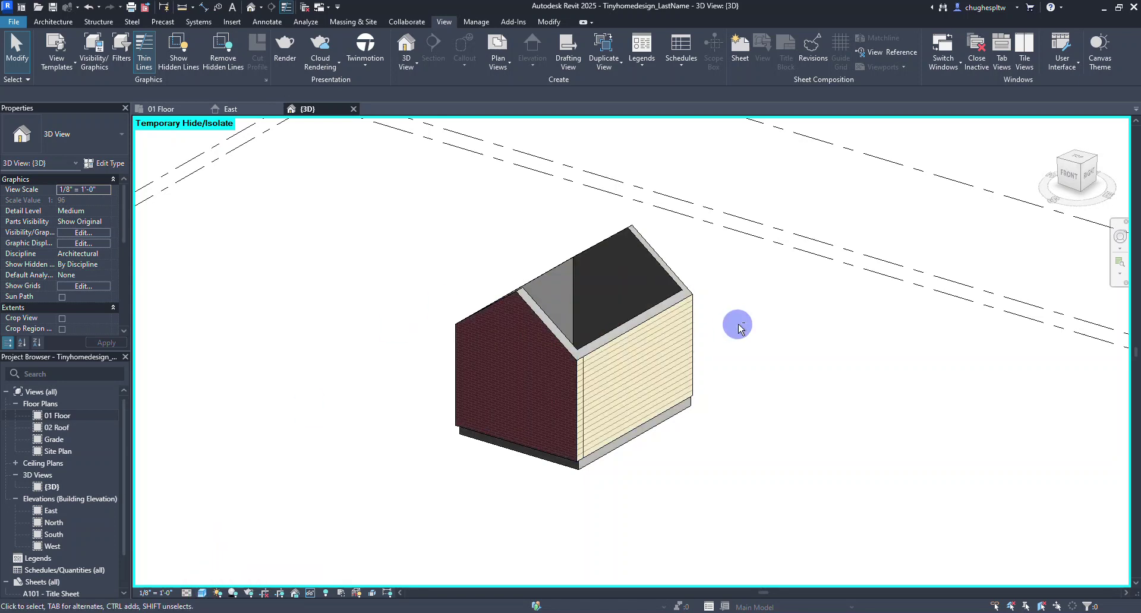
{"action": "middle_click_drag", "start_coordinate": [737, 323], "coordinate": [444, 315], "text": "shift"}
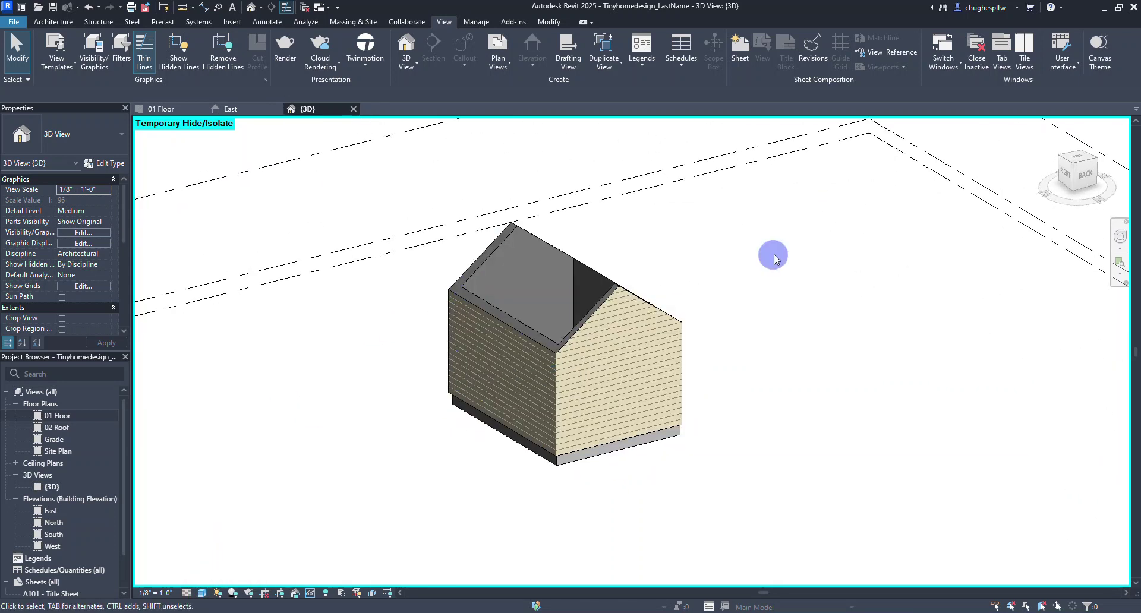
{"action": "middle_click_drag", "start_coordinate": [776, 246], "coordinate": [349, 262], "text": "shift"}
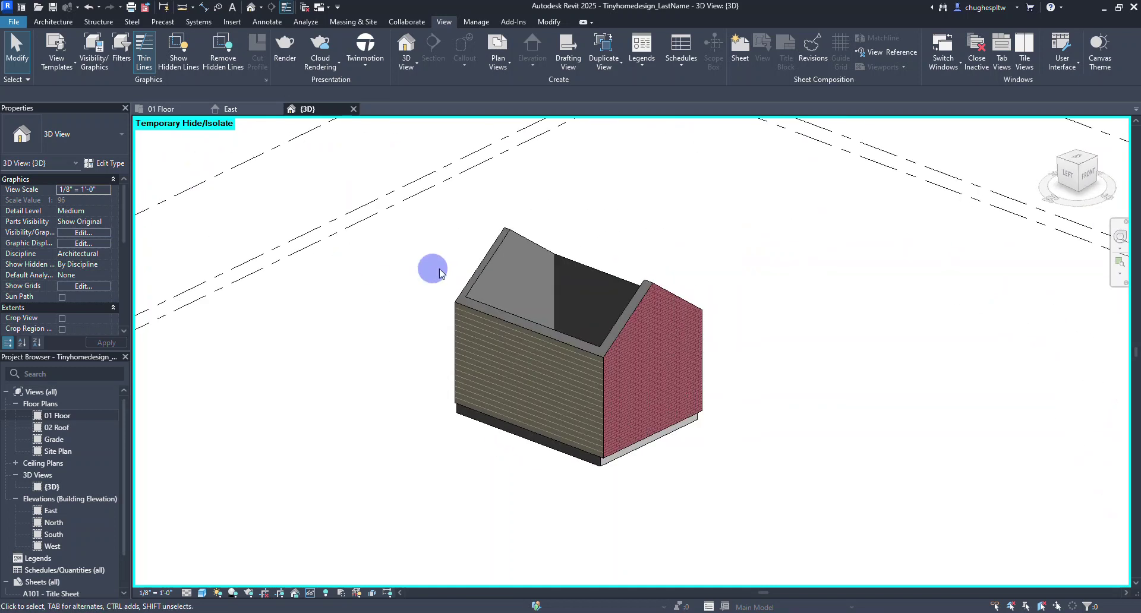
{"action": "middle_click_drag", "start_coordinate": [736, 240], "coordinate": [688, 271], "text": "shift"}
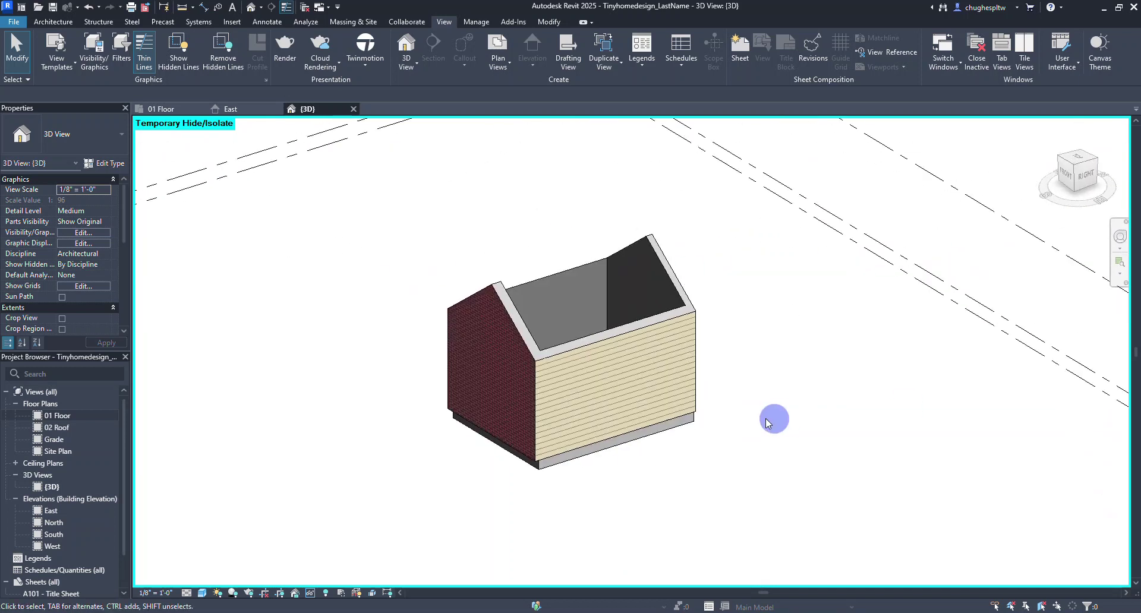
Step: Reset the temporary hide/isolate in the 3D view to restore the gable roof, and look closely at its surface
{"action": "left_click", "coordinate": [311, 593]}
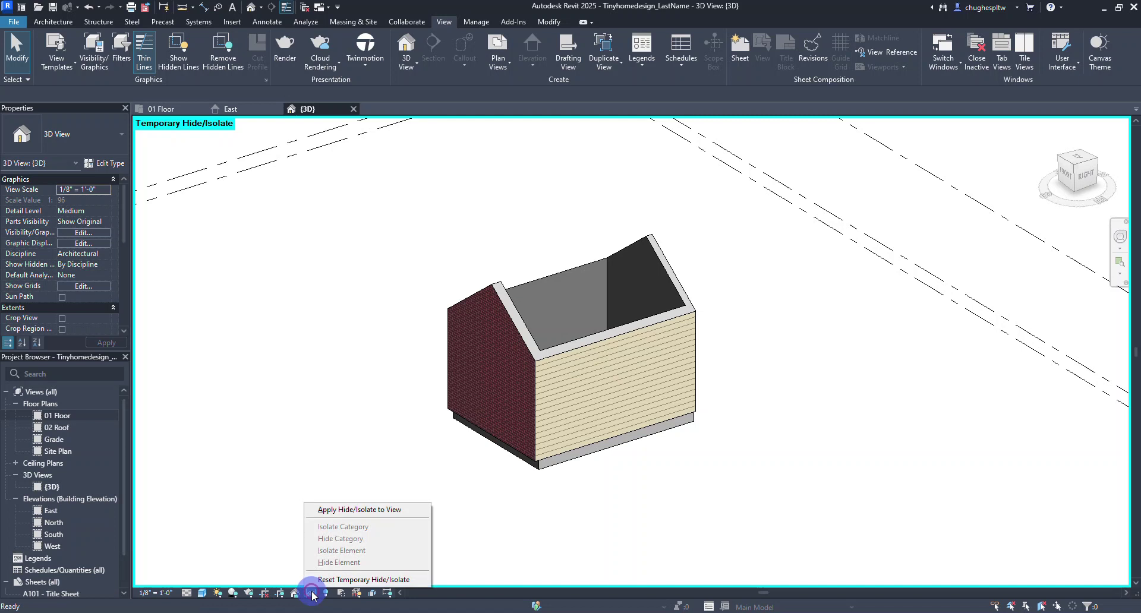
{"action": "left_click", "coordinate": [333, 580]}
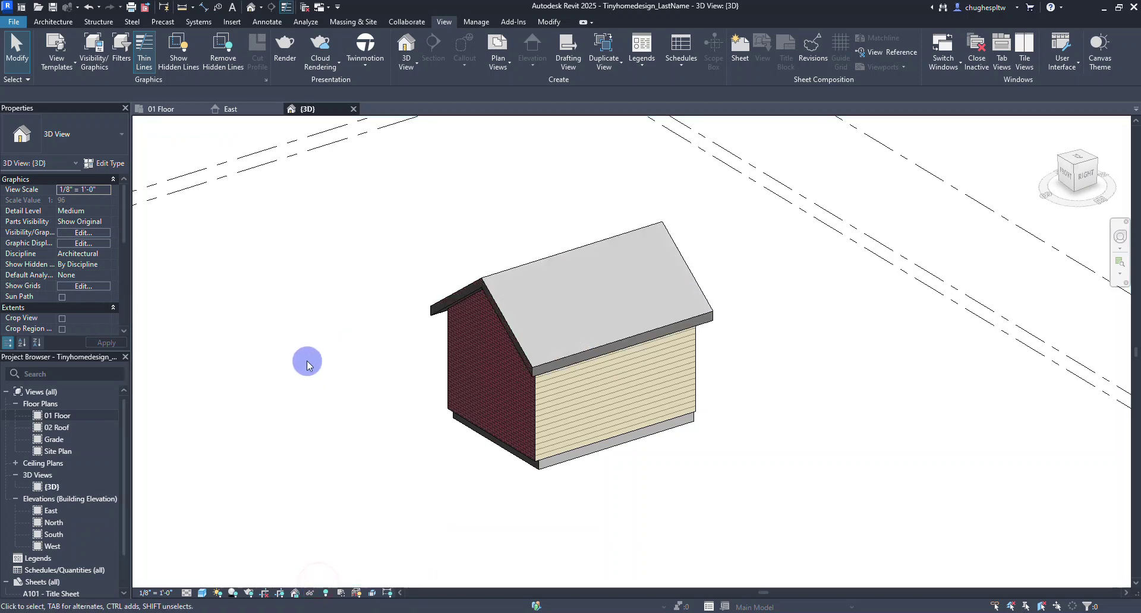
{"action": "middle_click_drag", "start_coordinate": [305, 359], "coordinate": [362, 356], "text": "shift"}
{"action": "scroll", "coordinate": [594, 278], "scroll_direction": "up", "scroll_amount": 5}
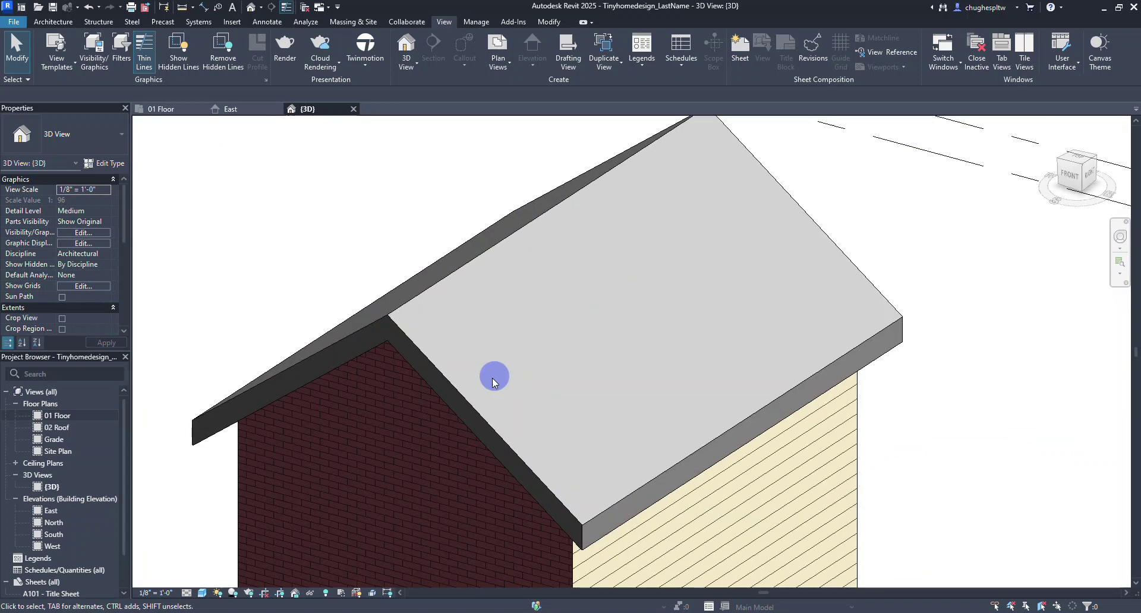
Step: Set the 3D view's visual style to Realistic and restore the Home orientation
{"action": "left_click", "coordinate": [203, 591]}
{"action": "left_click", "coordinate": [204, 580]}
{"action": "scroll", "coordinate": [267, 428], "scroll_direction": "down", "scroll_amount": 4}
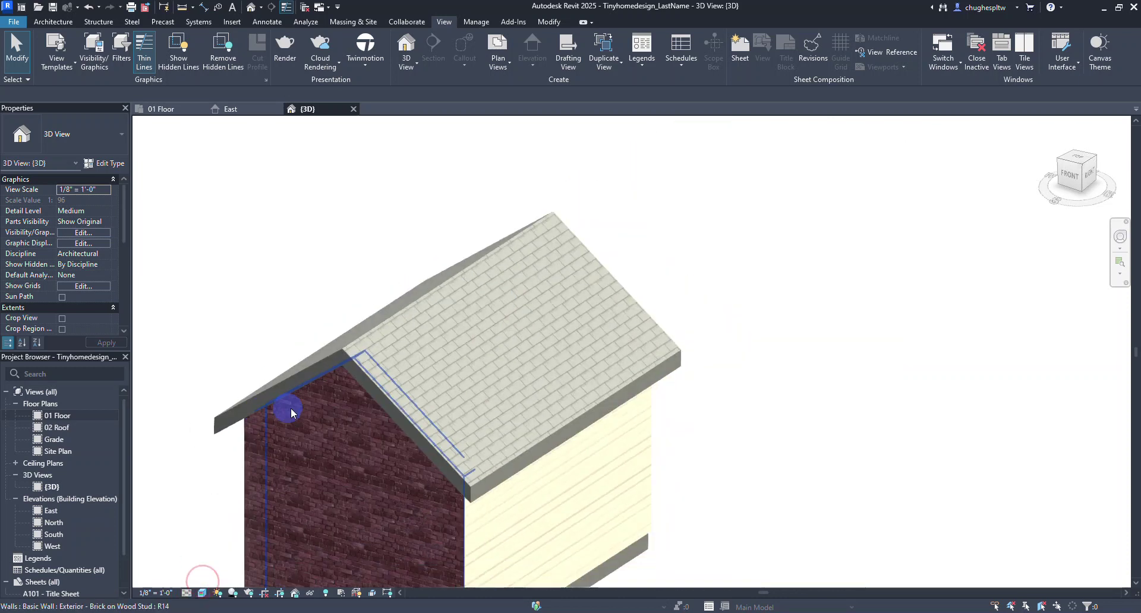
{"action": "middle_click_drag", "start_coordinate": [661, 400], "coordinate": [825, 310]}
{"action": "scroll", "coordinate": [825, 313], "scroll_direction": "down", "scroll_amount": 2}
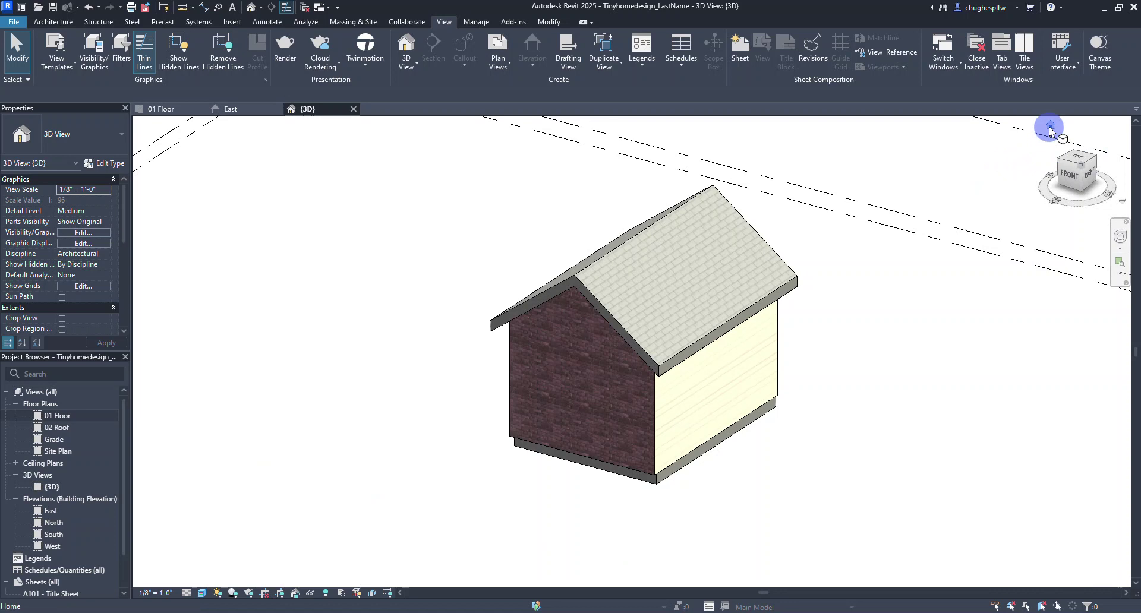
{"action": "left_click", "coordinate": [1049, 126]}
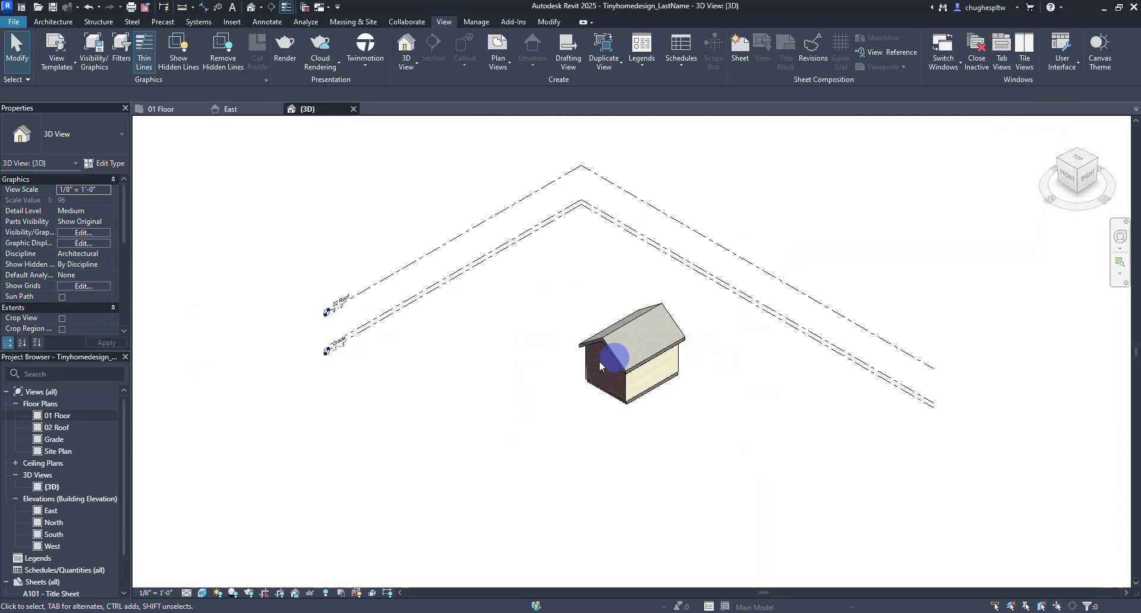
Step: Review the whole 01 Floor plan with its overall dimensions, and return to the 3D view of the house
{"action": "double_click", "coordinate": [73, 416]}
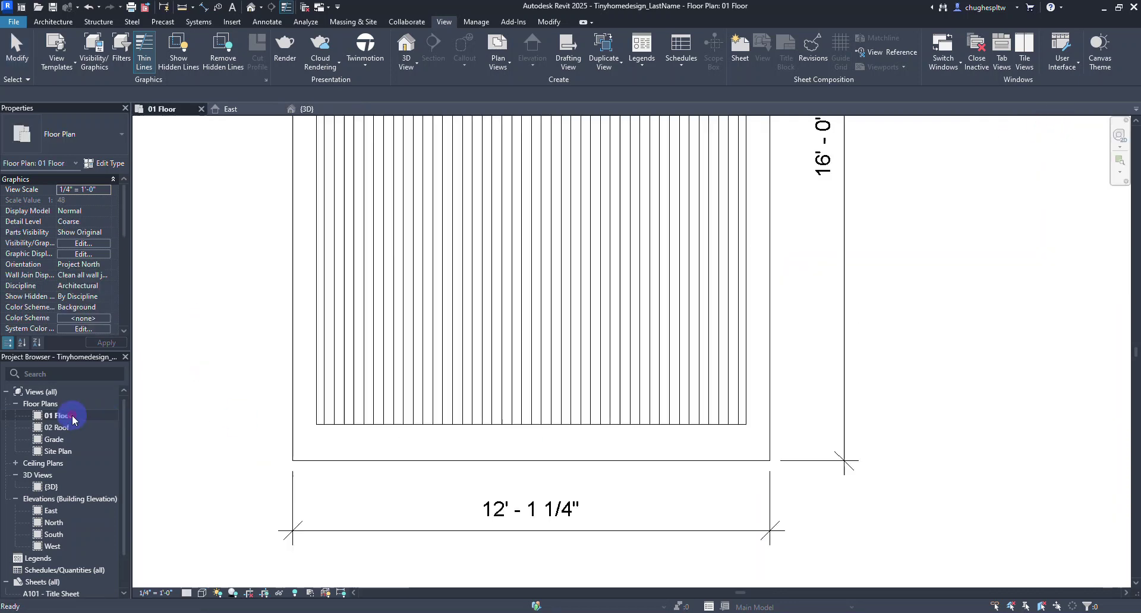
{"action": "middle_click_drag", "start_coordinate": [723, 361], "coordinate": [606, 394]}
{"action": "scroll", "coordinate": [606, 394], "scroll_direction": "down", "scroll_amount": 3}
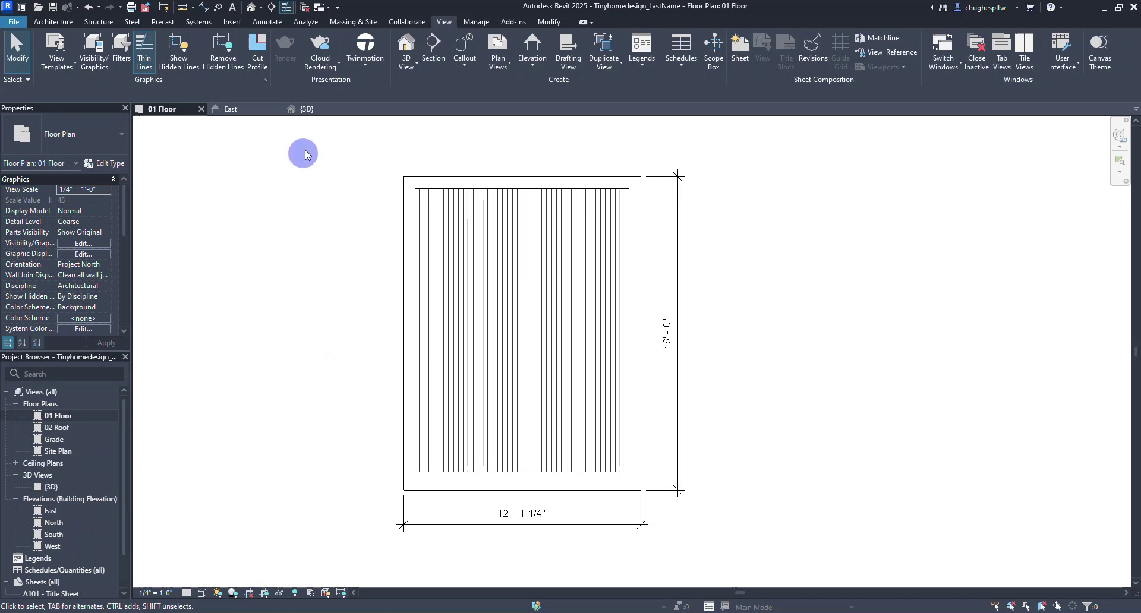
{"action": "left_click", "coordinate": [316, 112]}
{"action": "scroll", "coordinate": [666, 369], "scroll_direction": "up", "scroll_amount": 5}
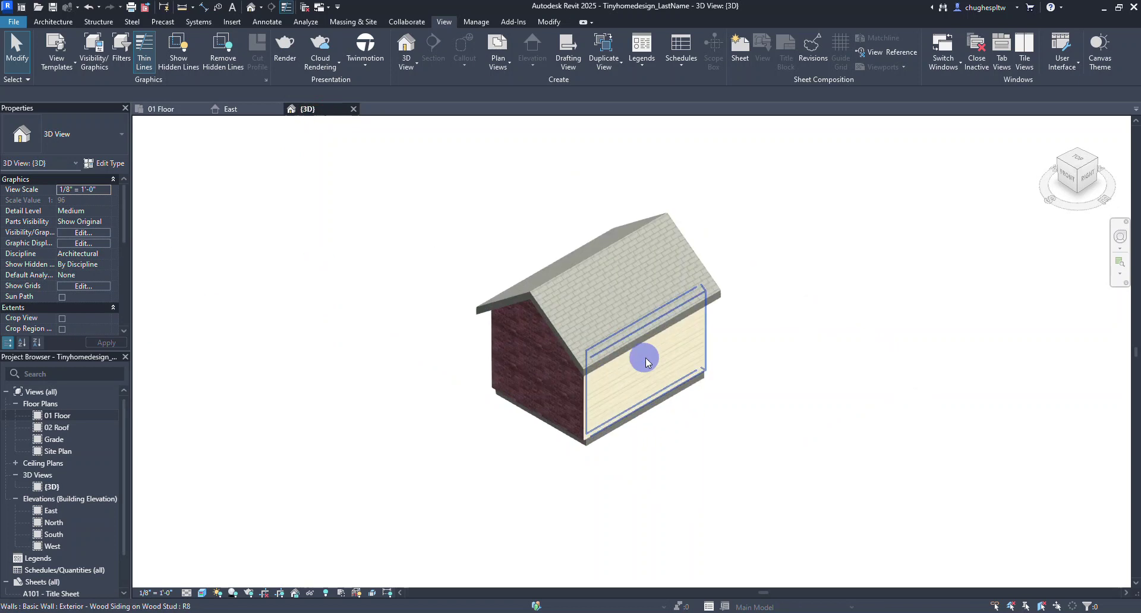
{"action": "scroll", "coordinate": [646, 357], "scroll_direction": "up", "scroll_amount": 1}
{"action": "scroll", "coordinate": [494, 319], "scroll_direction": "down", "scroll_amount": 4}
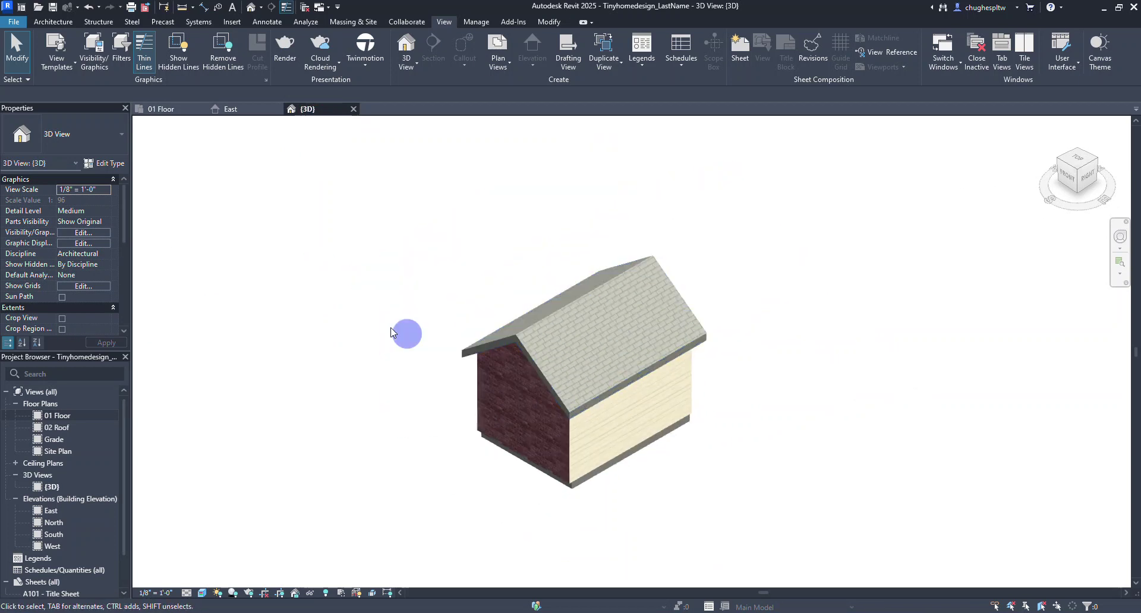